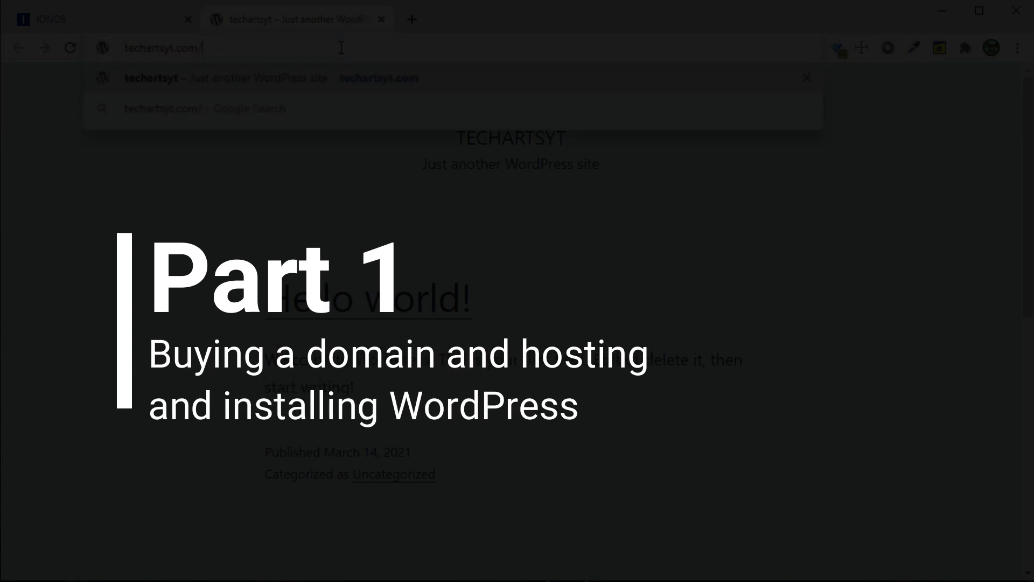
# - Load the techartsyt.com/wp-admin login page in the browser
pyautogui.write('n')
pyautogui.press('Return')
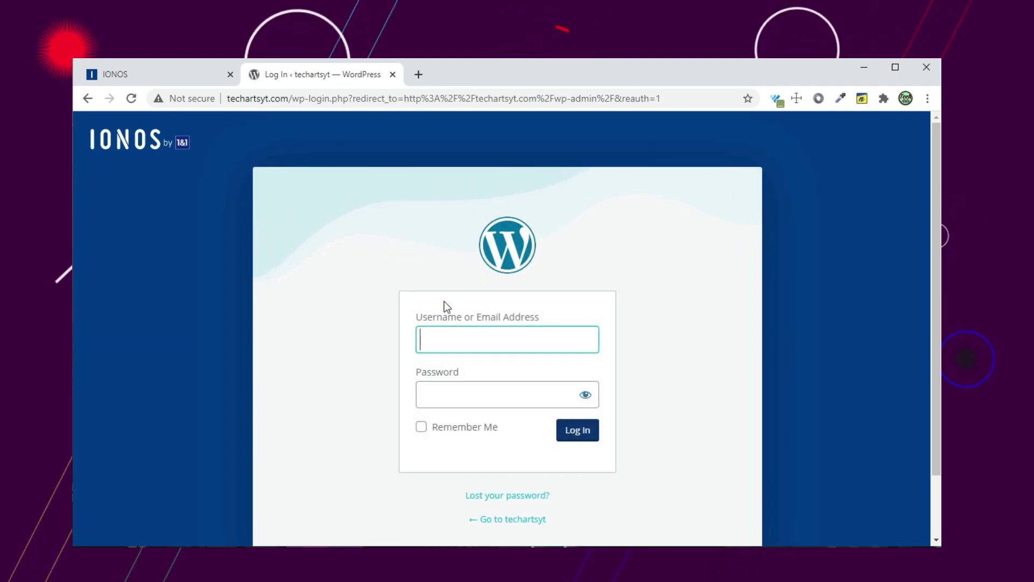
# - Log in with the admin username and account password
pyautogui.click(456, 337)
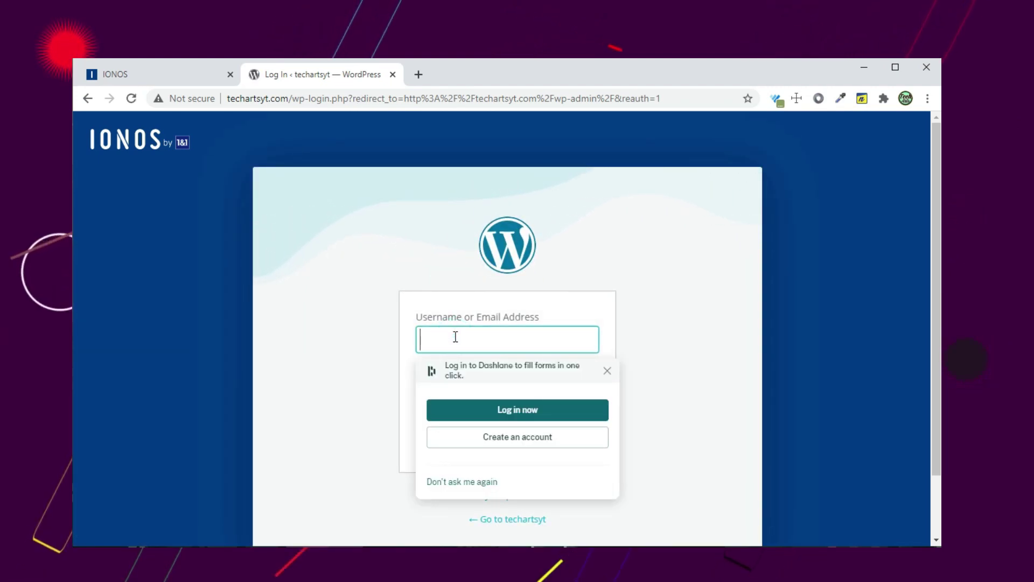
pyautogui.write('Harsha')
pyautogui.press('Tab')
pyautogui.write('••••••')
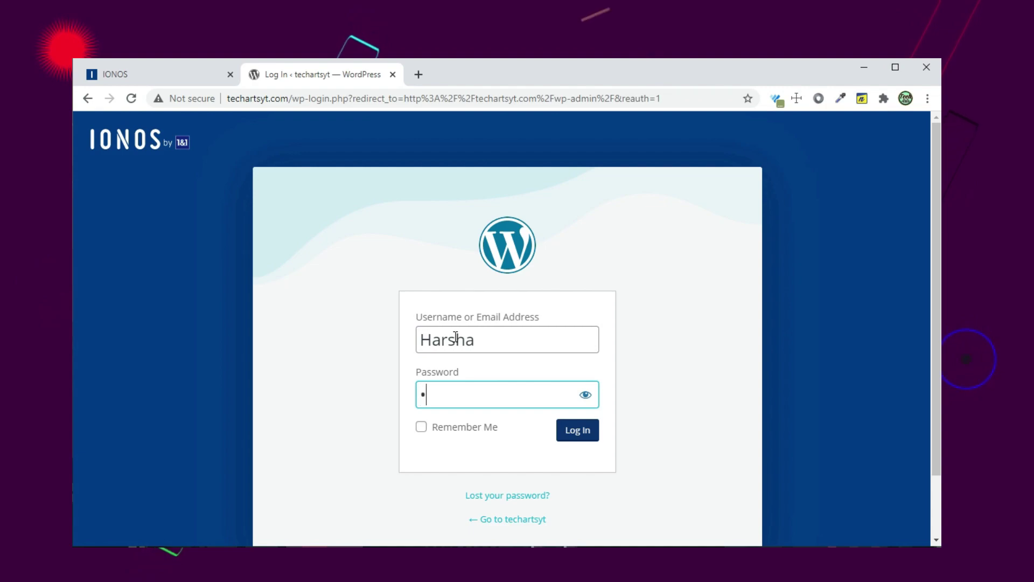
pyautogui.write('•••')
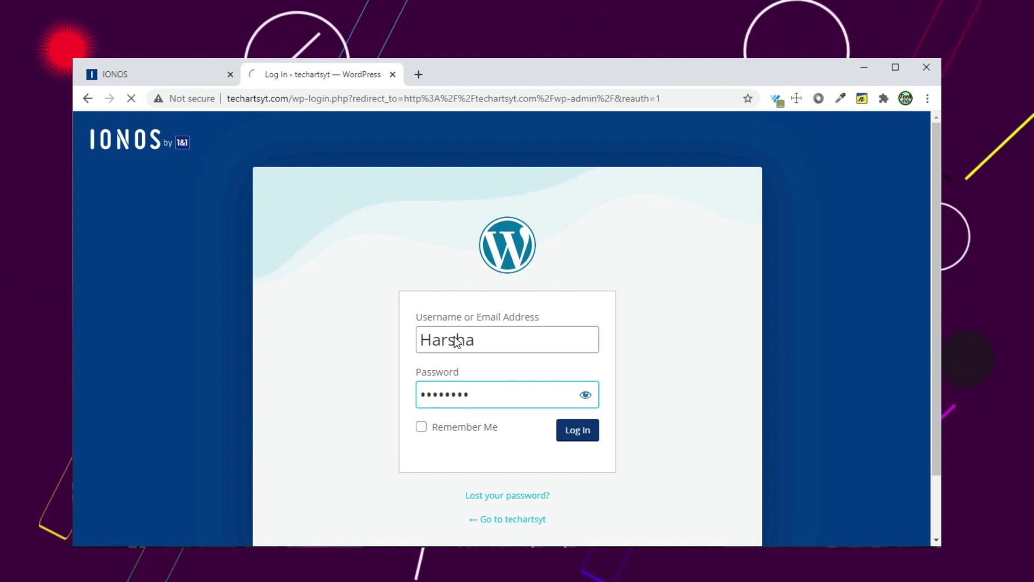
pyautogui.press('Return')
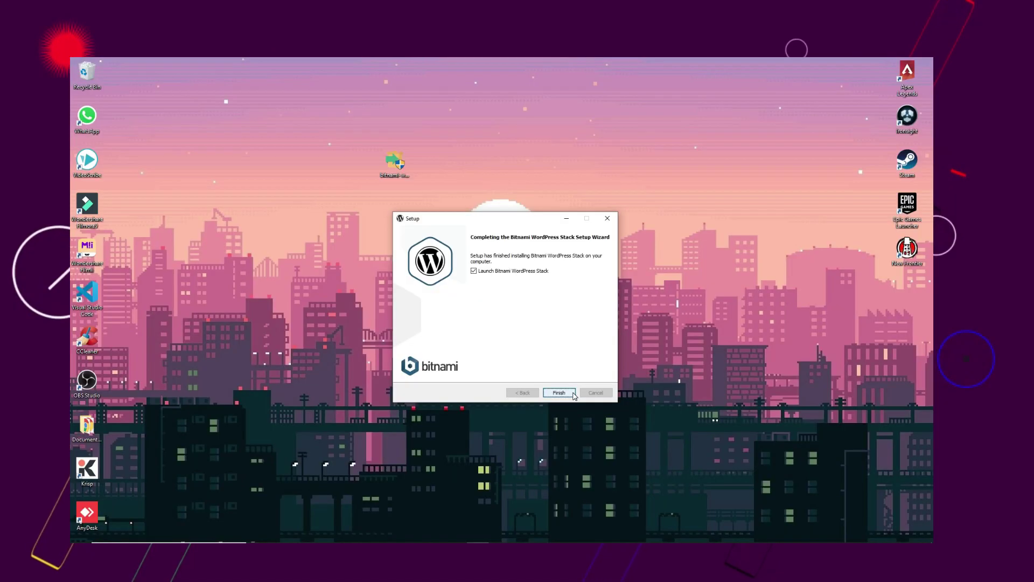
# - Access the newly installed local WordPress site from the Bitnami page and start editing its address
pyautogui.click(572, 394)
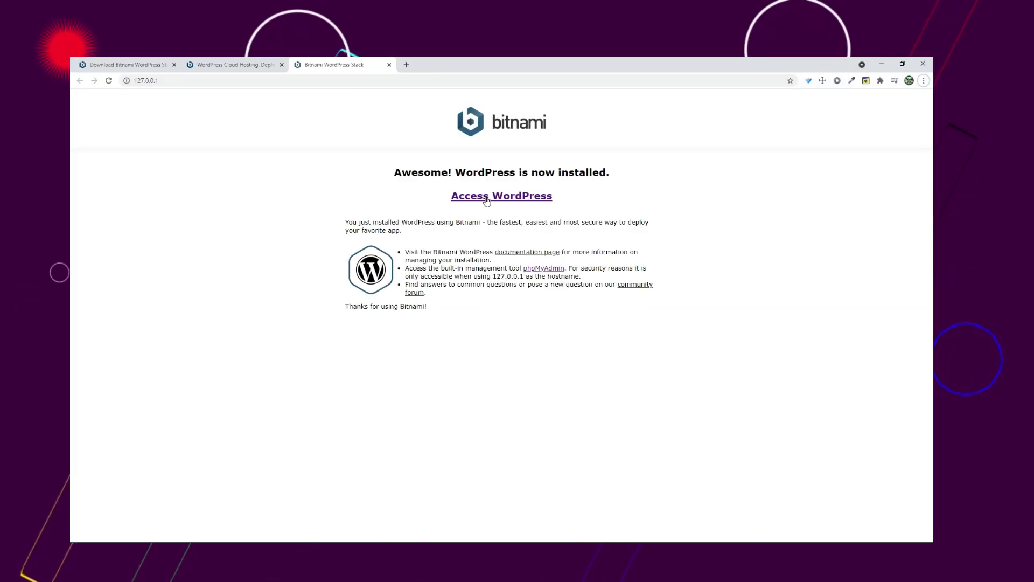
pyautogui.click(486, 199)
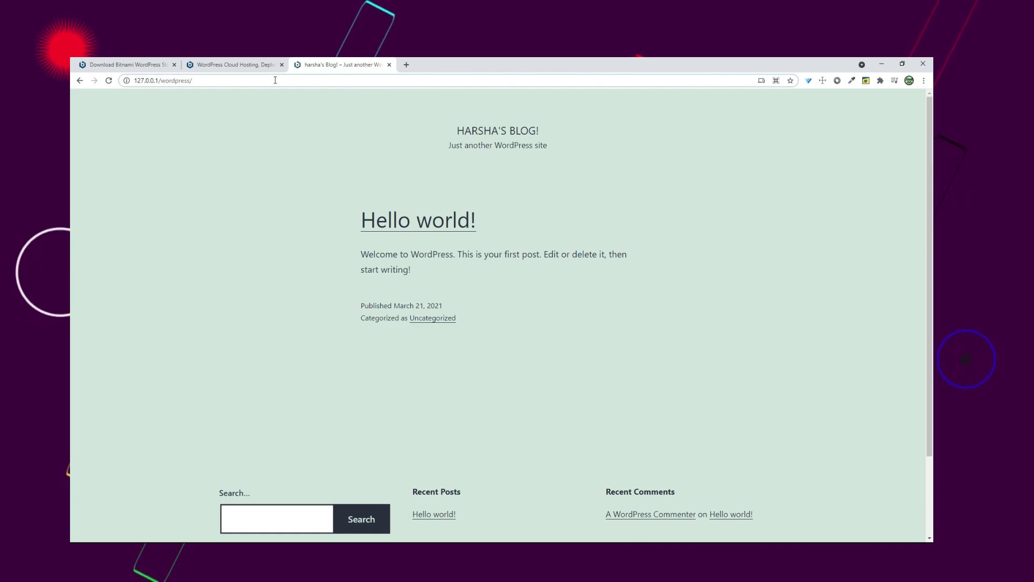
pyautogui.click(199, 82)
pyautogui.write('w')
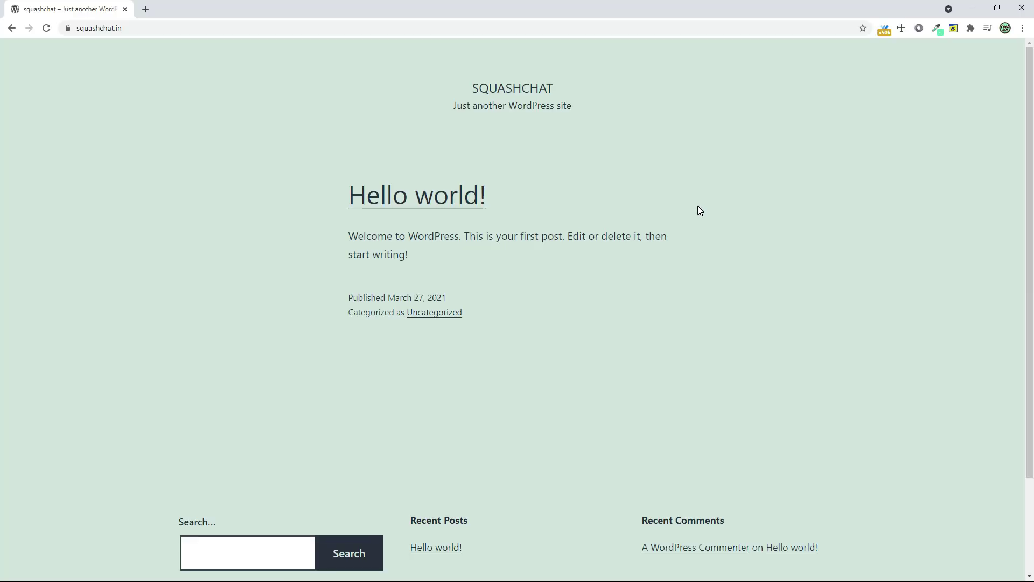
# - Go to squashchat.in/wp-admin and log in with the admin username and password
pyautogui.click(135, 28)
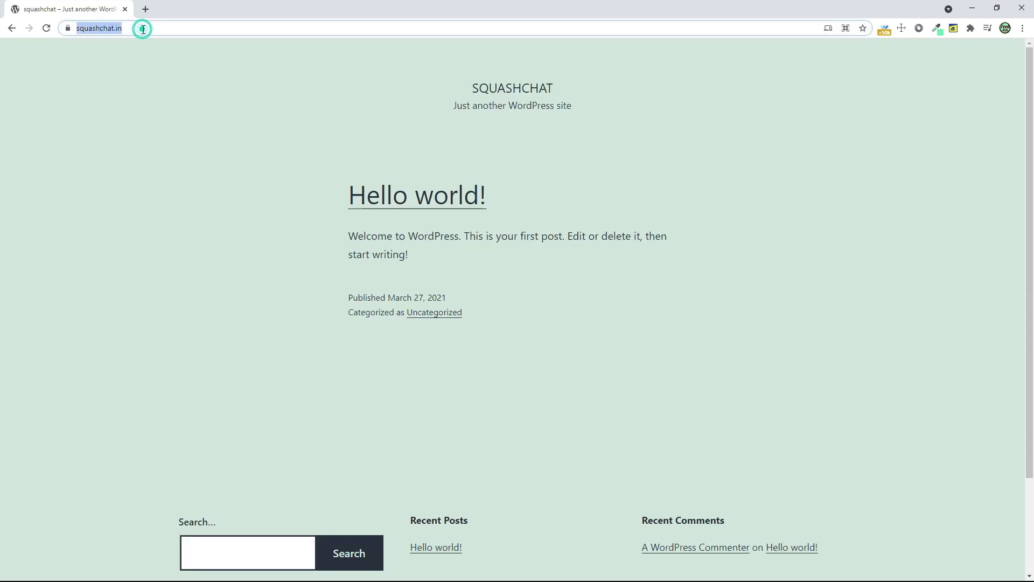
pyautogui.click(182, 28)
pyautogui.write('wp-admin')
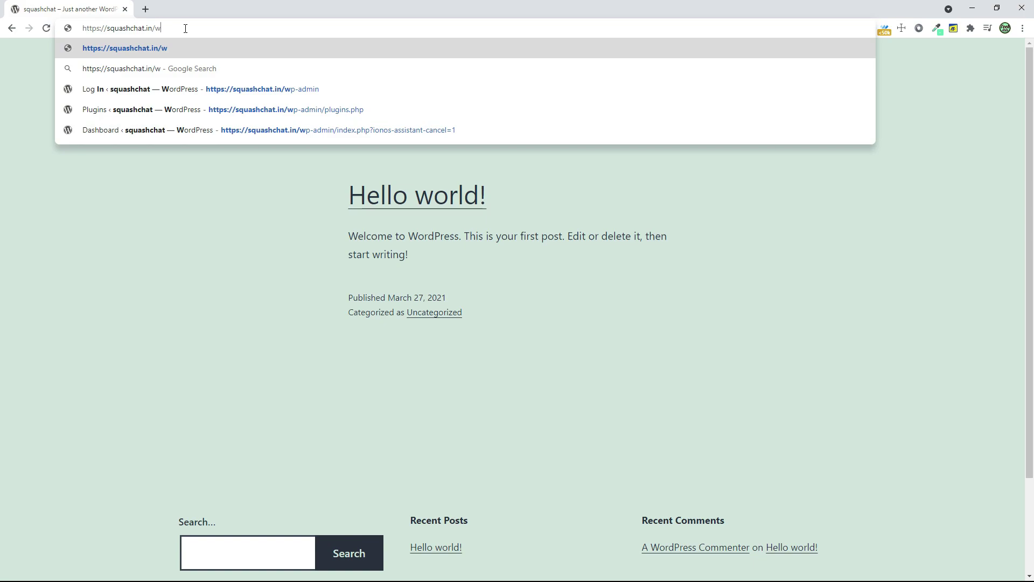
pyautogui.press('Return')
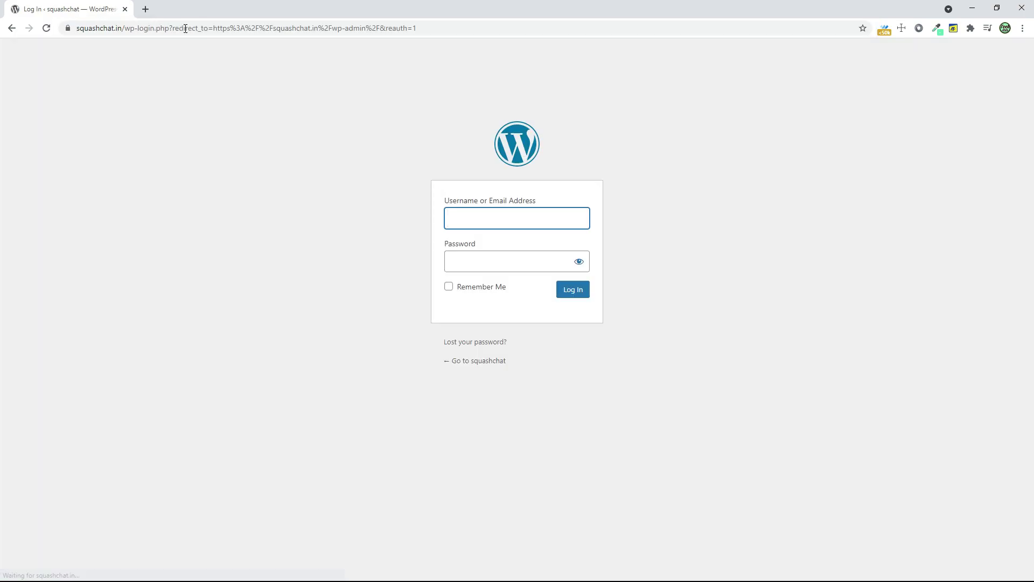
pyautogui.write('harsha')
pyautogui.press('Tab')
pyautogui.write('********')
pyautogui.press('Return')
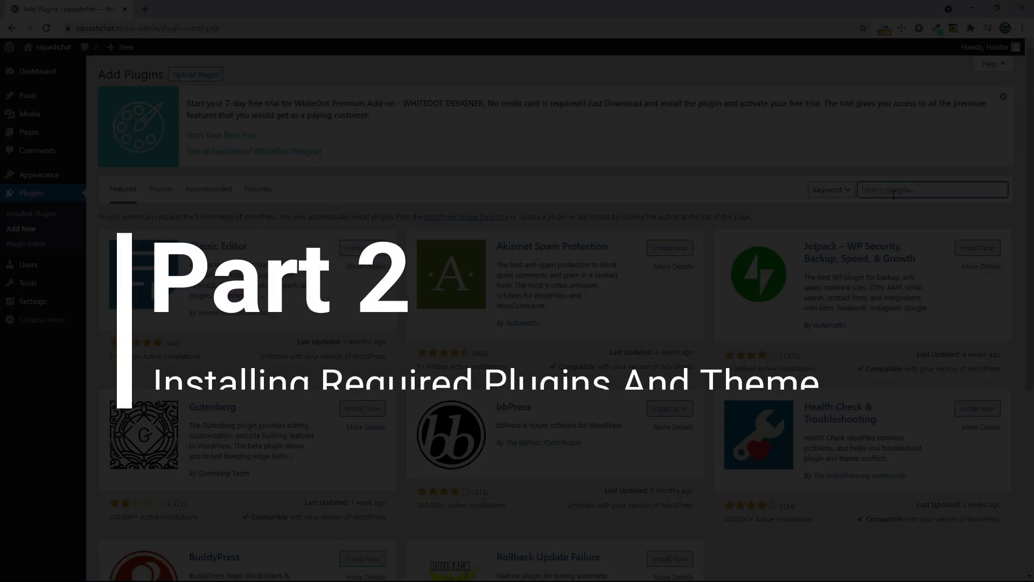
pyautogui.write('buddypr')
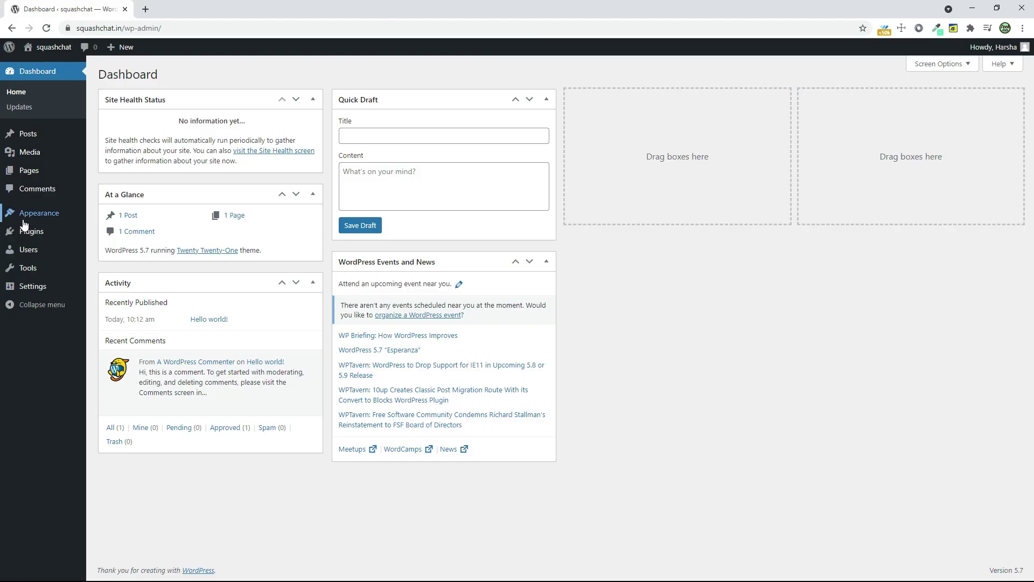
# - Search Add New Themes for WhiteDot, then install and activate it
pyautogui.moveTo(23, 218)
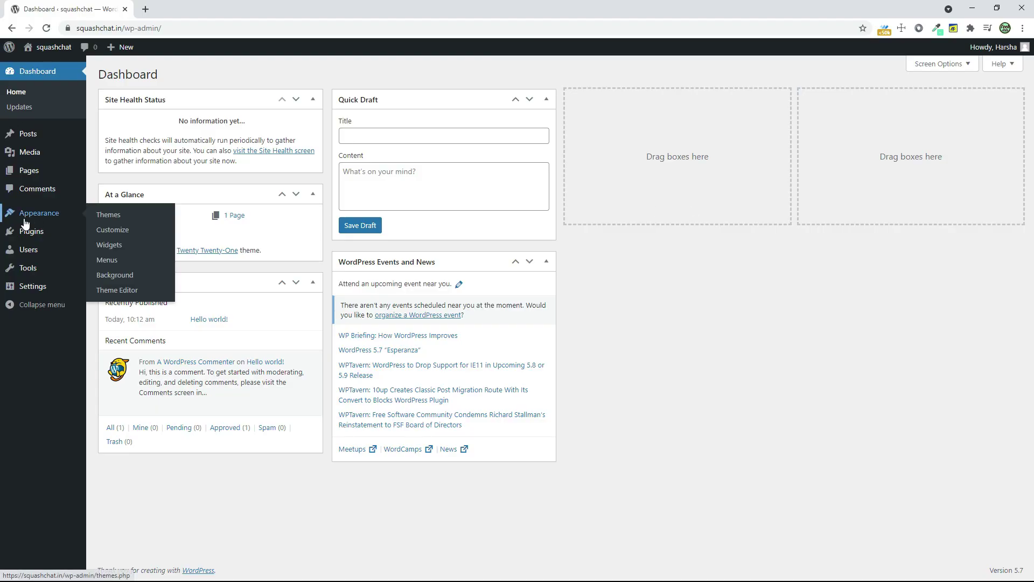
pyautogui.click(103, 218)
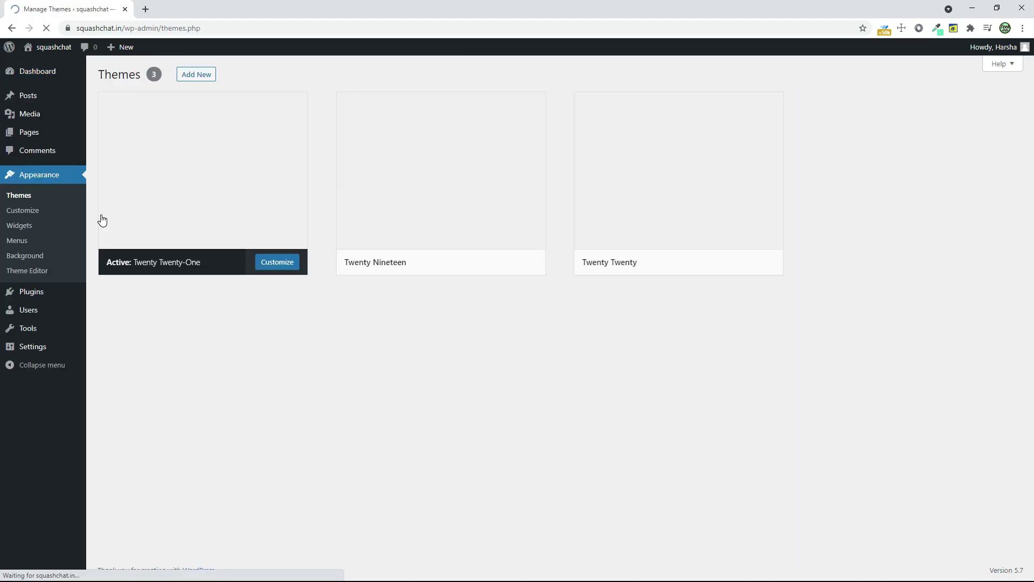
pyautogui.click(187, 75)
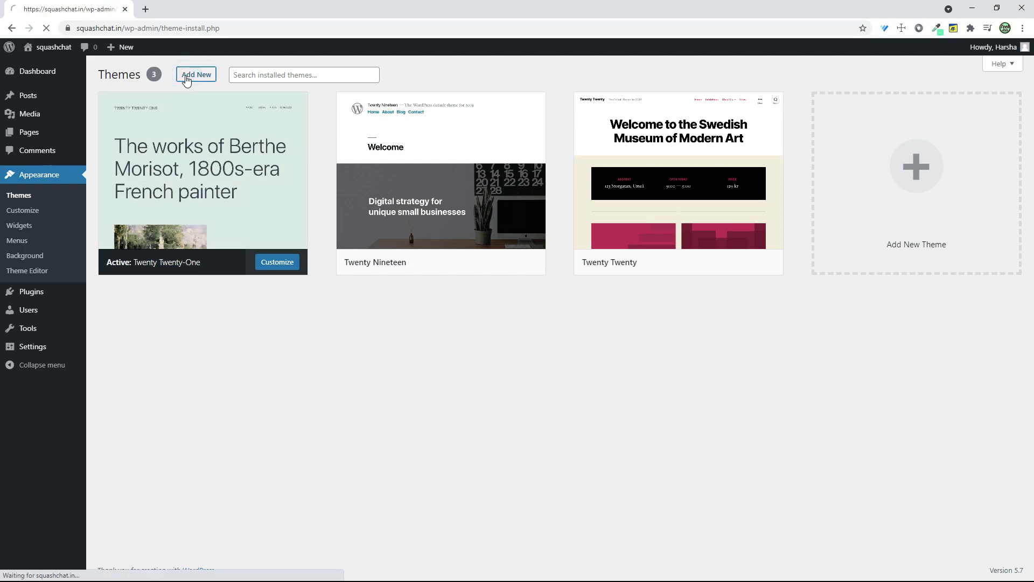
pyautogui.click(888, 104)
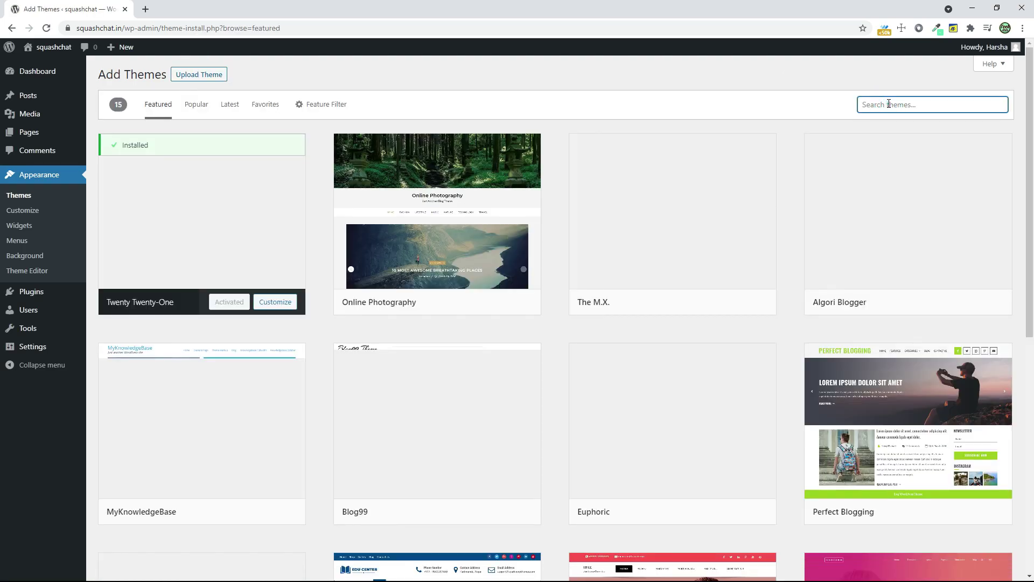
pyautogui.write('white dote c')
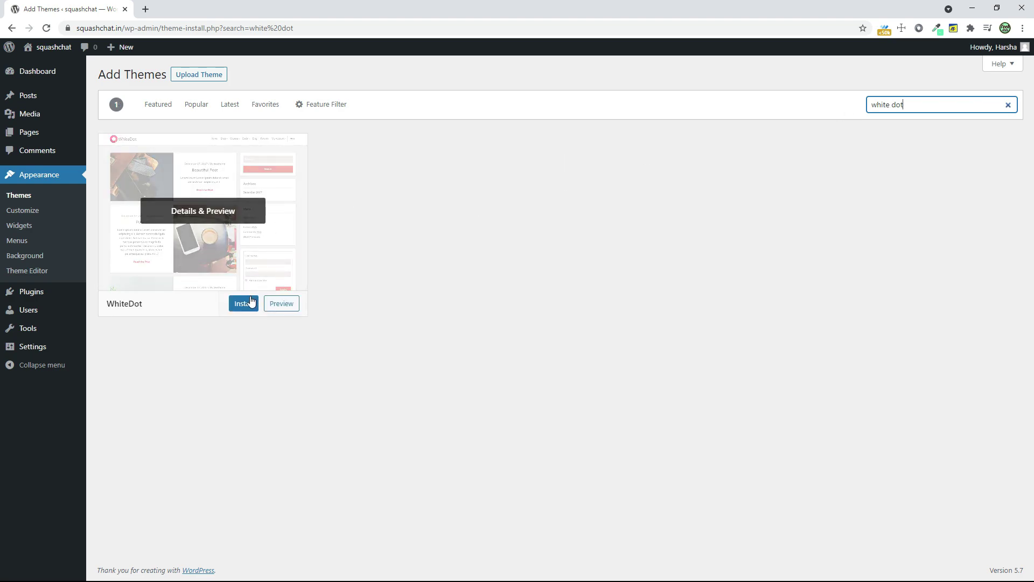
pyautogui.click(250, 301)
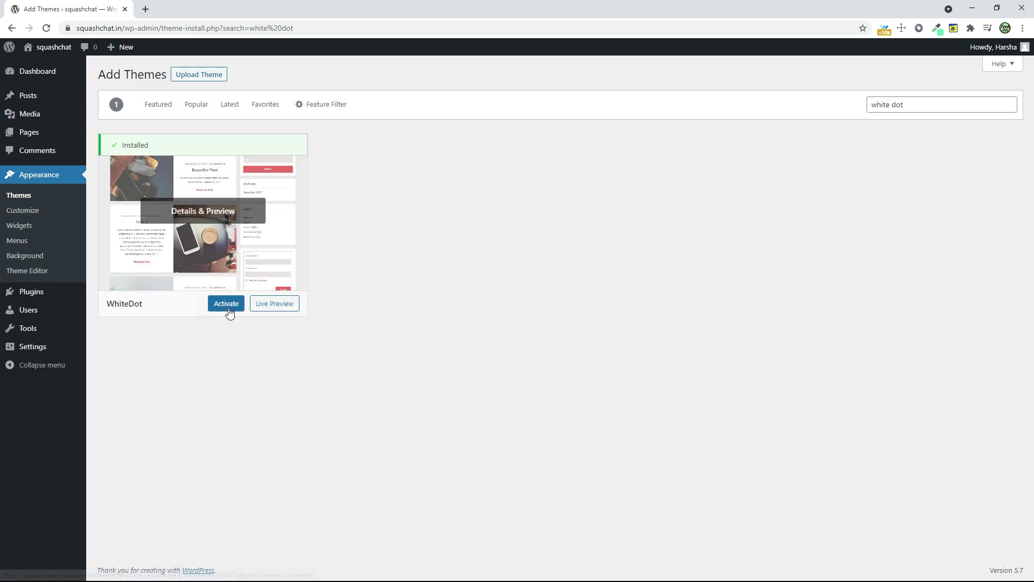
pyautogui.click(231, 309)
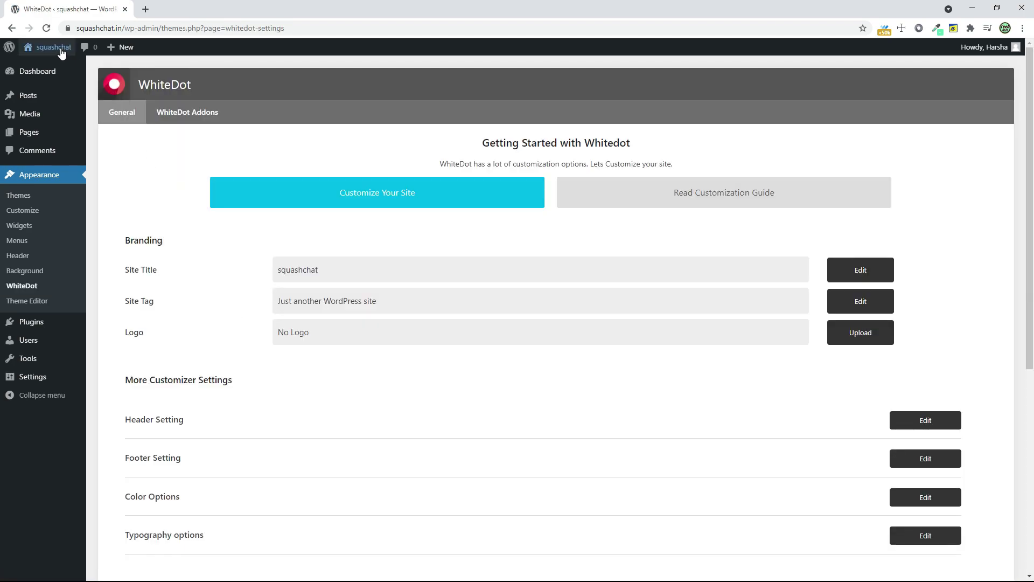
# - Preview the live site with the new theme in a new tab, then close it
pyautogui.rightClick(49, 51)
pyautogui.click(75, 69)
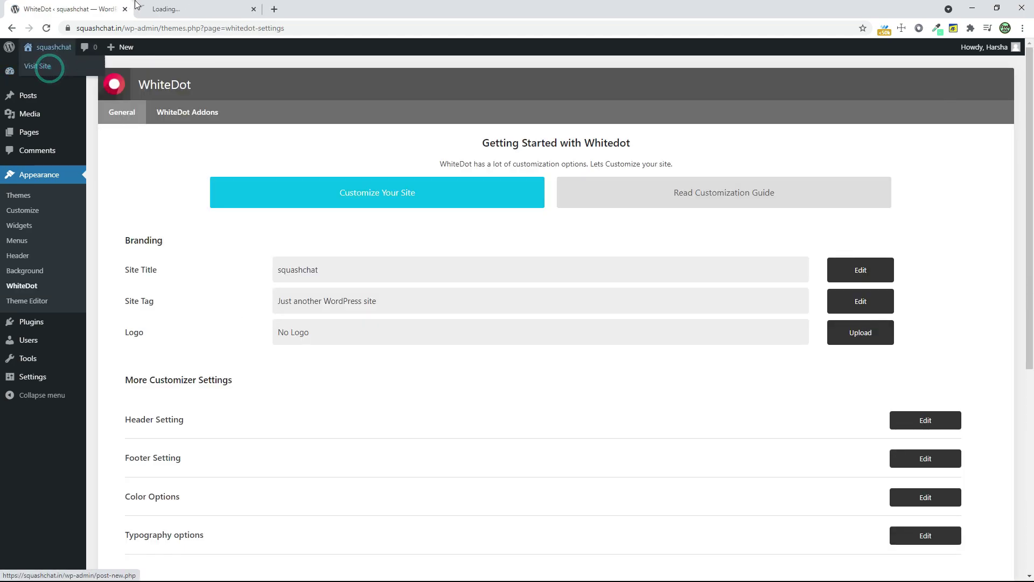
pyautogui.click(144, 5)
pyautogui.scroll(-3, 362, 224)
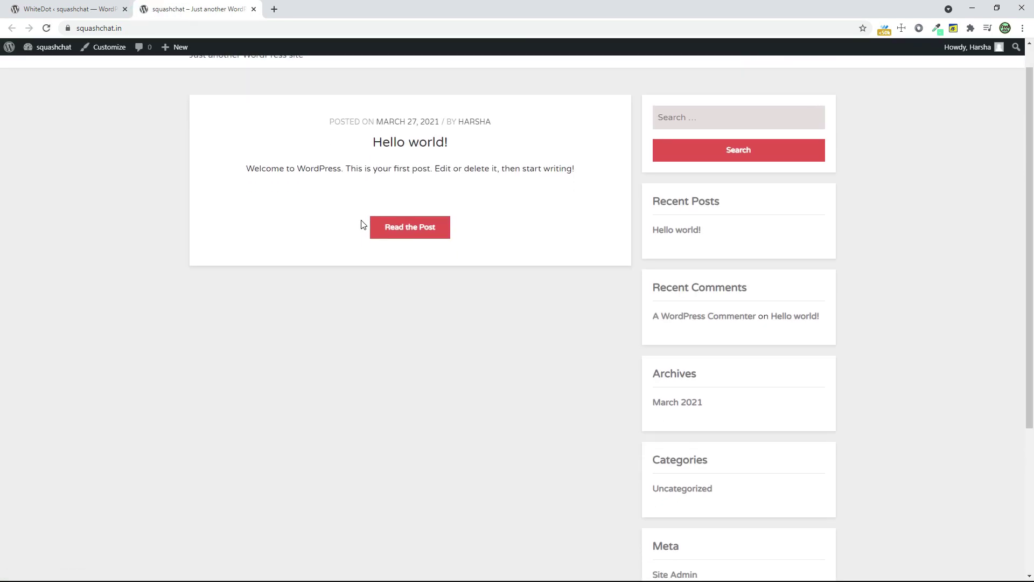
pyautogui.scroll(2, 363, 225)
pyautogui.click(253, 9)
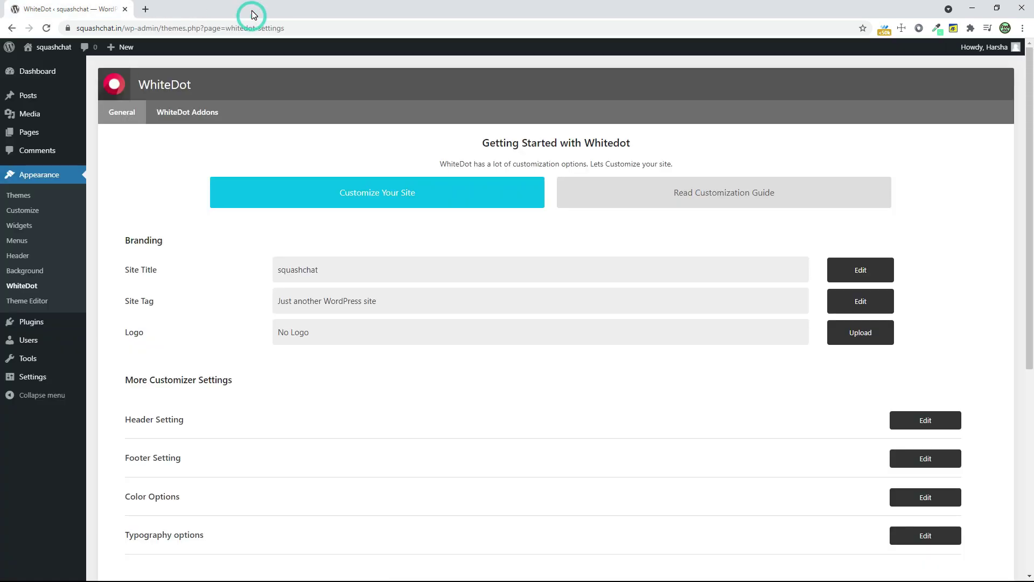
# - Search Add Plugins for BuddyPress and install it
pyautogui.moveTo(46, 321)
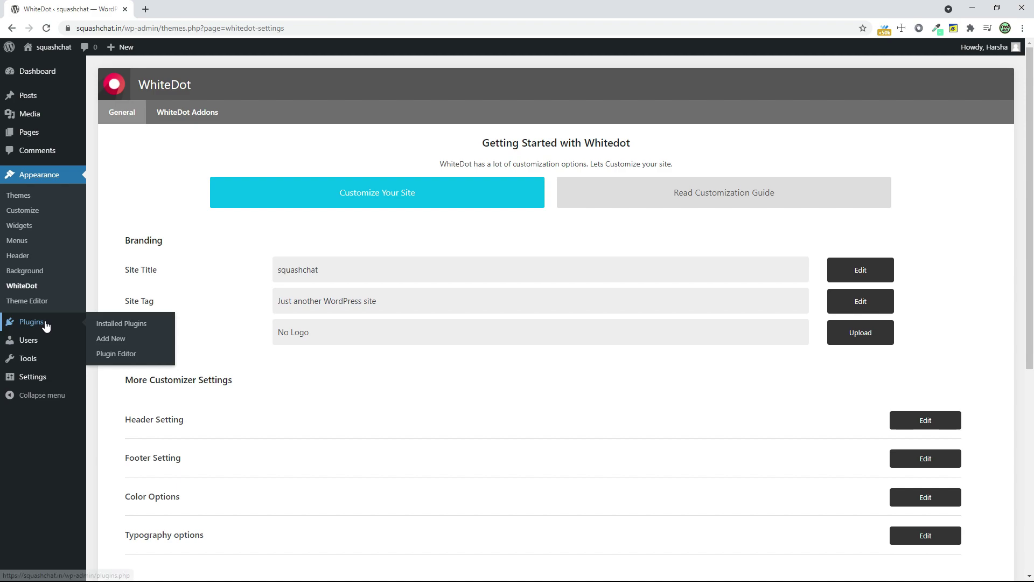
pyautogui.click(111, 338)
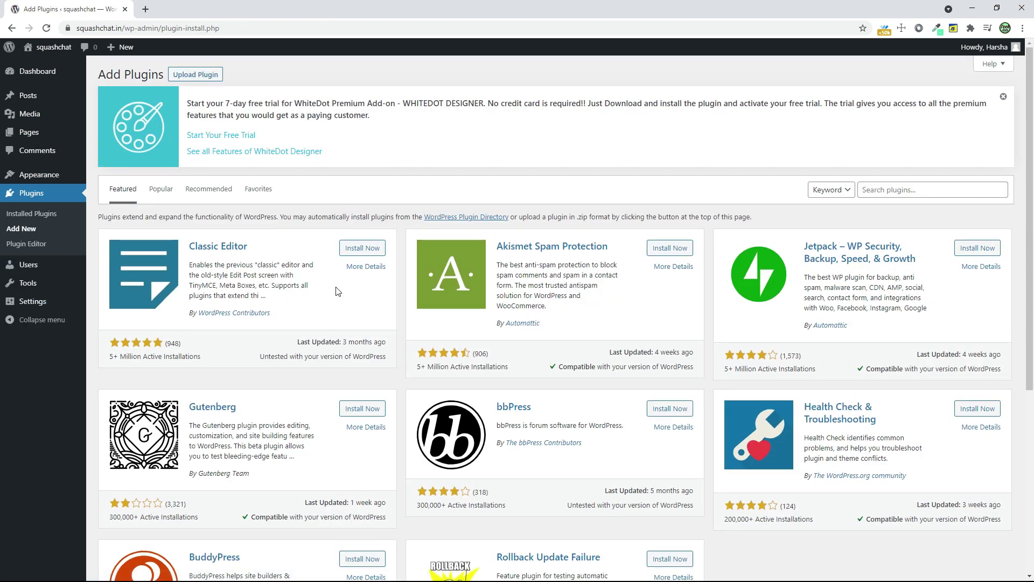
pyautogui.click(893, 194)
pyautogui.write('buddypress')
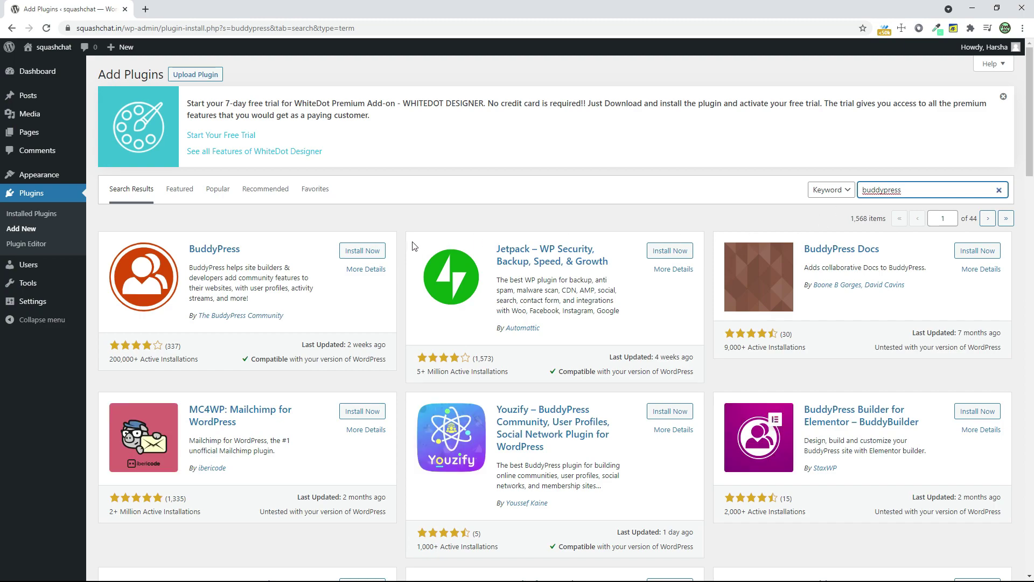
pyautogui.click(377, 251)
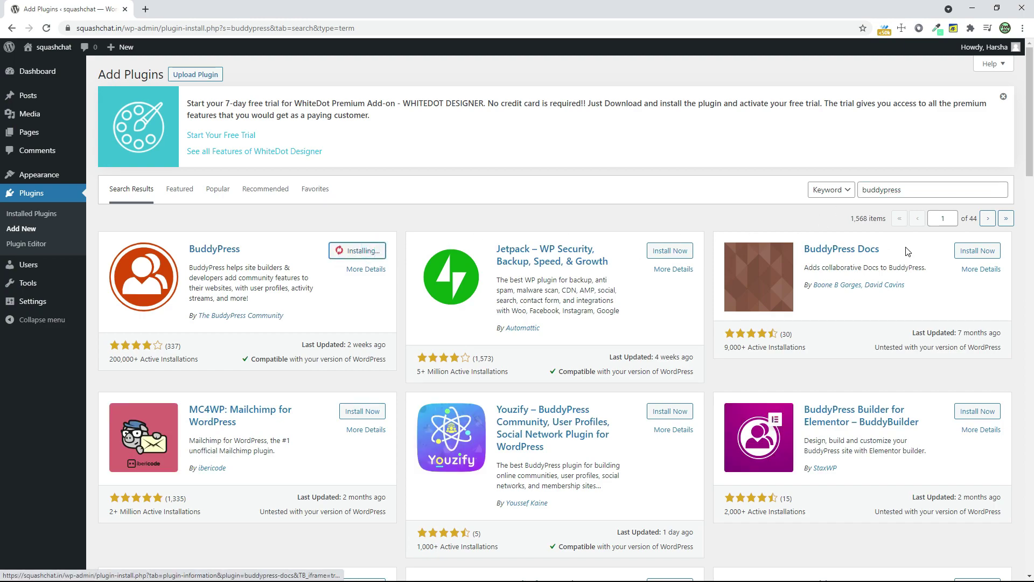
# - Replace the search with Youzify and install the Youzify plugin
pyautogui.doubleClick(894, 190)
pyautogui.write('youzify')
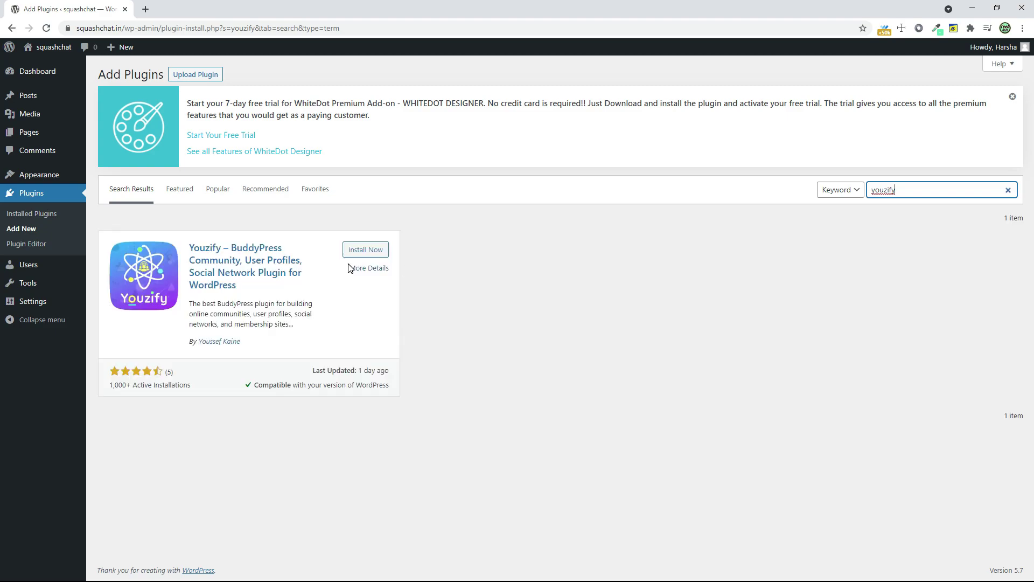
pyautogui.click(360, 250)
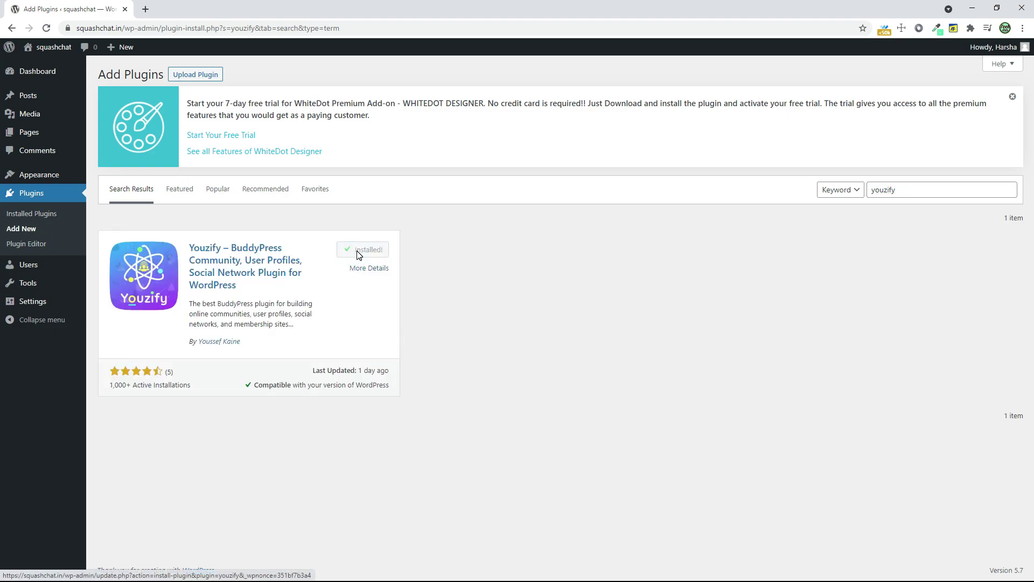
pyautogui.click(42, 218)
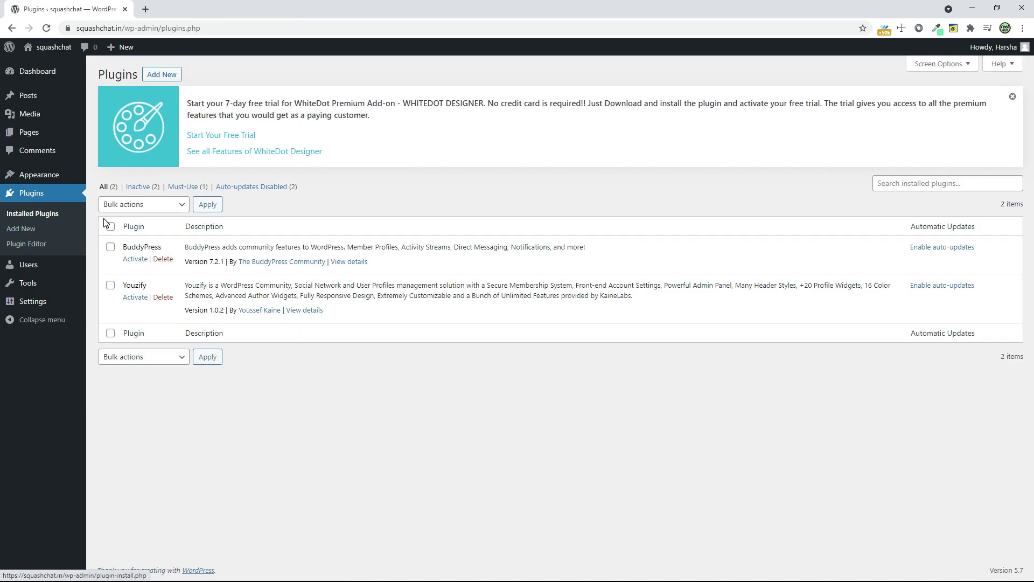
# - Select all installed plugins and apply the Activate bulk action to BuddyPress and Youzify
pyautogui.click(109, 226)
pyautogui.click(142, 204)
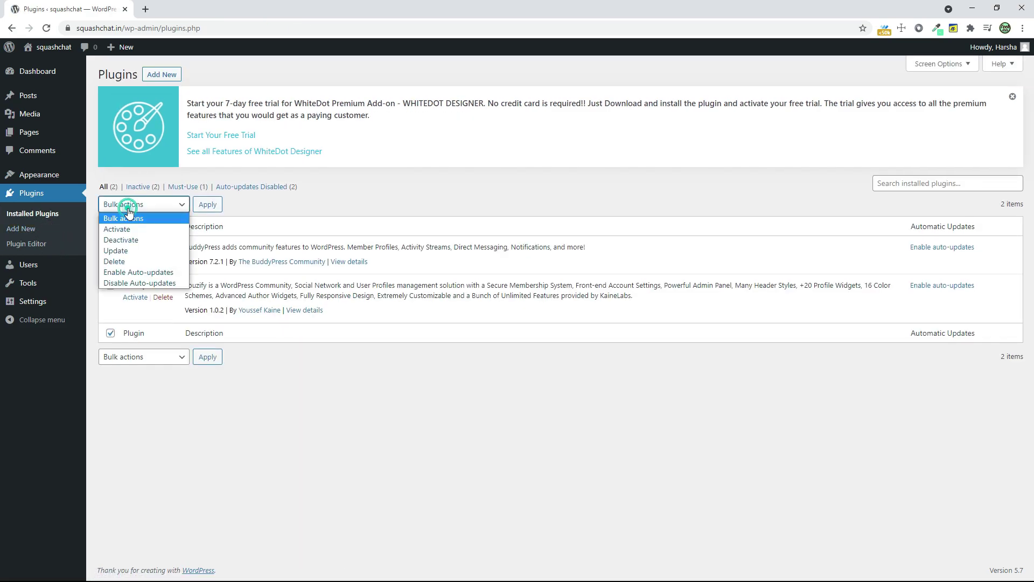
pyautogui.click(151, 227)
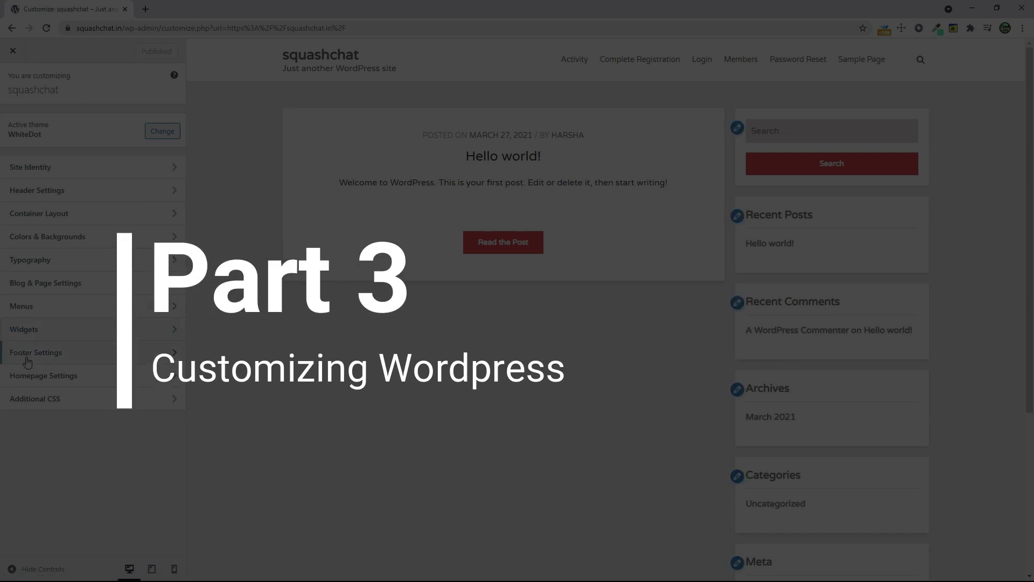
# - Go from the Dashboard to the squashchat front page and launch the Customizer
pyautogui.click(30, 375)
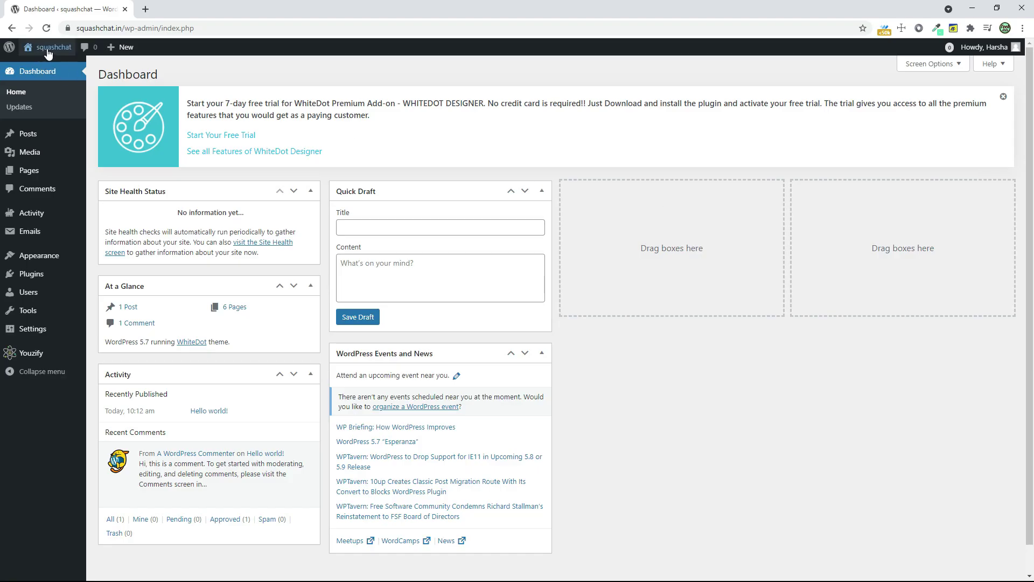
pyautogui.click(47, 48)
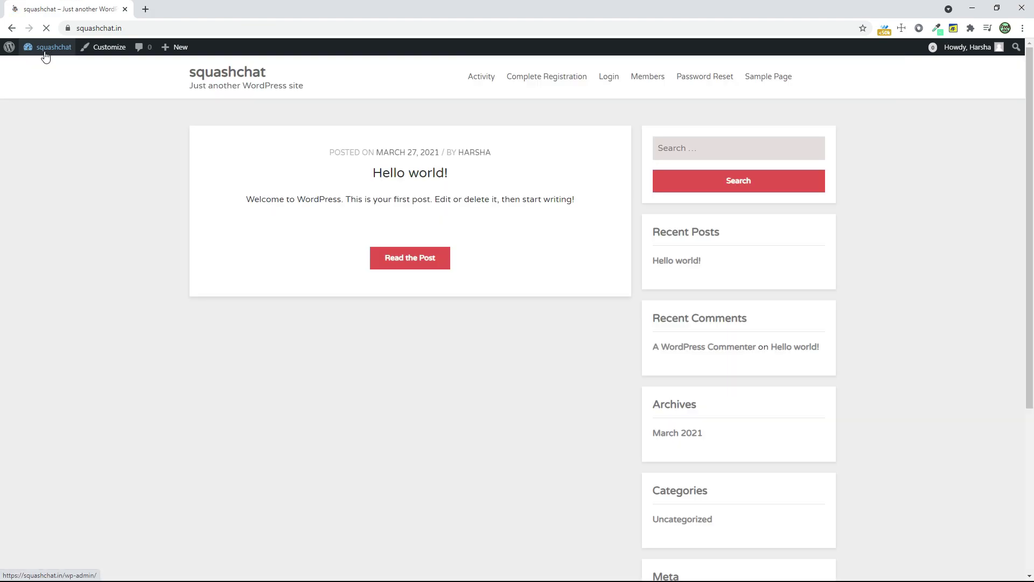
pyautogui.click(100, 54)
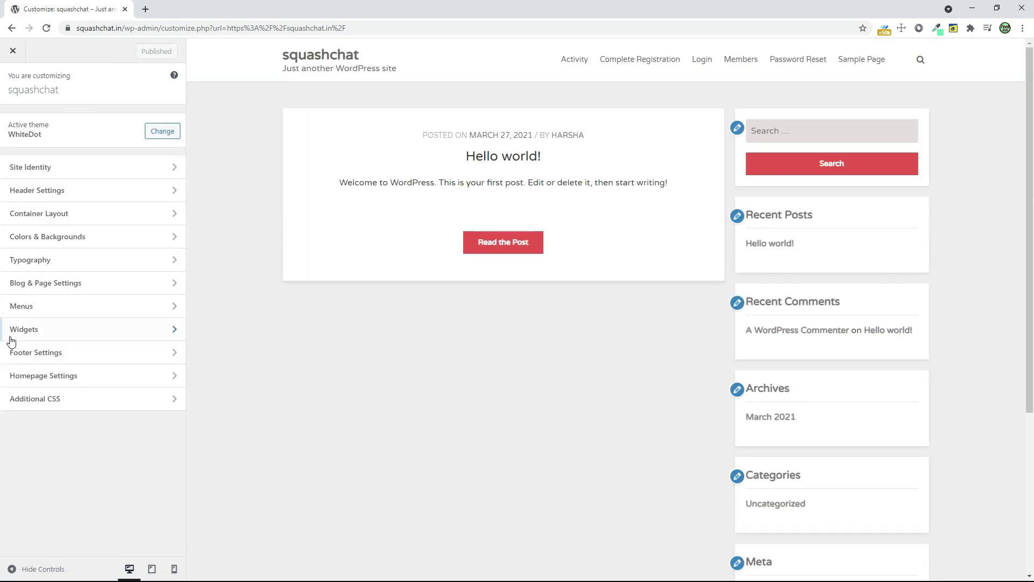
# - Set Homepage Settings to a static page with Activity as the homepage and publish
pyautogui.click(34, 371)
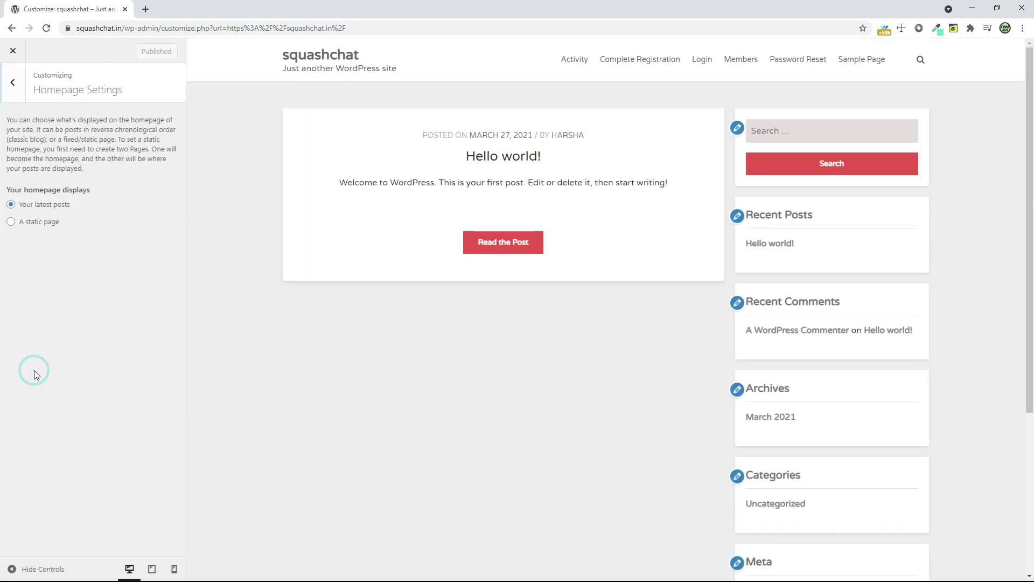
pyautogui.click(44, 227)
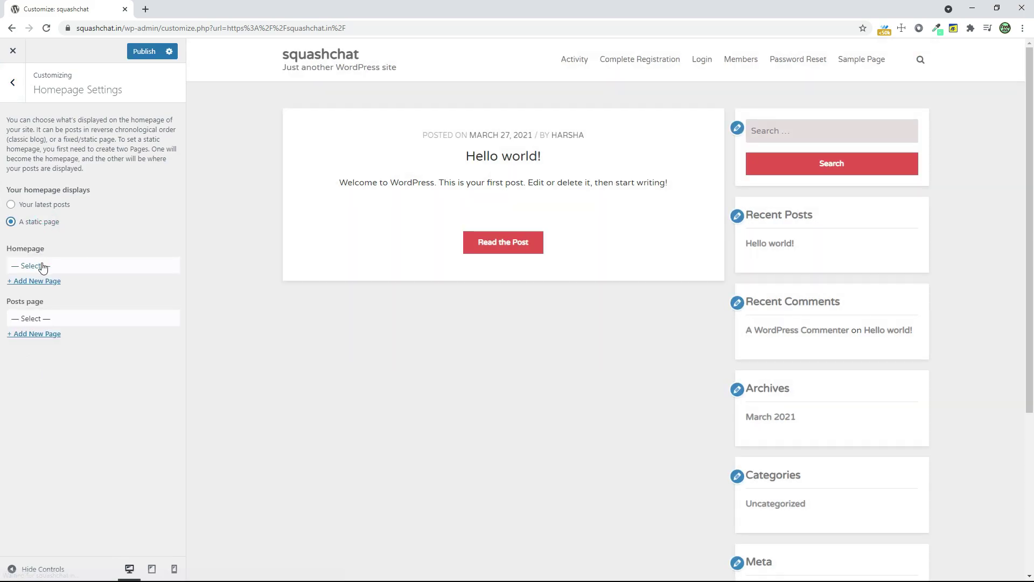
pyautogui.click(43, 267)
pyautogui.click(45, 289)
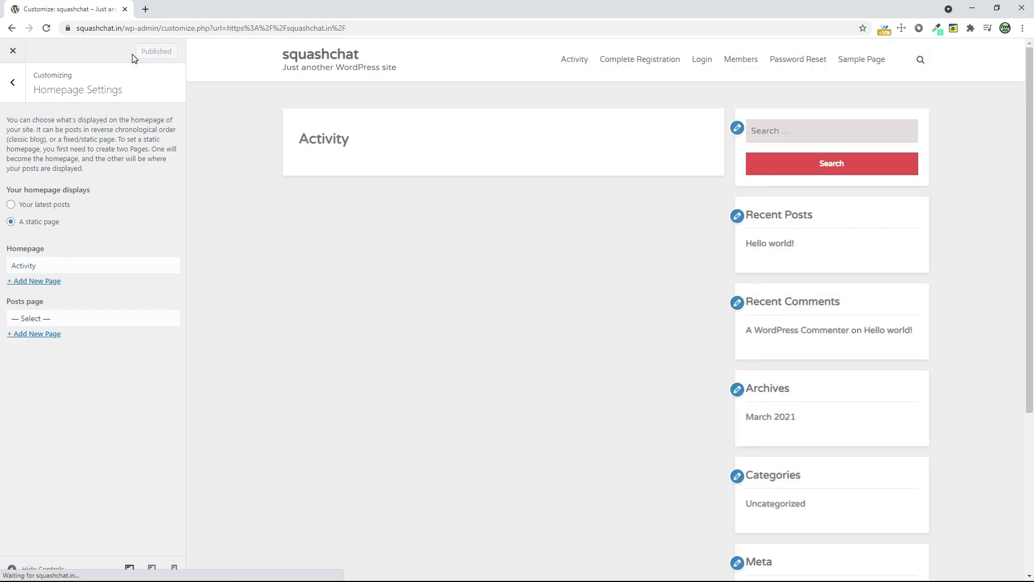
pyautogui.click(6, 92)
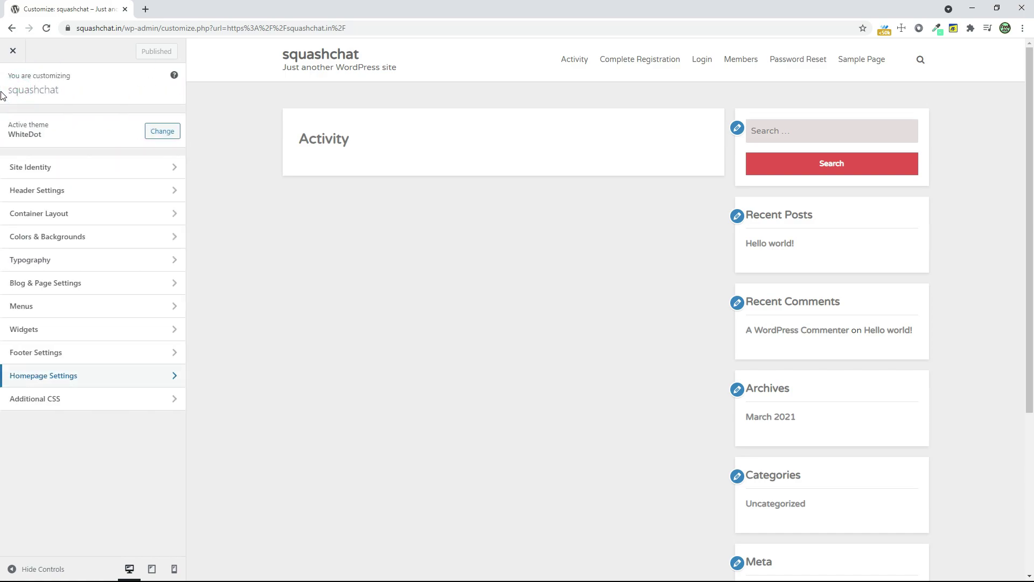
# - Replace the 'Just another WordPress site' tagline with 'Coonect the world' and publish
pyautogui.click(67, 168)
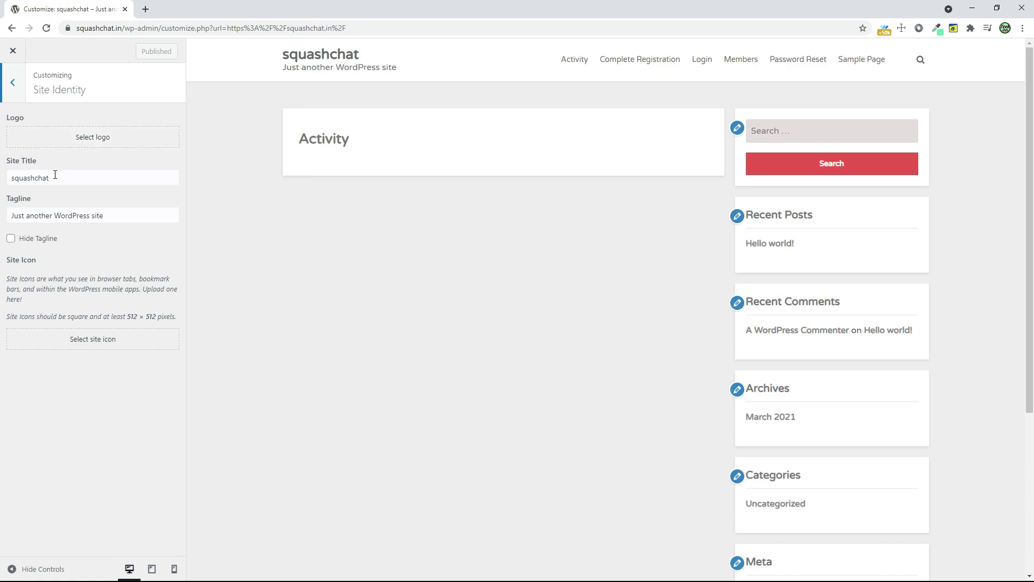
pyautogui.moveTo(121, 213); pyautogui.dragTo(0, 200)
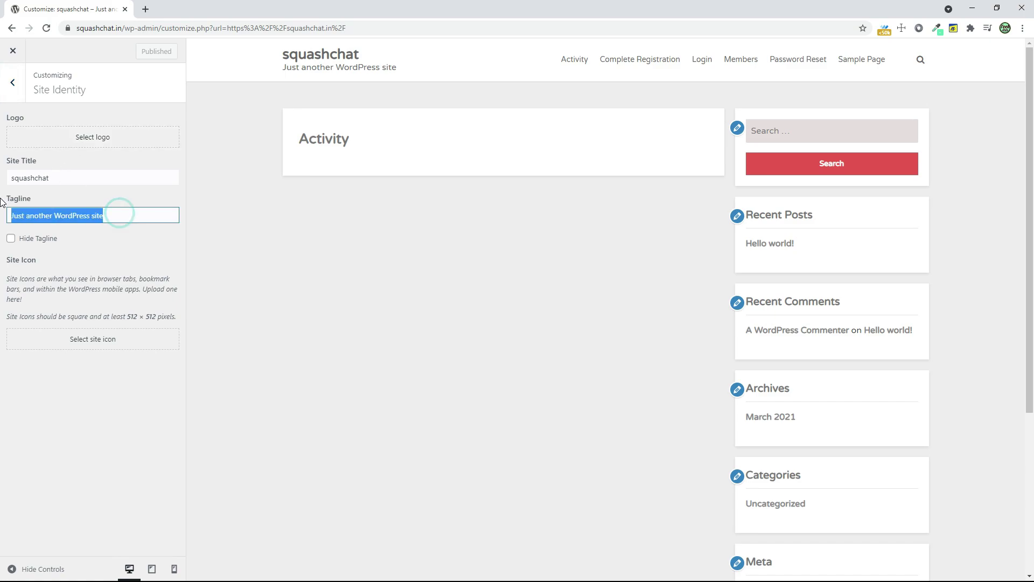
pyautogui.write('Coonect')
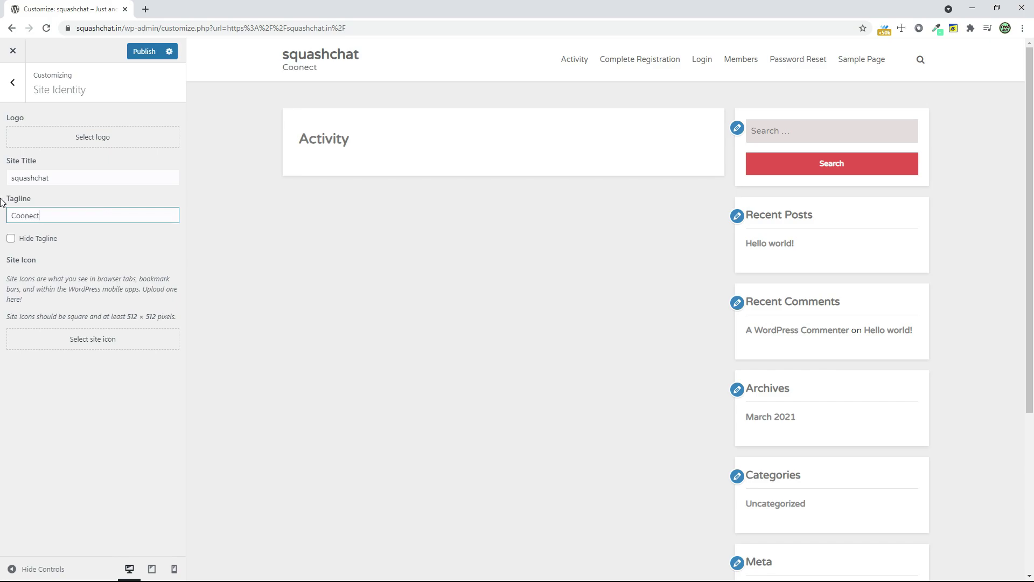
pyautogui.write(' the world')
pyautogui.click(140, 54)
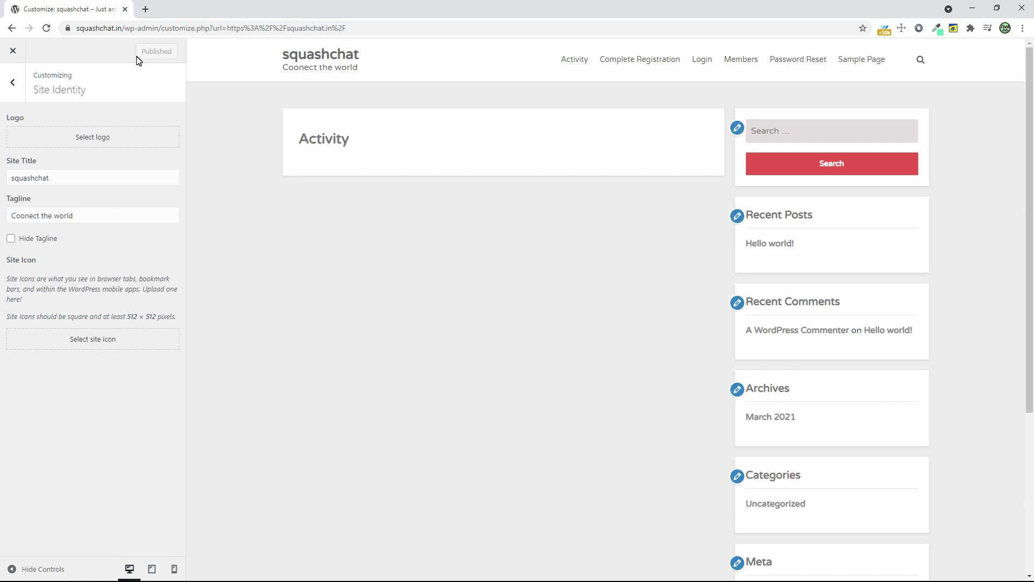
pyautogui.press('alt')
# - Copy the squashchat site address and load it in a new browser tab
pyautogui.moveTo(123, 30); pyautogui.dragTo(76, 28)
pyautogui.rightClick(77, 28)
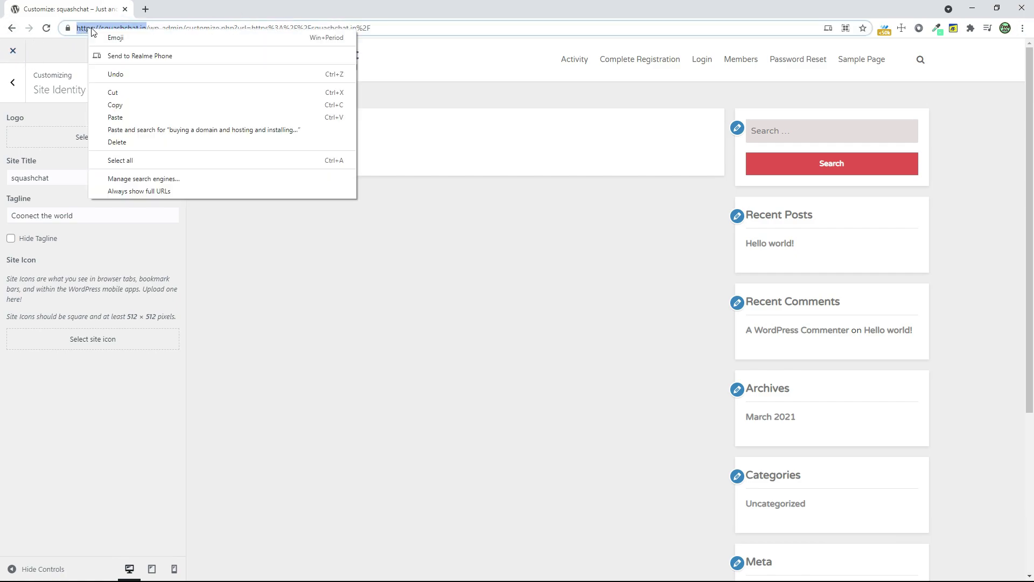
pyautogui.click(134, 99)
pyautogui.click(145, 9)
pyautogui.hotkey('ctrl', 'v')
pyautogui.press('Return')
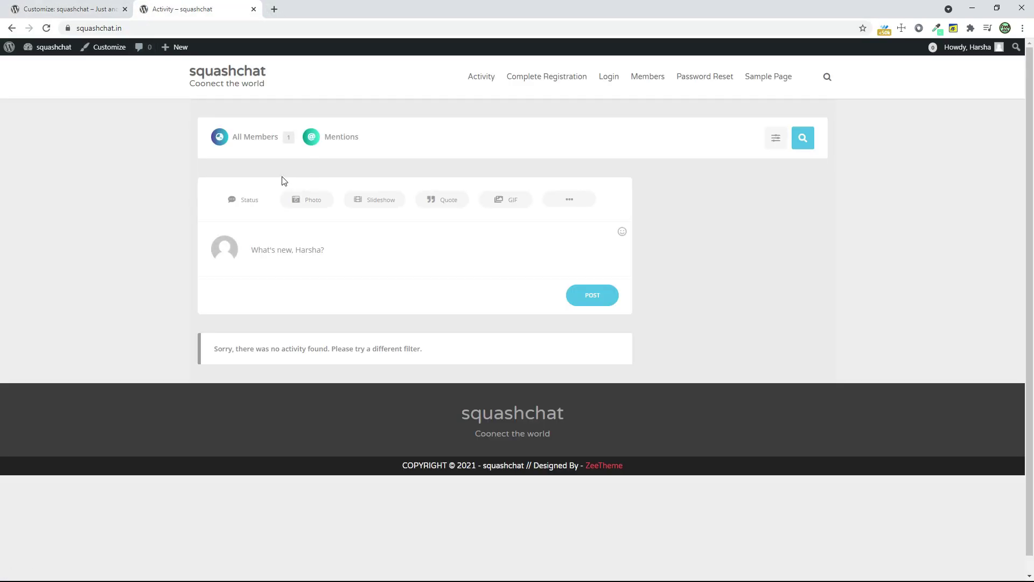
# - Post a new activity update with the My Home.png photo from Downloads
pyautogui.click(275, 250)
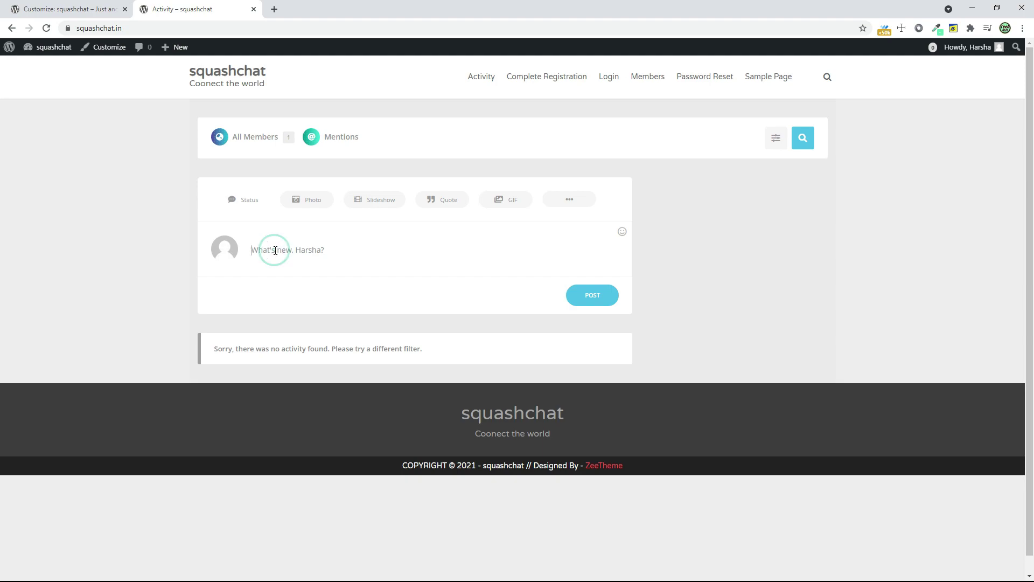
pyautogui.click(304, 198)
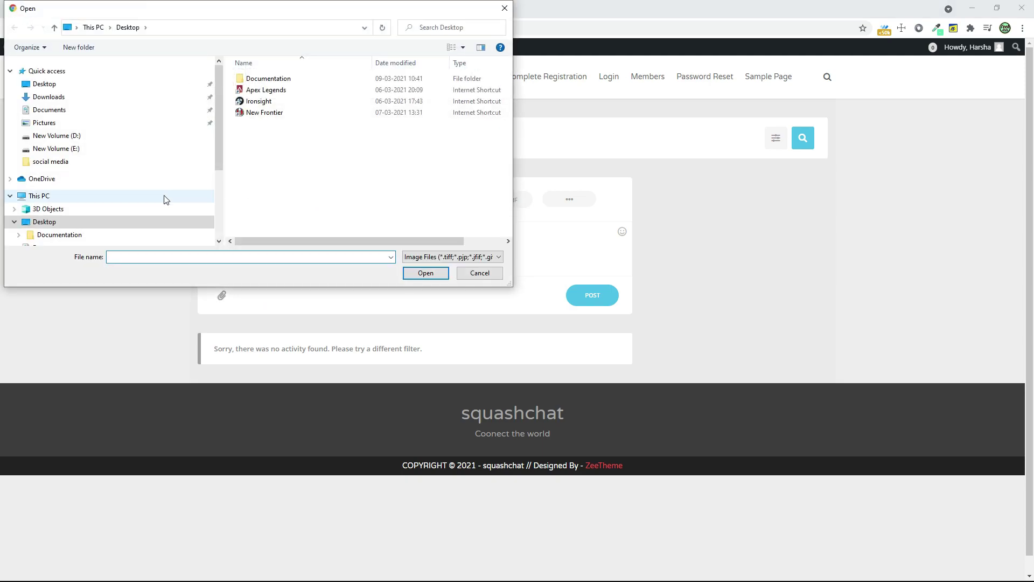
pyautogui.click(126, 100)
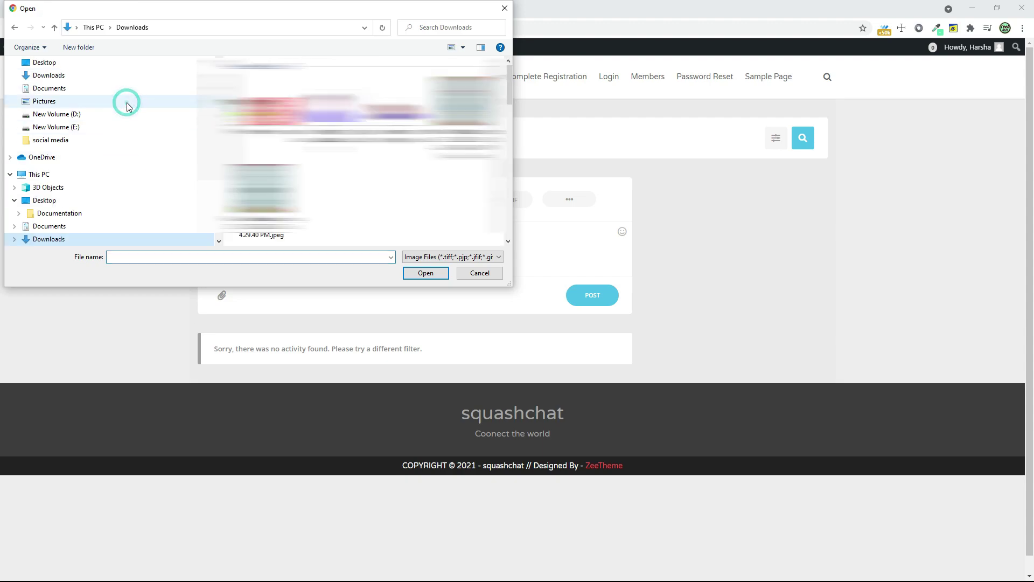
pyautogui.click(260, 91)
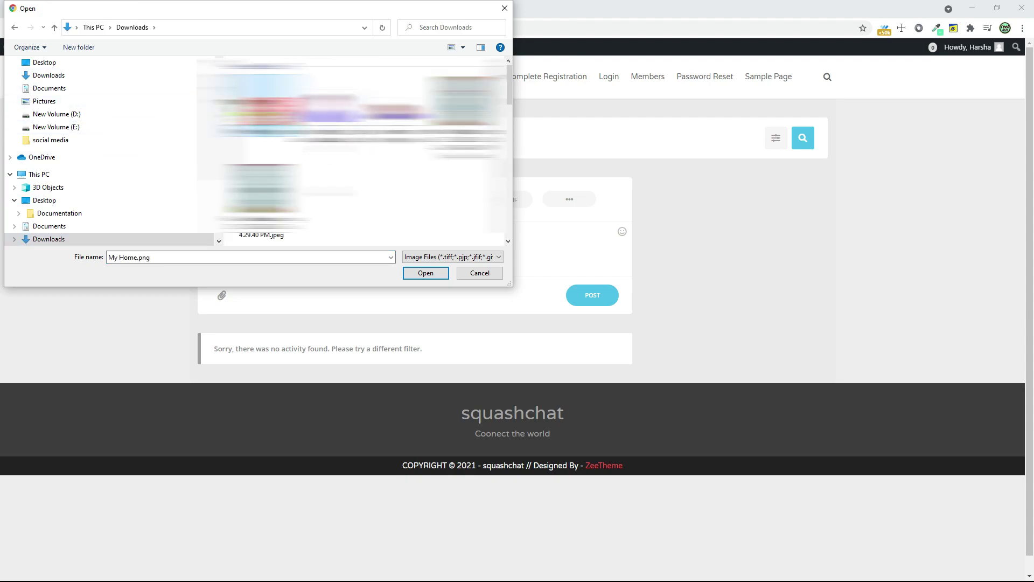
pyautogui.click(423, 274)
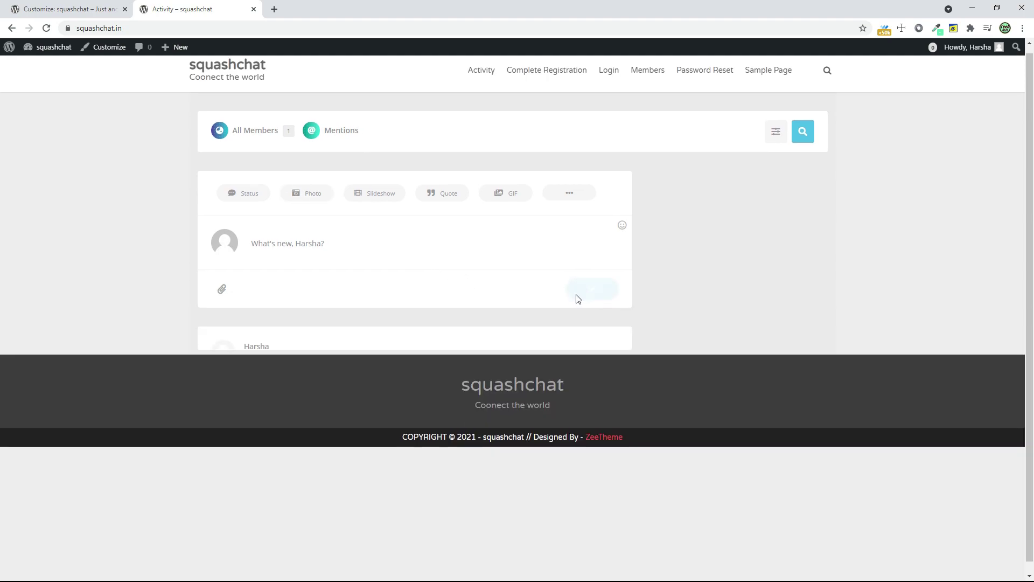
pyautogui.scroll(-4, 577, 300)
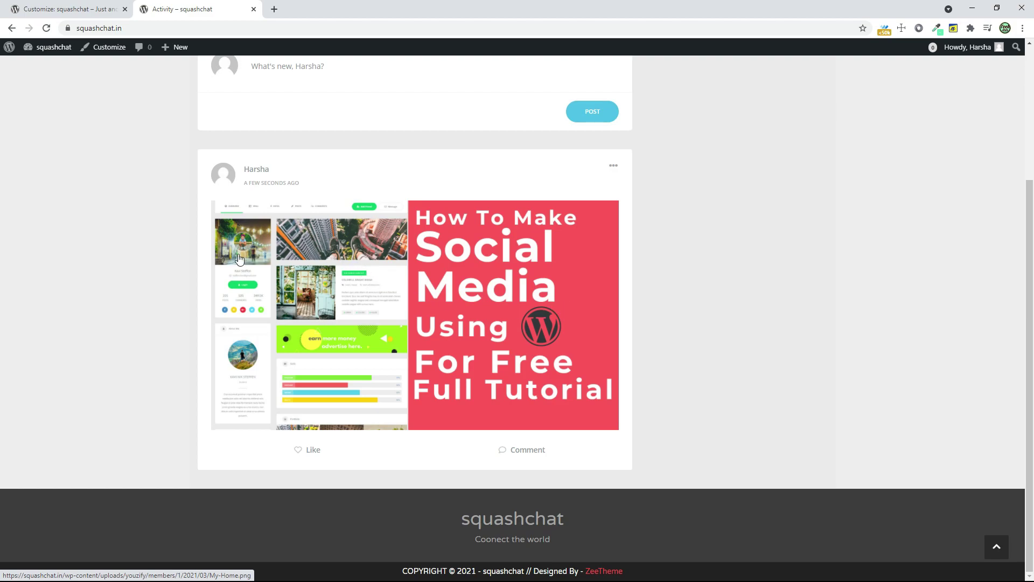
# - Like the new image post, open its comment box and reveal the extra post types
pyautogui.click(307, 450)
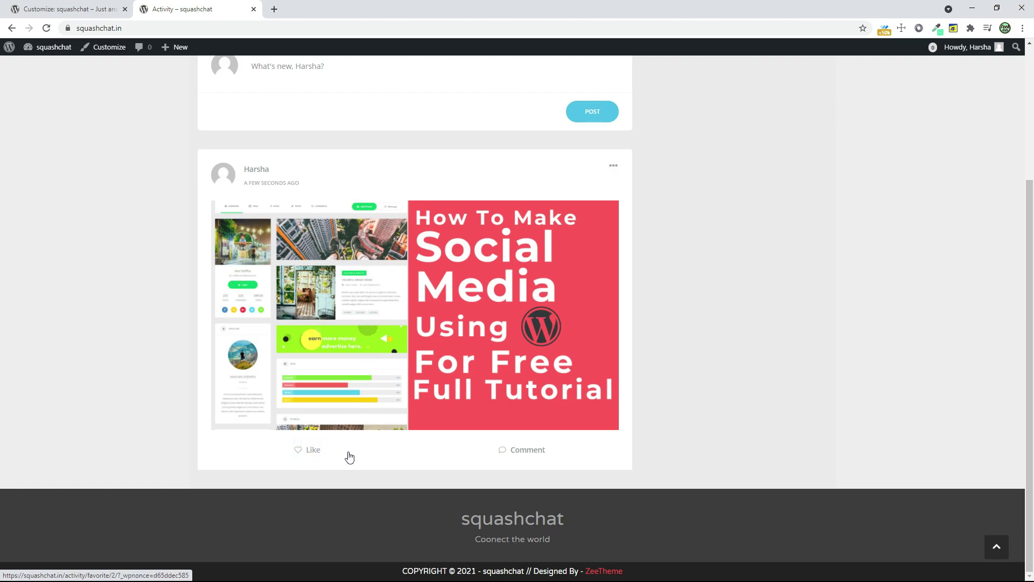
pyautogui.click(517, 452)
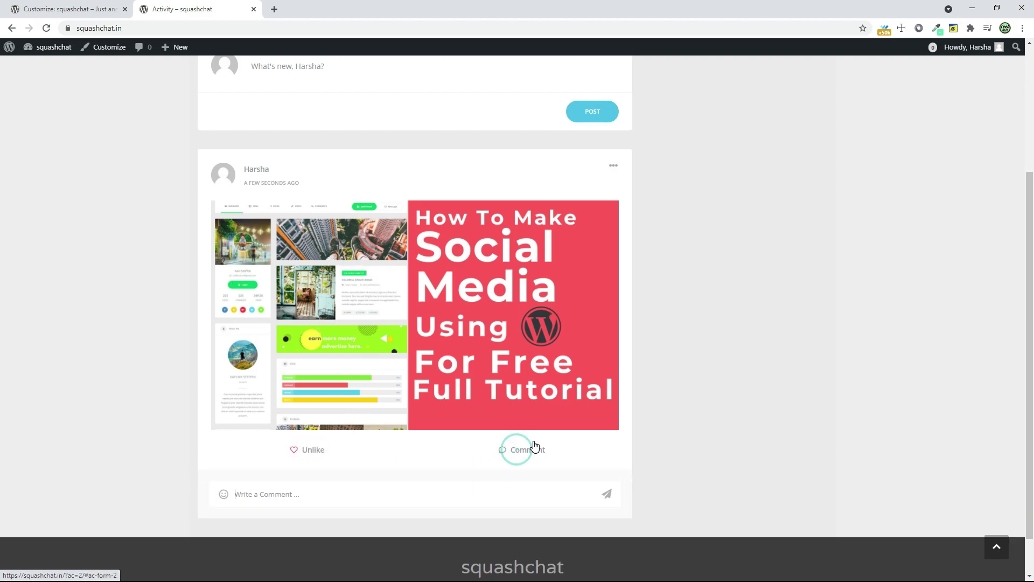
pyautogui.scroll(3, 534, 445)
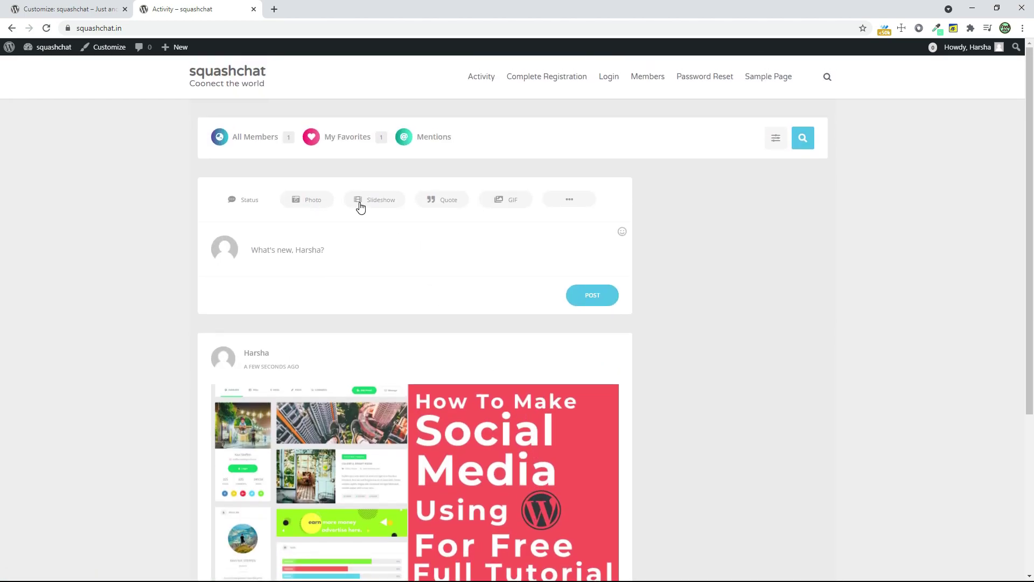
pyautogui.click(568, 204)
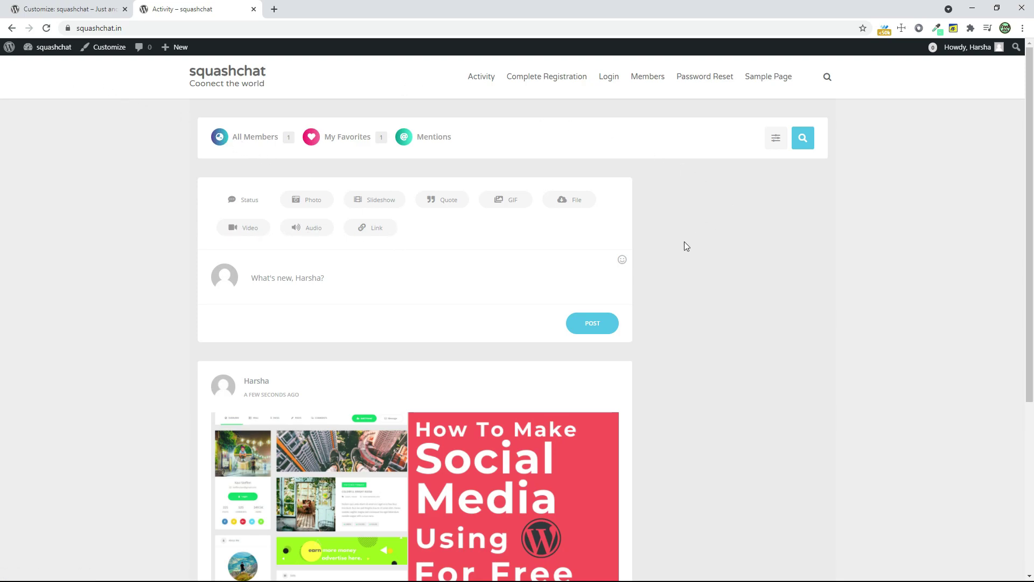
pyautogui.click(2, 7)
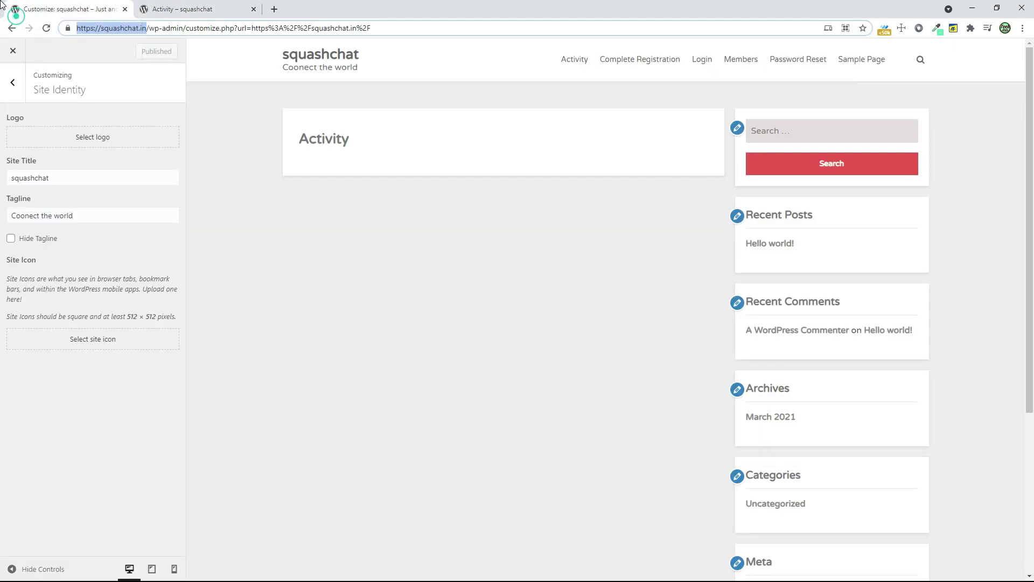
# - Leave the Customizer and go to Appearance > Widgets from the dashboard sidebar
pyautogui.click(11, 51)
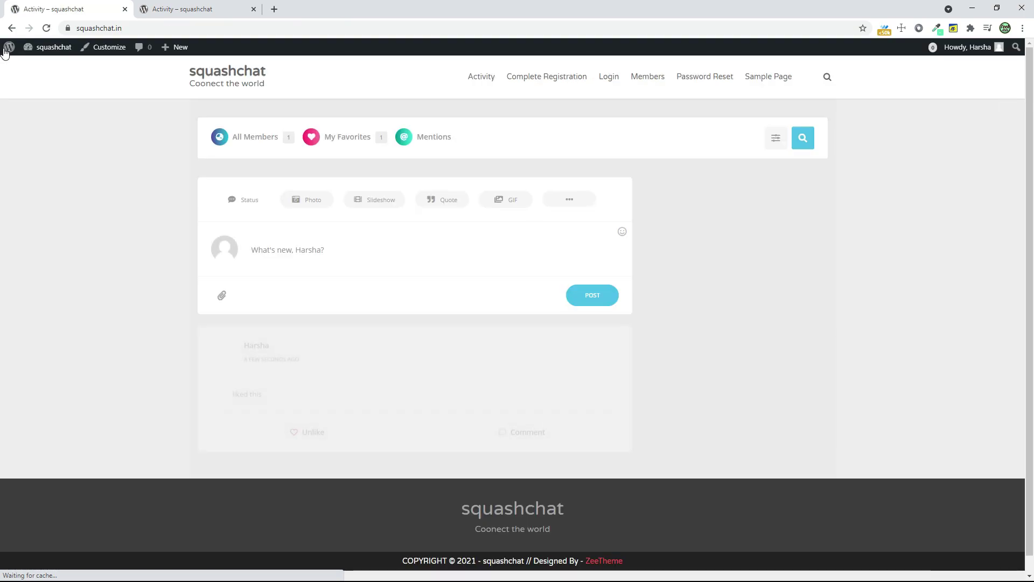
pyautogui.moveTo(23, 49)
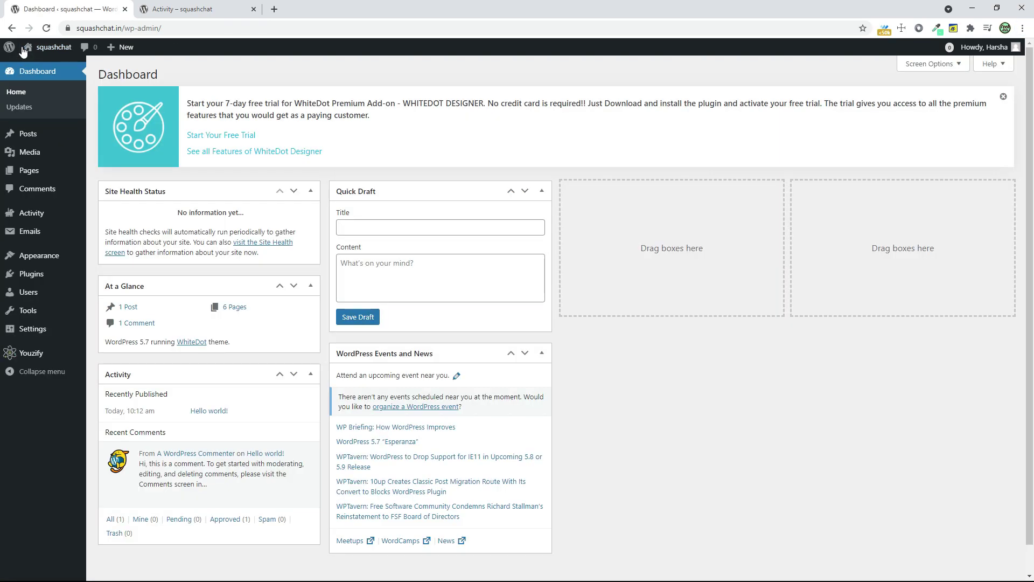
pyautogui.moveTo(38, 259)
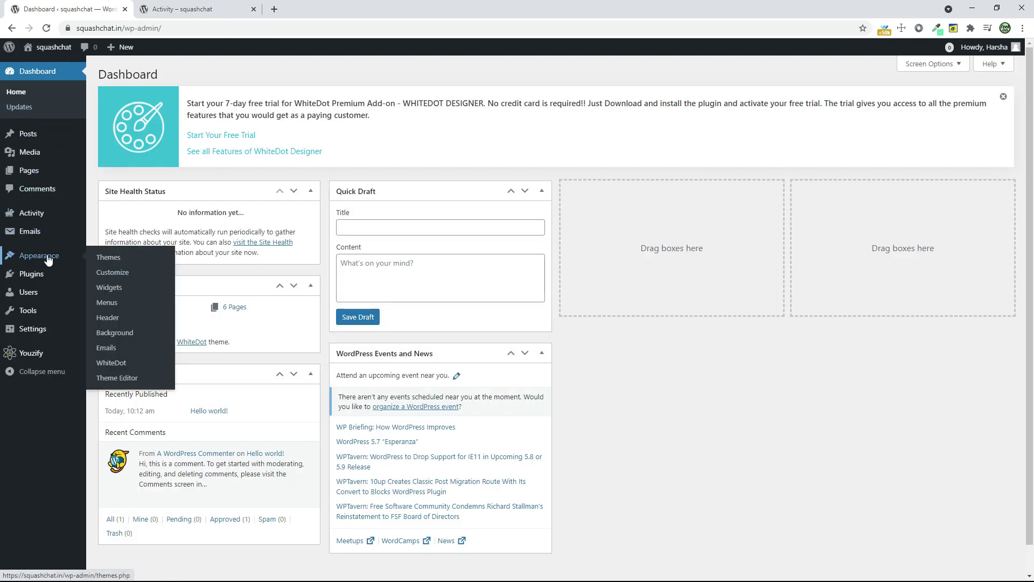
pyautogui.click(136, 290)
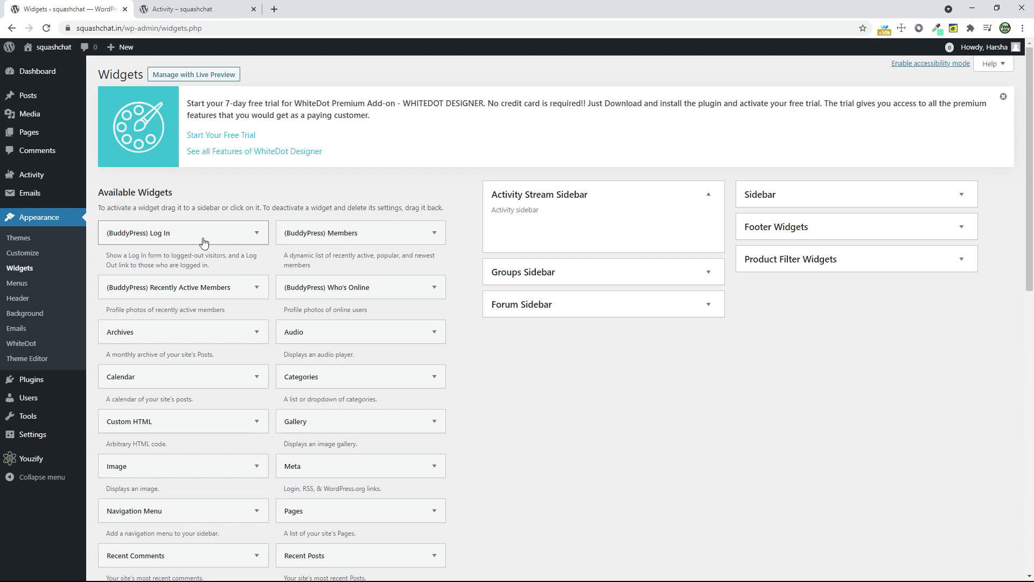
# - Add the BuddyPress Log In, Members and Members Activity RSS widgets to the Activity Stream Sidebar
pyautogui.moveTo(195, 237); pyautogui.dragTo(609, 225)
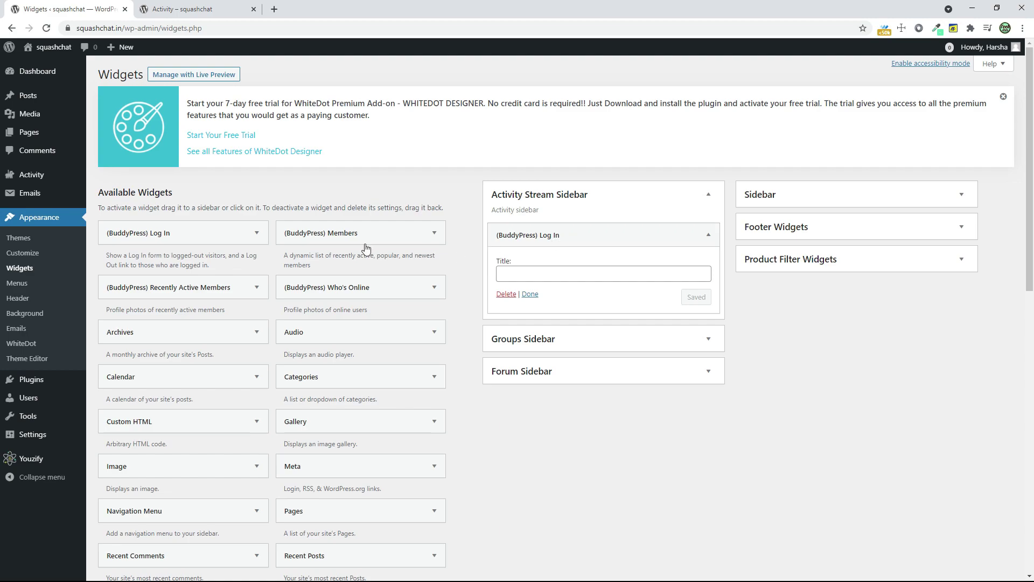
pyautogui.moveTo(359, 233); pyautogui.dragTo(586, 312)
pyautogui.scroll(-7, 312, 337)
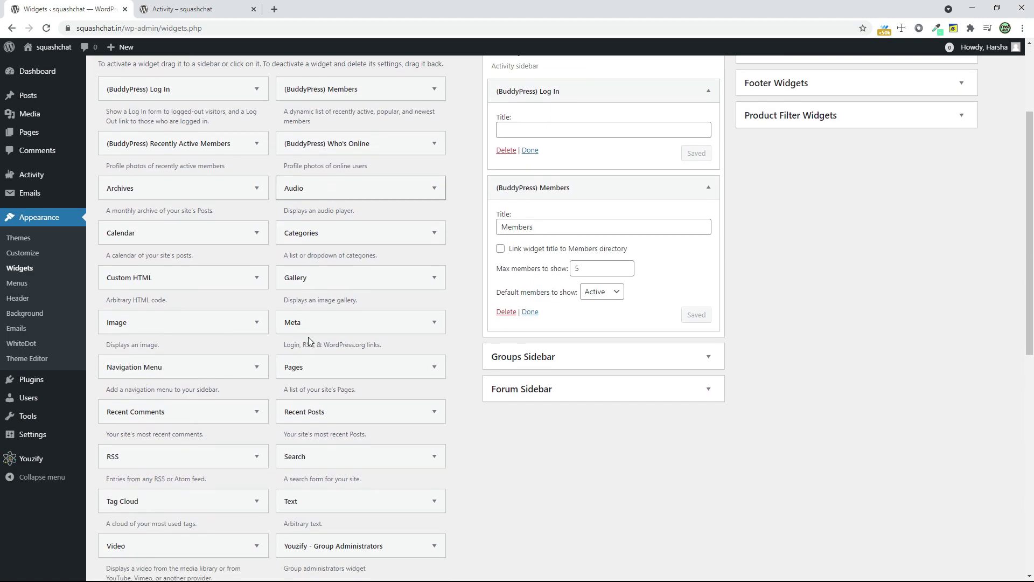
pyautogui.scroll(-2, 317, 338)
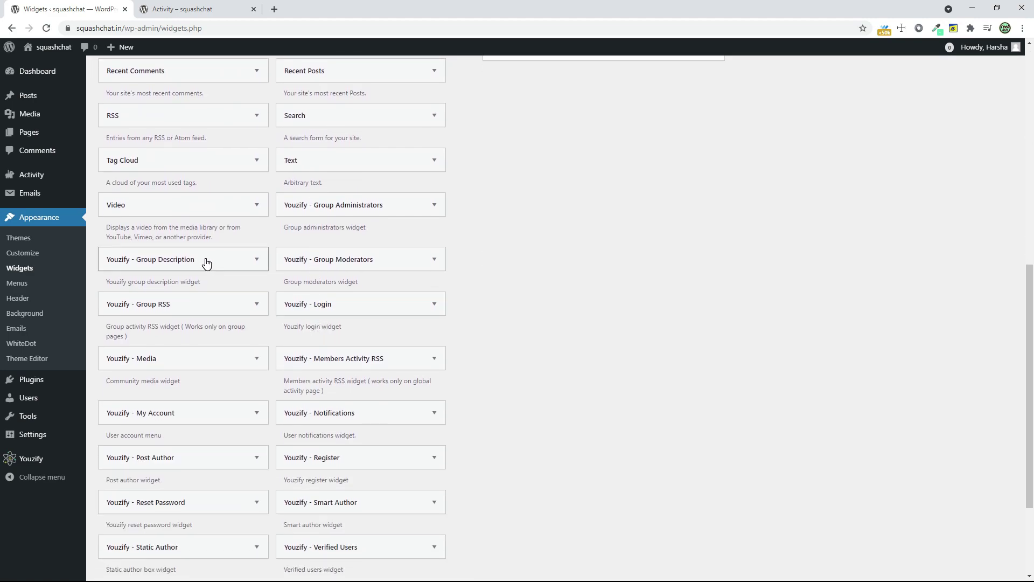
pyautogui.moveTo(375, 209); pyautogui.dragTo(409, 214)
pyautogui.moveTo(368, 369); pyautogui.dragTo(580, 323)
pyautogui.scroll(6, 641, 431)
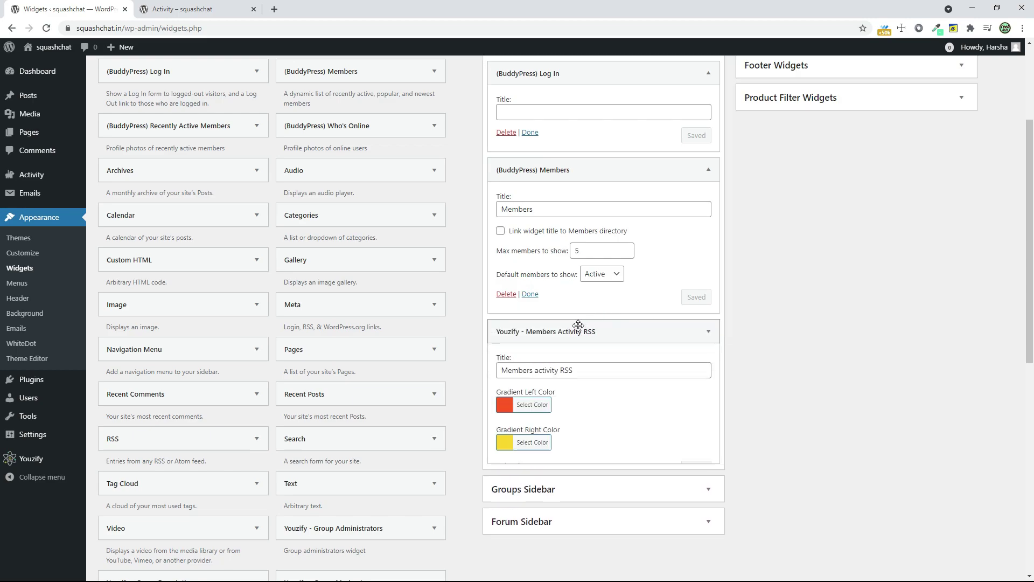
pyautogui.scroll(-7, 372, 365)
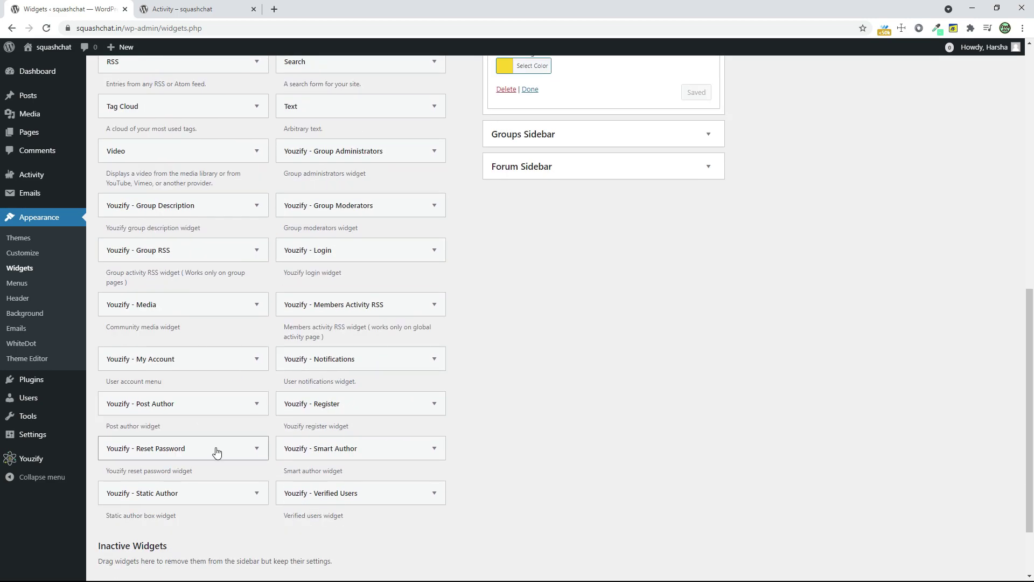
# - Add the Verified Users and My Account widgets to the Activity Stream Sidebar
pyautogui.moveTo(338, 493); pyautogui.dragTo(548, 127)
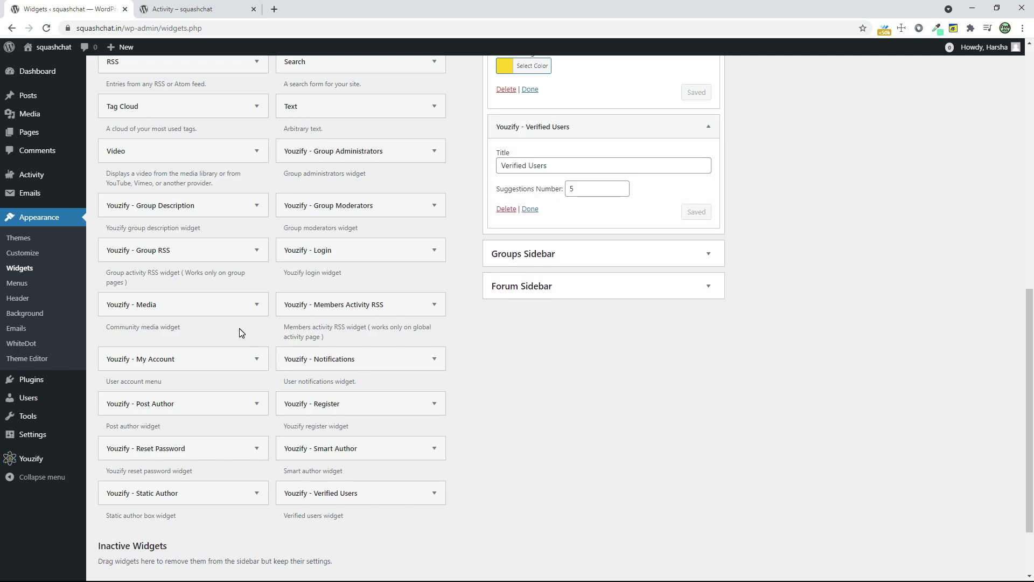
pyautogui.scroll(-2, 247, 329)
pyautogui.scroll(1, 218, 352)
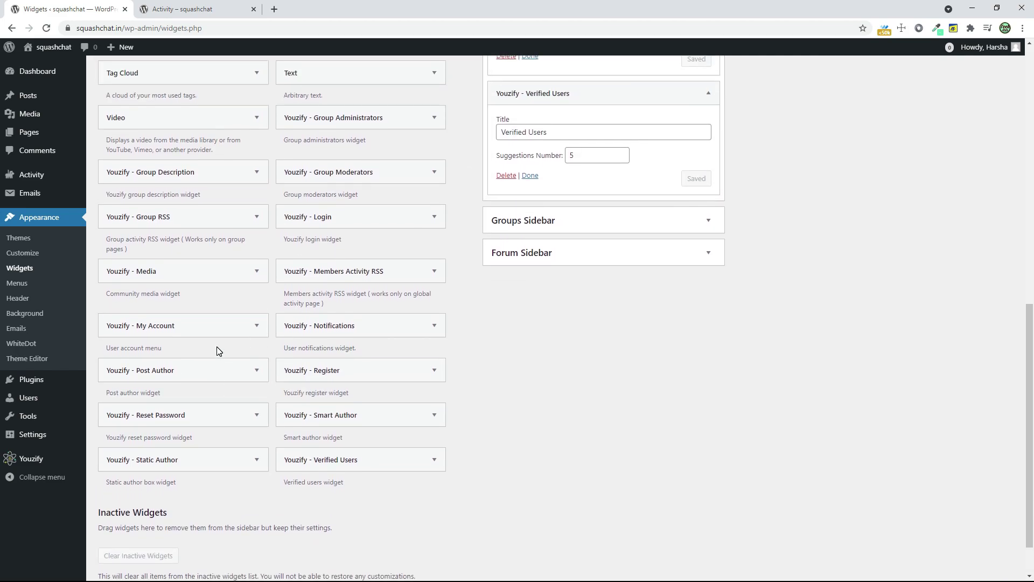
pyautogui.scroll(1, 218, 351)
pyautogui.moveTo(183, 387); pyautogui.dragTo(605, 191)
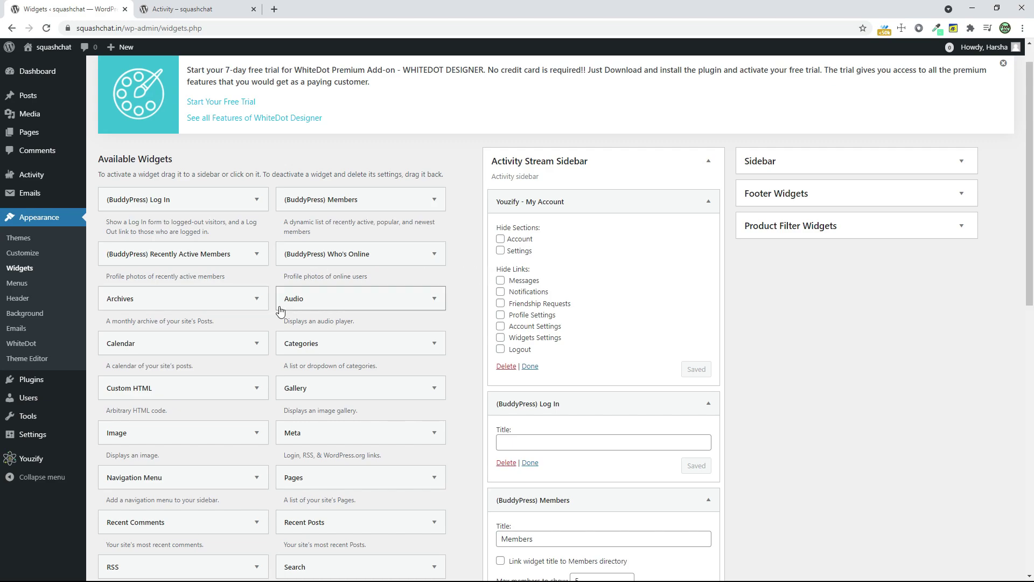
pyautogui.scroll(-1, 280, 307)
pyautogui.scroll(-10, 426, 261)
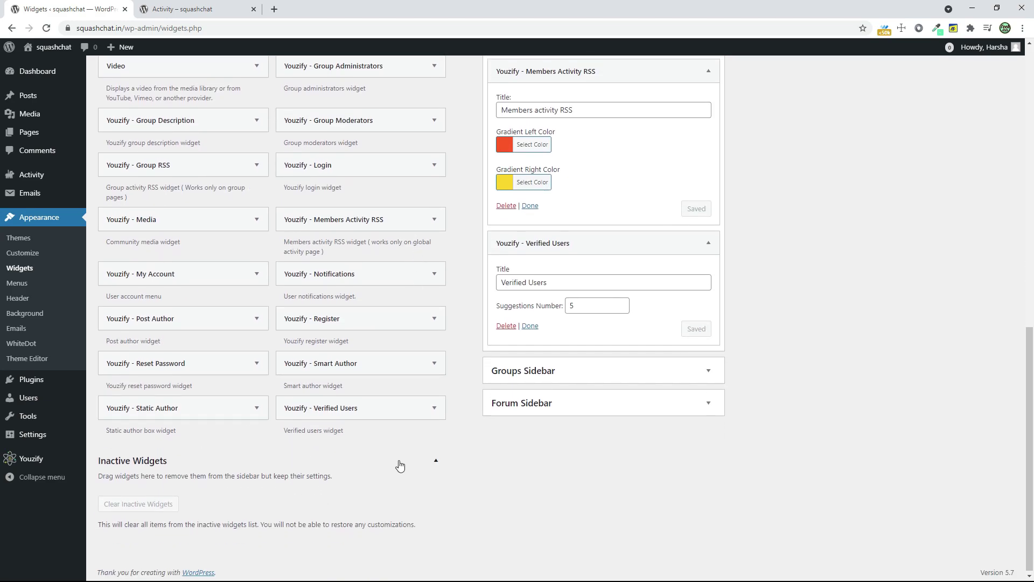
pyautogui.scroll(12, 397, 461)
pyautogui.click(208, 6)
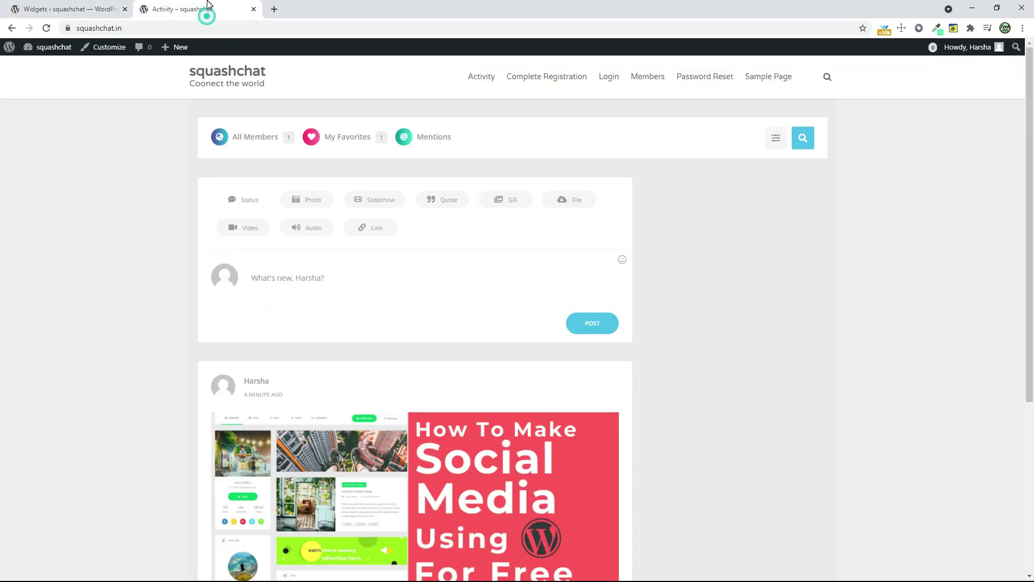
pyautogui.click(51, 32)
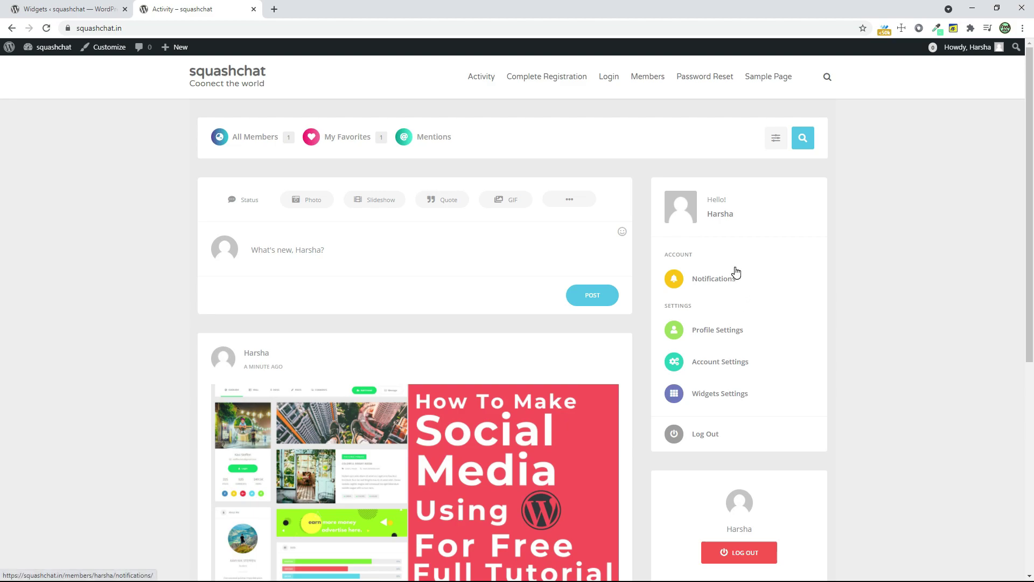
pyautogui.scroll(-6, 741, 307)
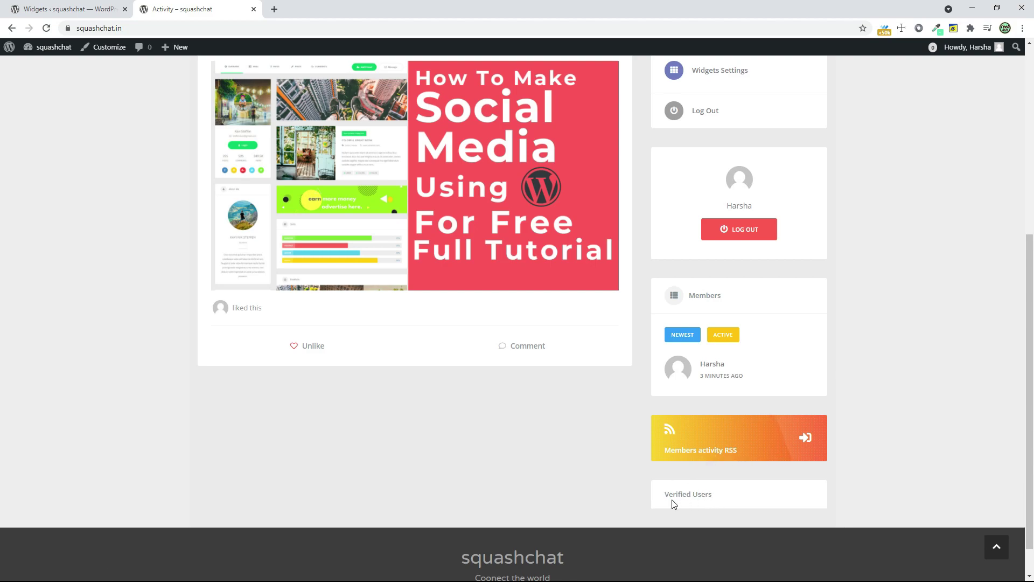
pyautogui.scroll(6, 748, 502)
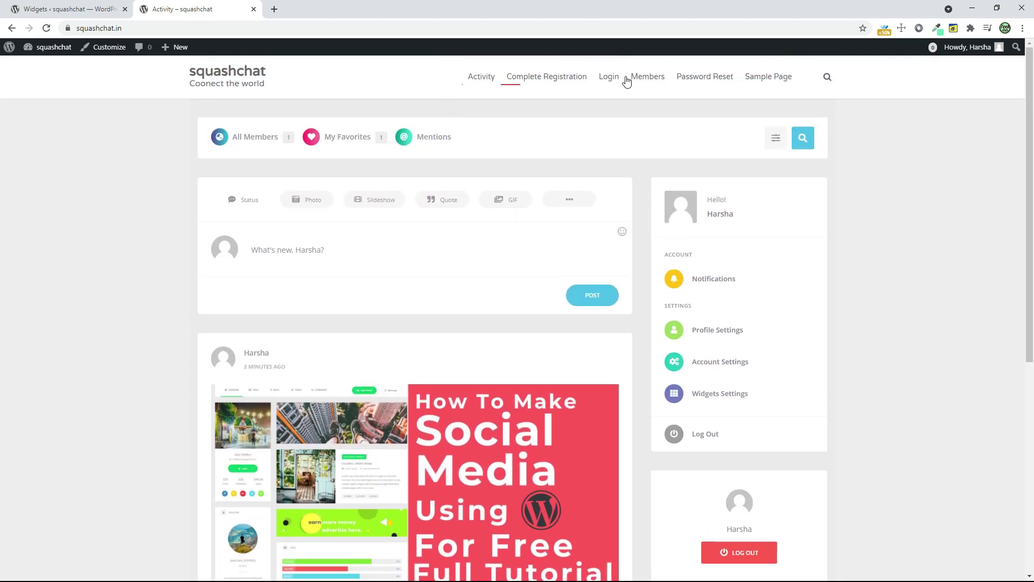
pyautogui.click(71, 8)
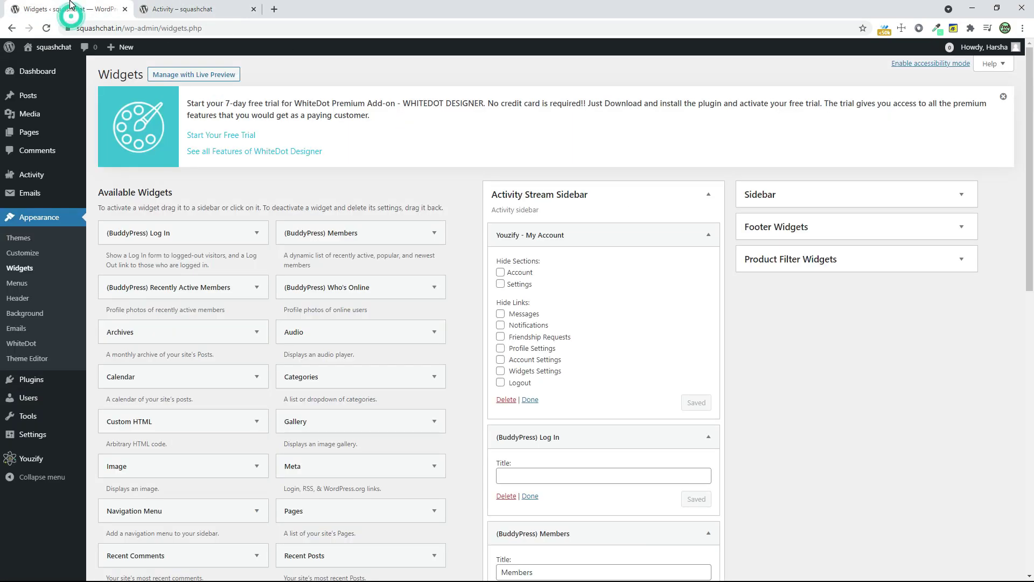
# - Create a new empty navigation menu named 'menu' under Appearance > Menus
pyautogui.click(16, 282)
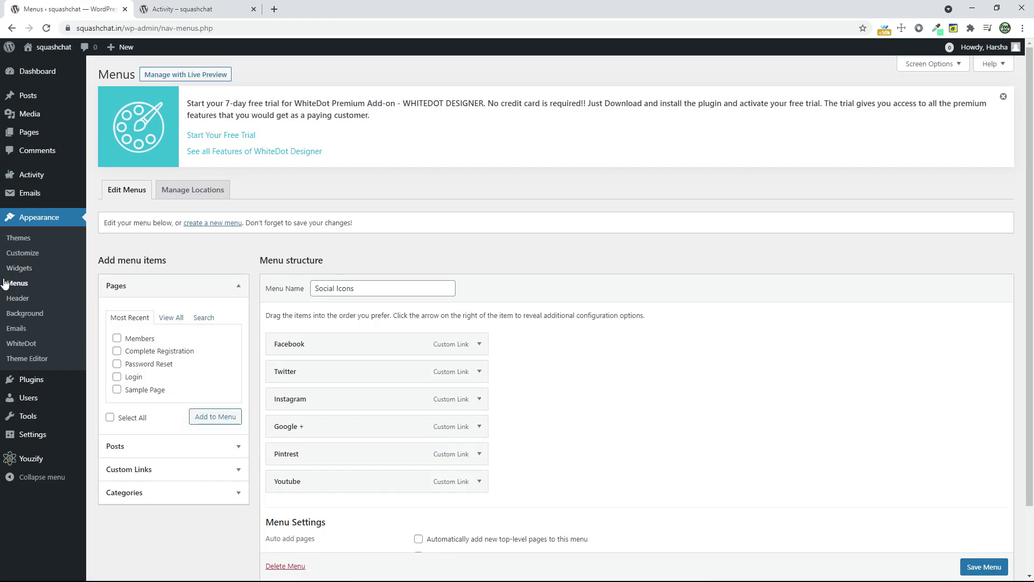
pyautogui.click(215, 224)
pyautogui.click(375, 284)
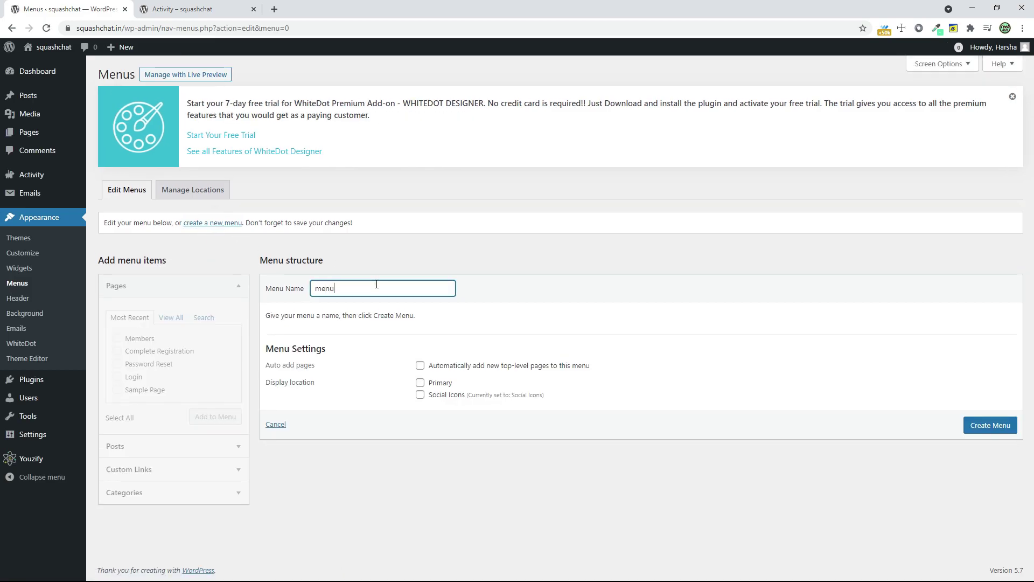
pyautogui.click(980, 426)
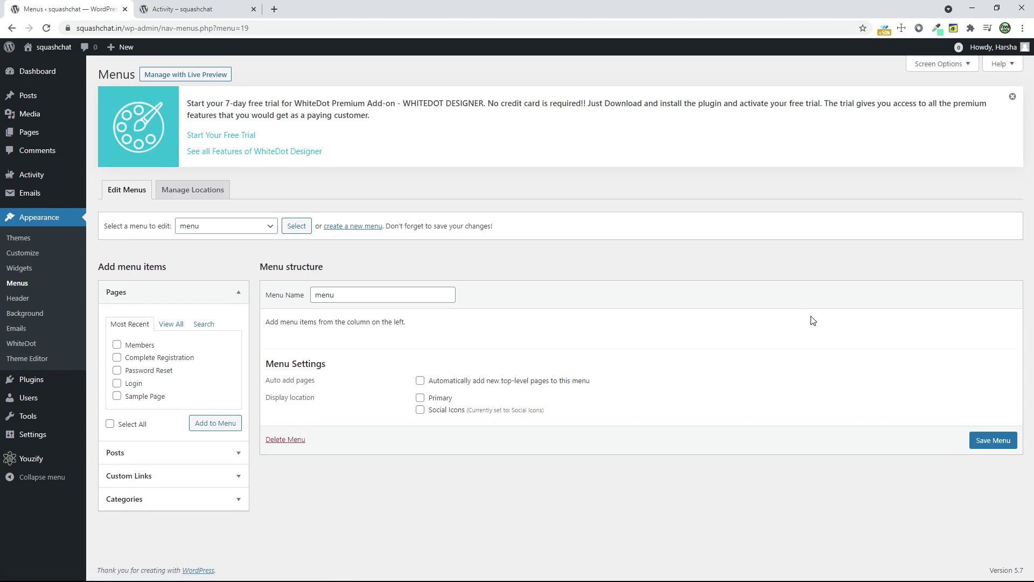
# - Enable the BuddyPress Member panel in the Menus screen options
pyautogui.click(927, 65)
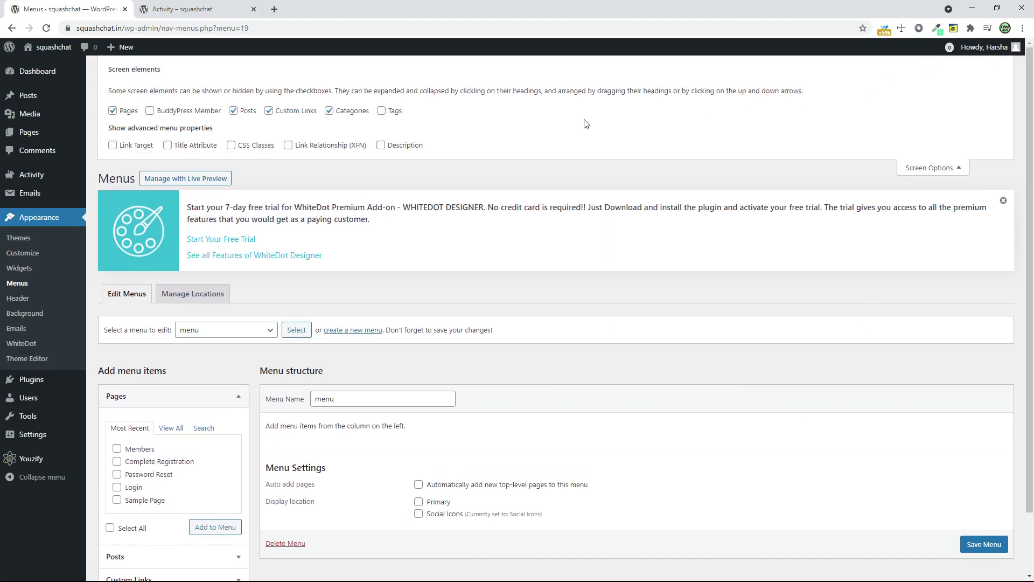
pyautogui.click(201, 111)
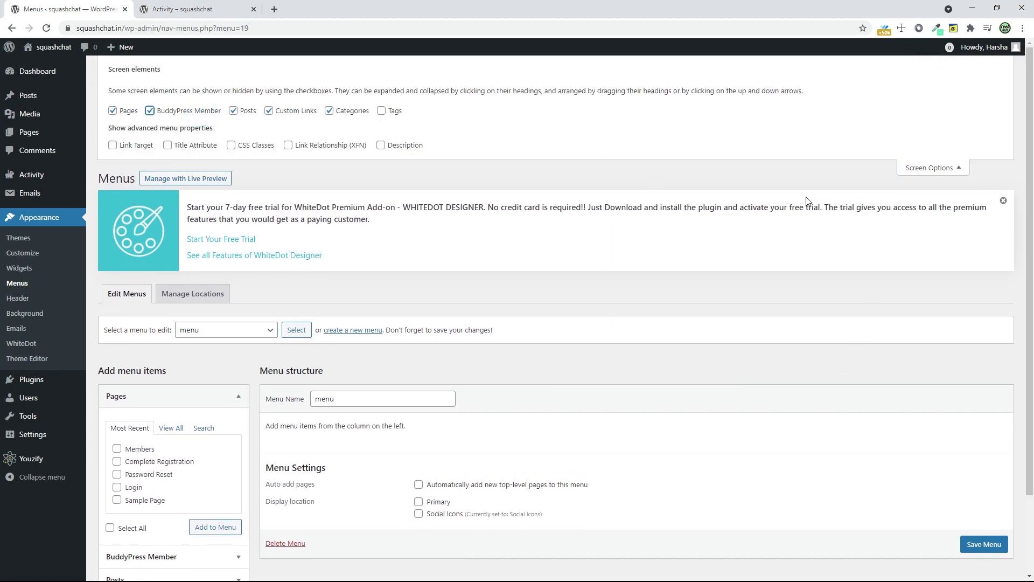
pyautogui.click(951, 169)
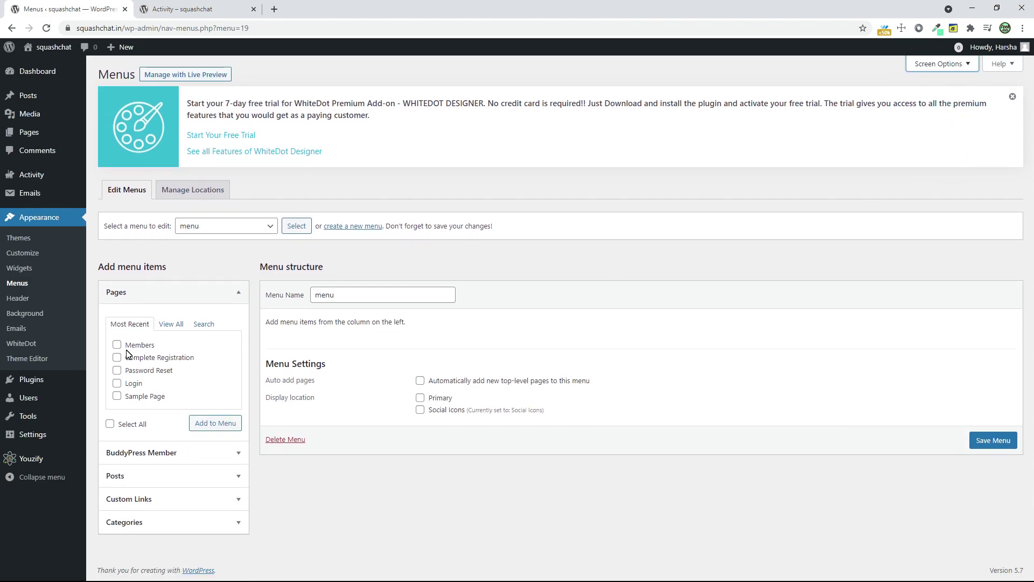
# - Add the Activity, Notifications, Settings, My Profile and Log Out member links to the menu
pyautogui.click(133, 453)
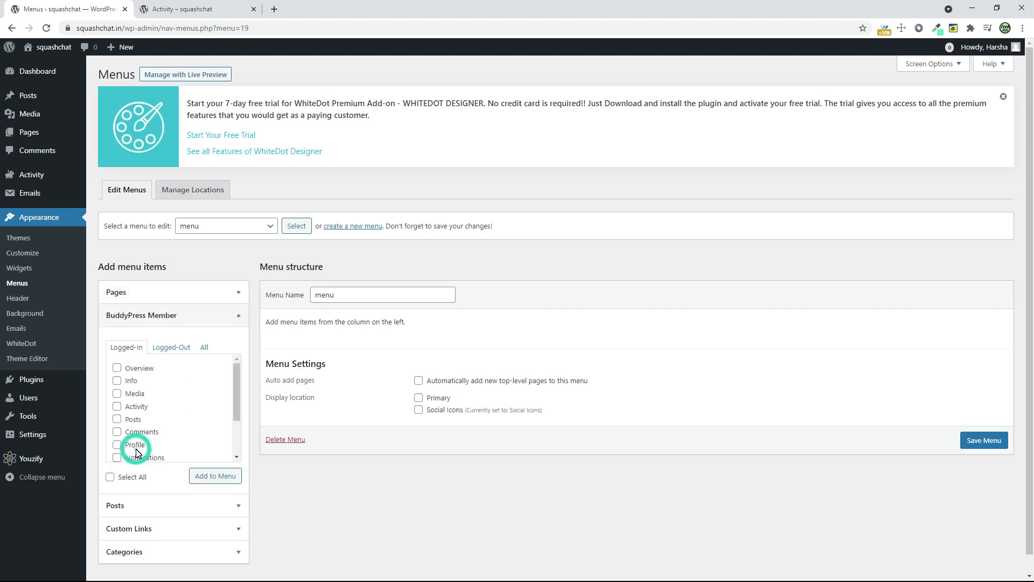
pyautogui.click(118, 408)
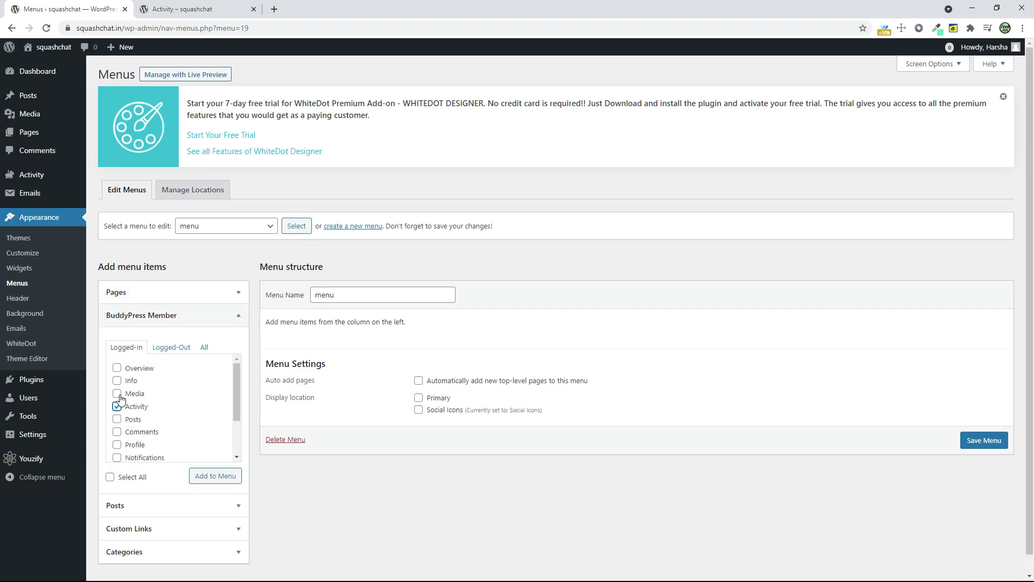
pyautogui.scroll(-2, 120, 398)
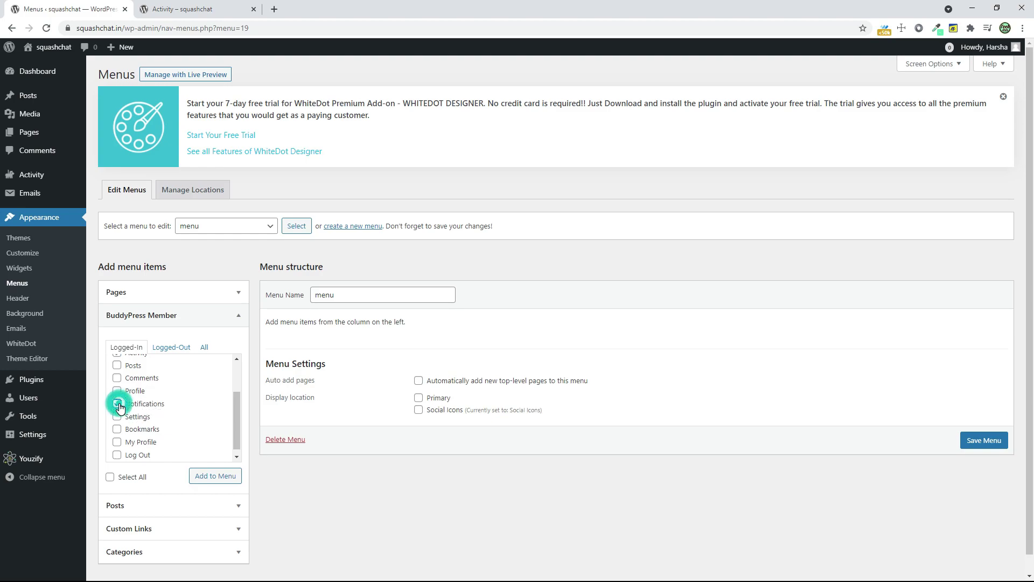
pyautogui.click(117, 416)
pyautogui.click(117, 403)
pyautogui.click(117, 391)
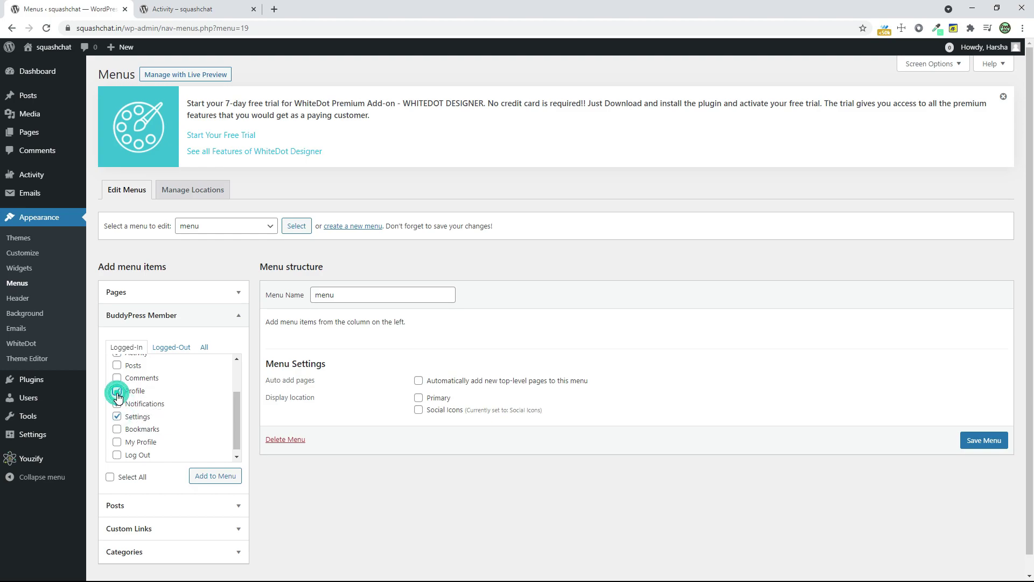
pyautogui.click(117, 442)
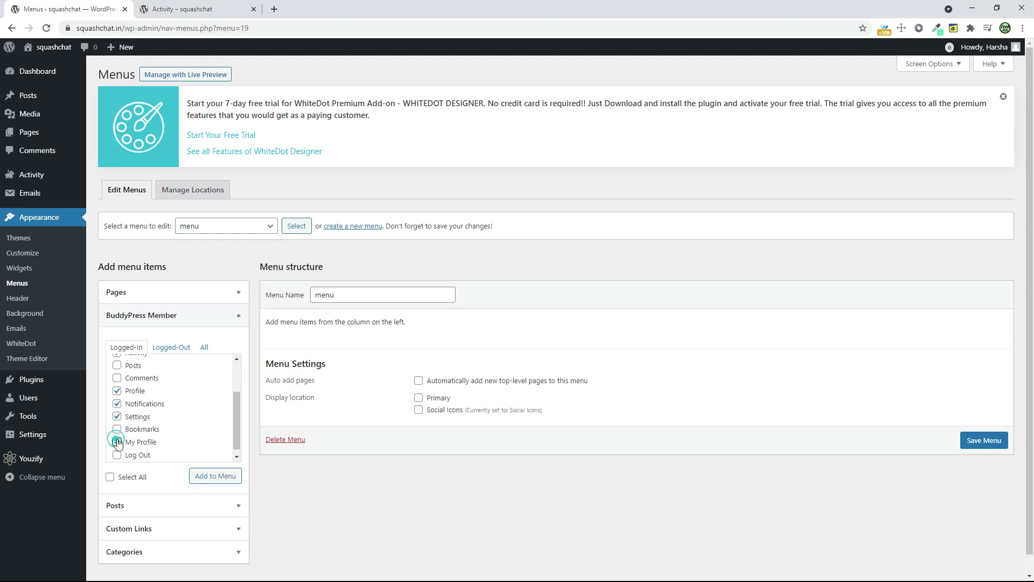
pyautogui.scroll(-1, 119, 412)
pyautogui.click(117, 385)
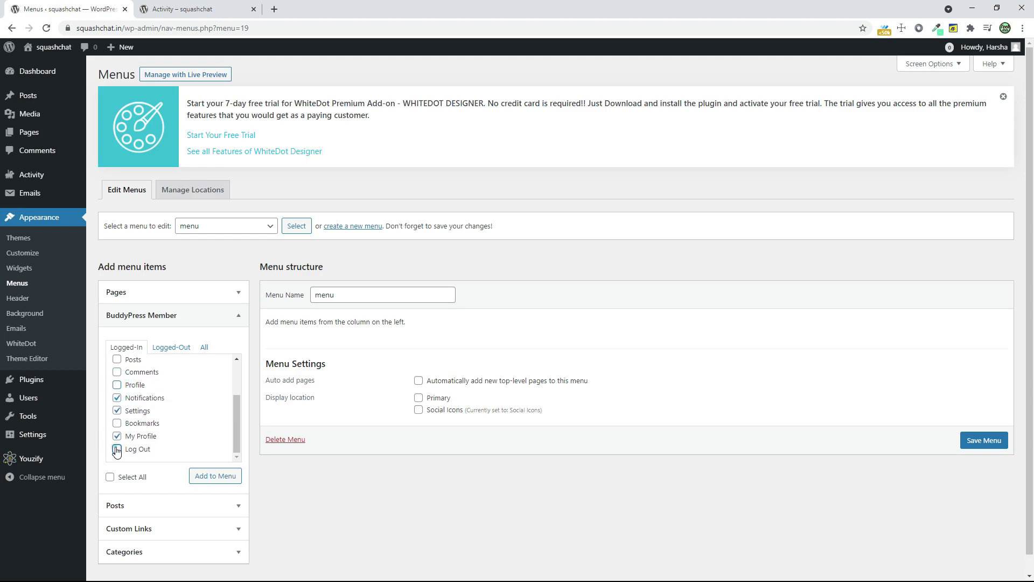
pyautogui.click(116, 449)
pyautogui.scroll(-1, 116, 451)
pyautogui.scroll(5, 156, 420)
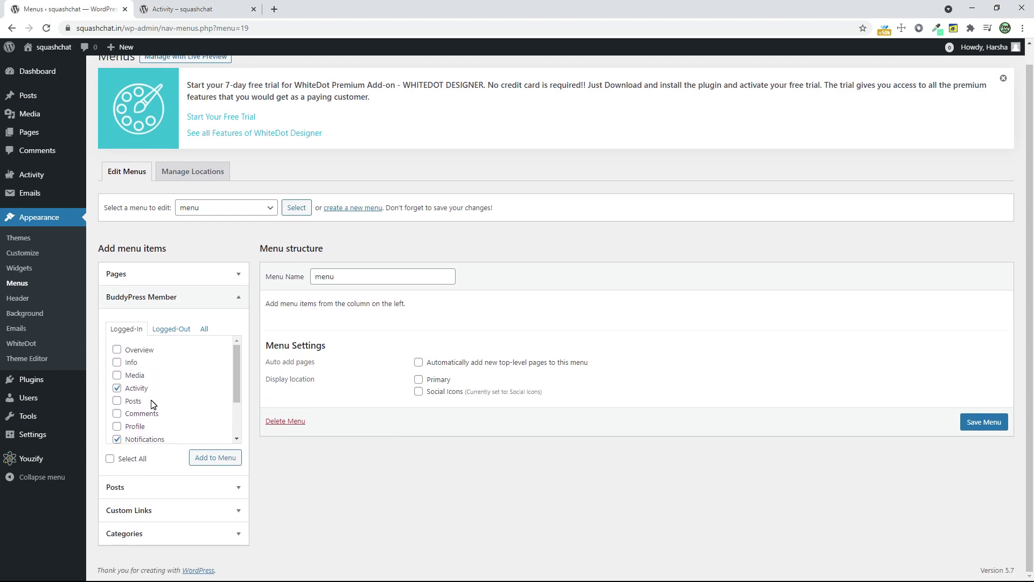
pyautogui.scroll(1, 152, 404)
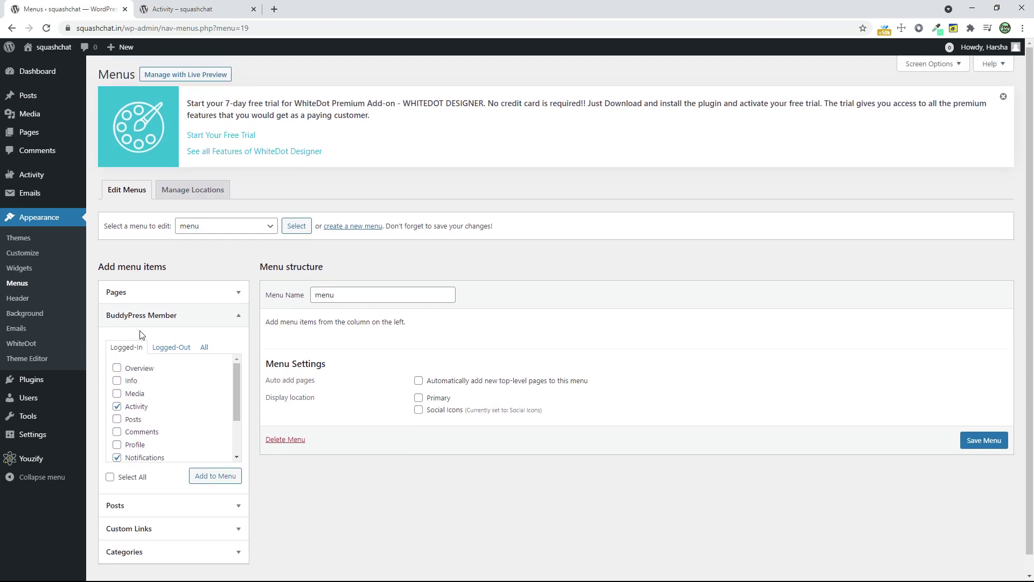
pyautogui.click(213, 476)
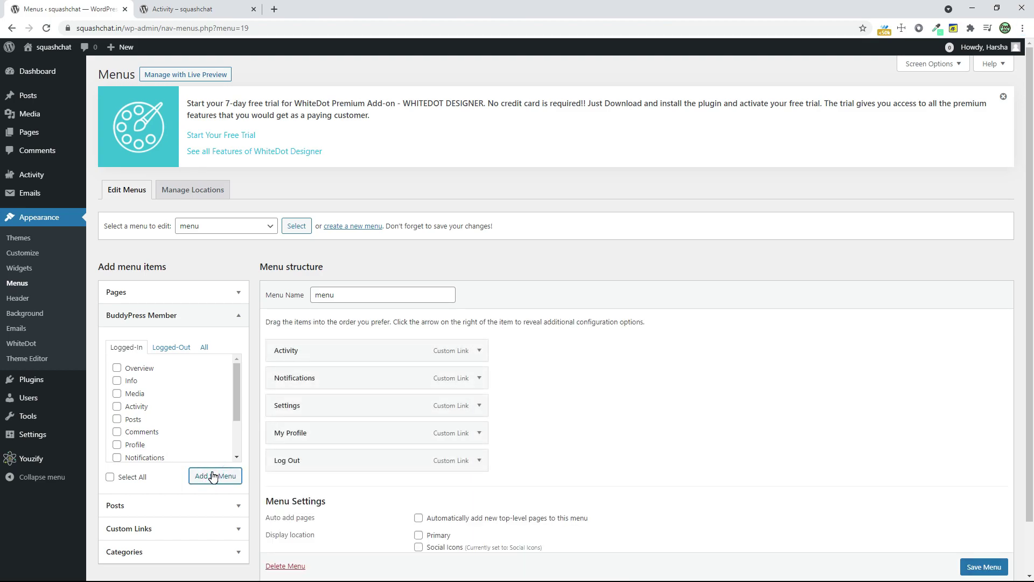
# - Save the menu and assign it to the Primary display location
pyautogui.click(991, 566)
pyautogui.scroll(-1, 991, 566)
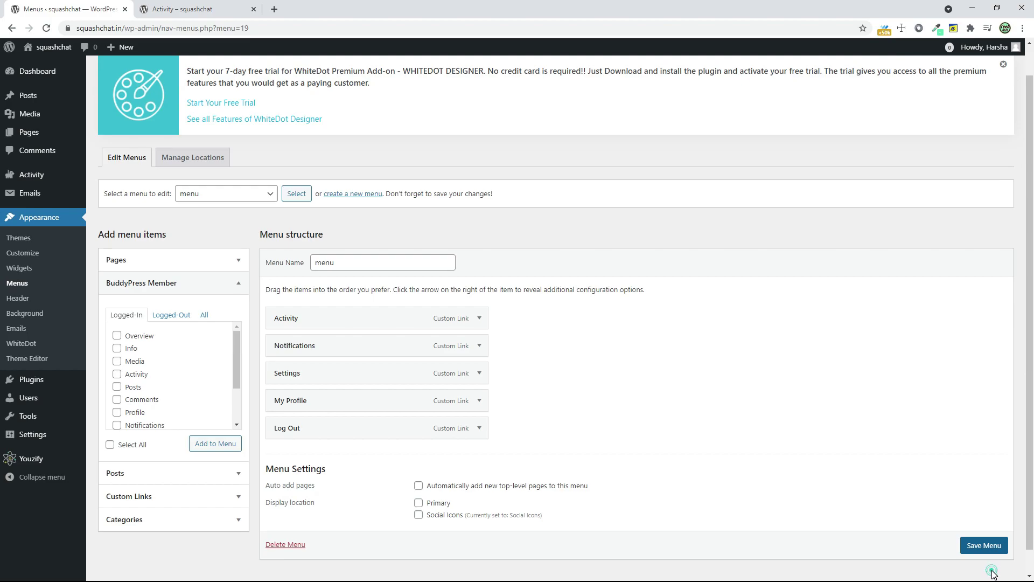
pyautogui.scroll(-1, 985, 530)
pyautogui.click(986, 543)
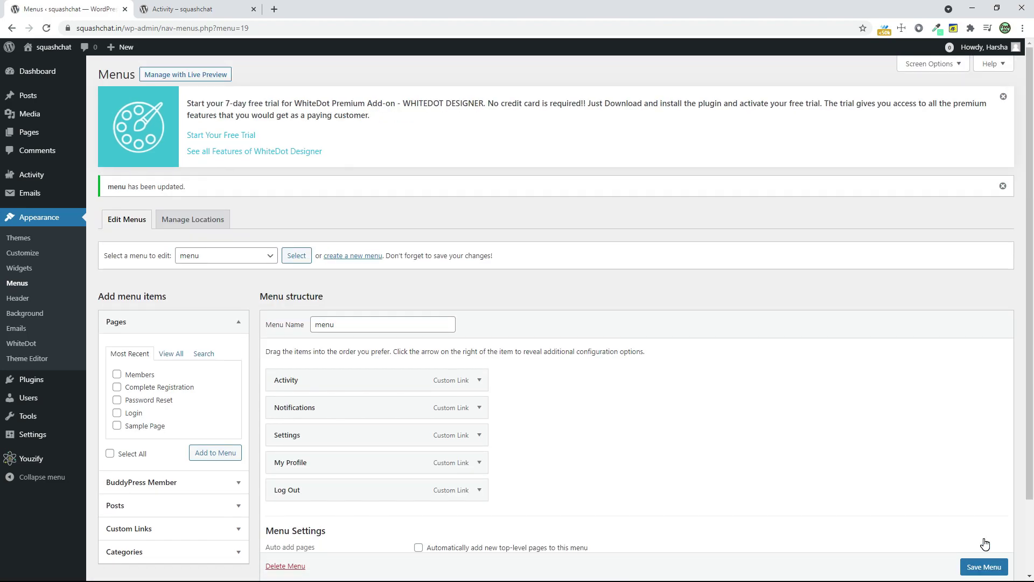
pyautogui.scroll(-2, 734, 451)
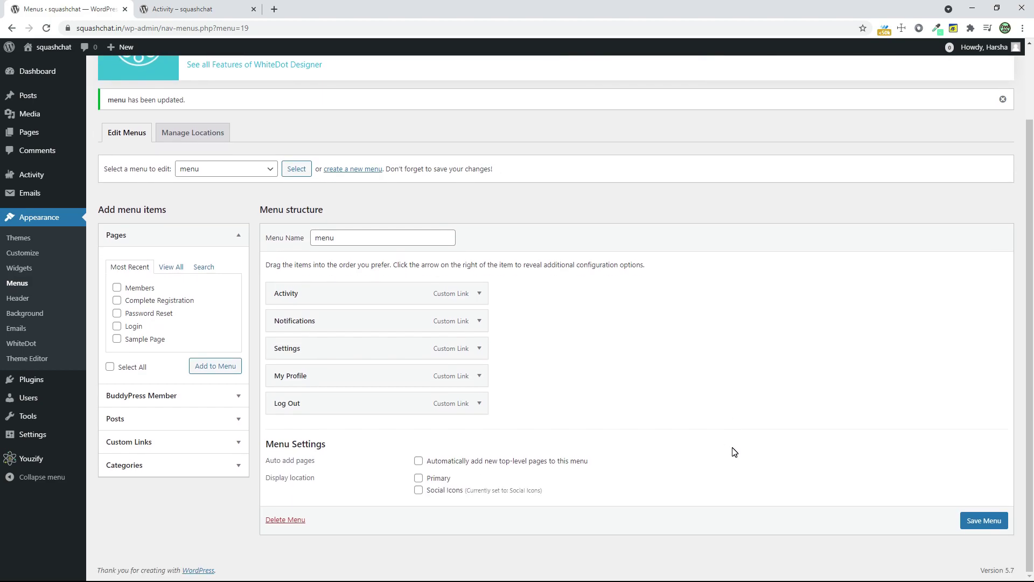
pyautogui.click(428, 479)
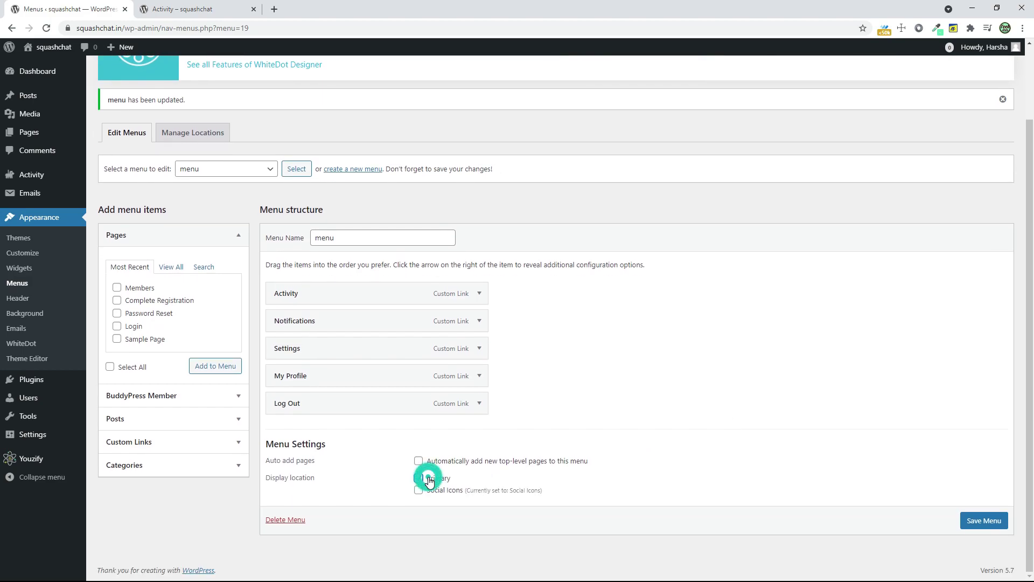
pyautogui.click(986, 518)
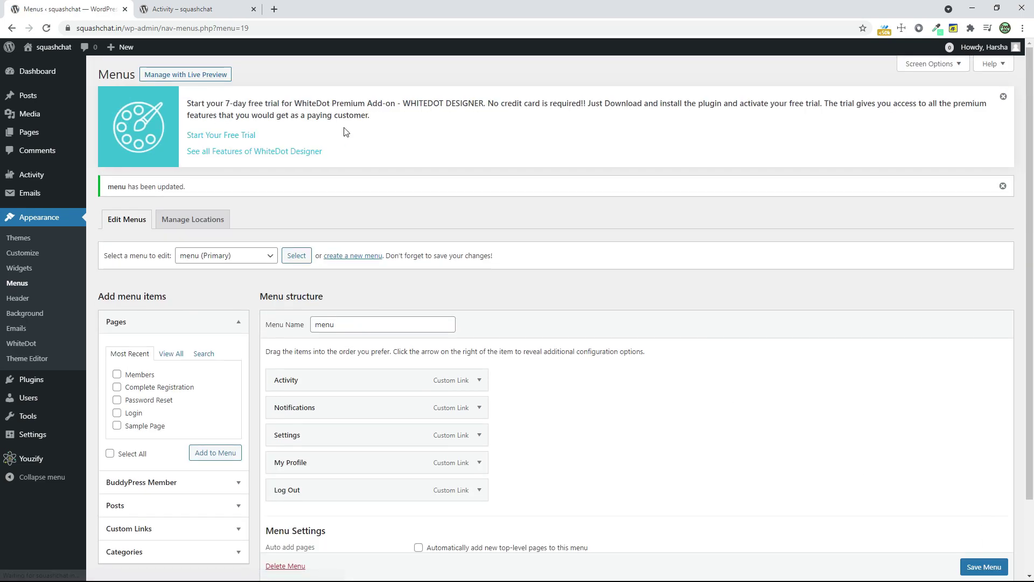
# - Reload the live site to check the new navigation, then return to the dashboard
pyautogui.click(182, 13)
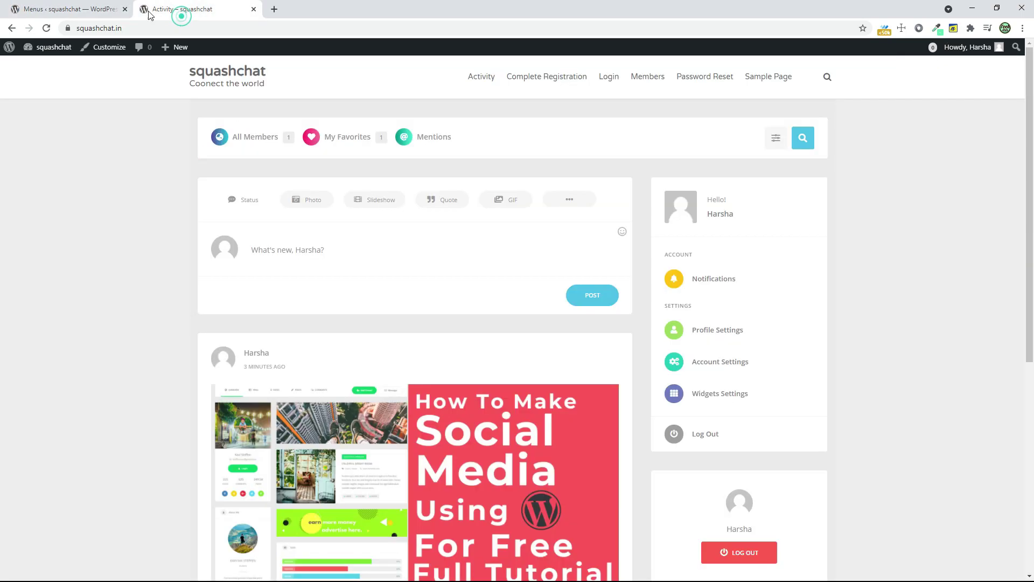
pyautogui.click(46, 28)
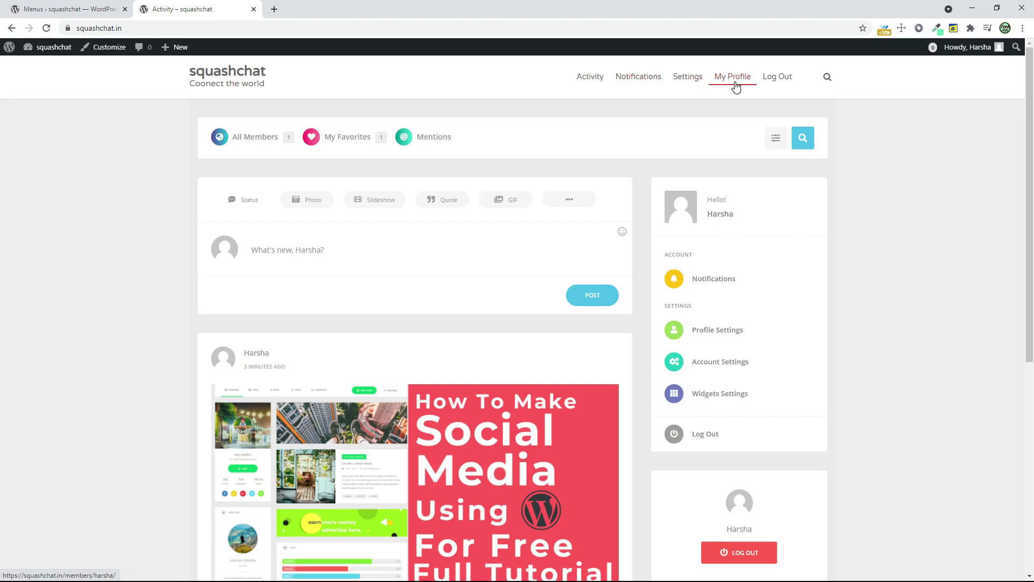
pyautogui.click(65, 9)
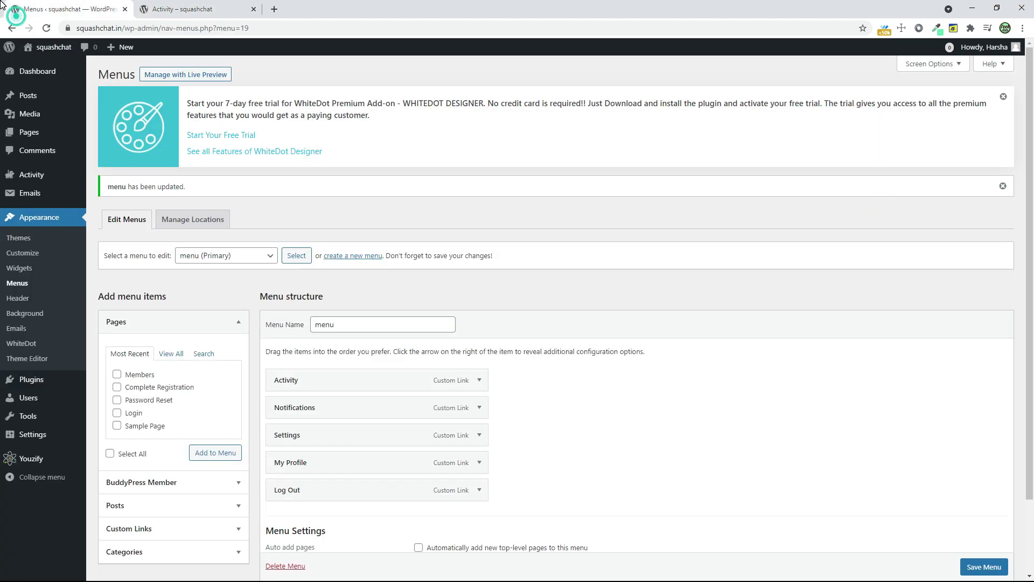
pyautogui.scroll(-3, 204, 399)
pyautogui.click(204, 398)
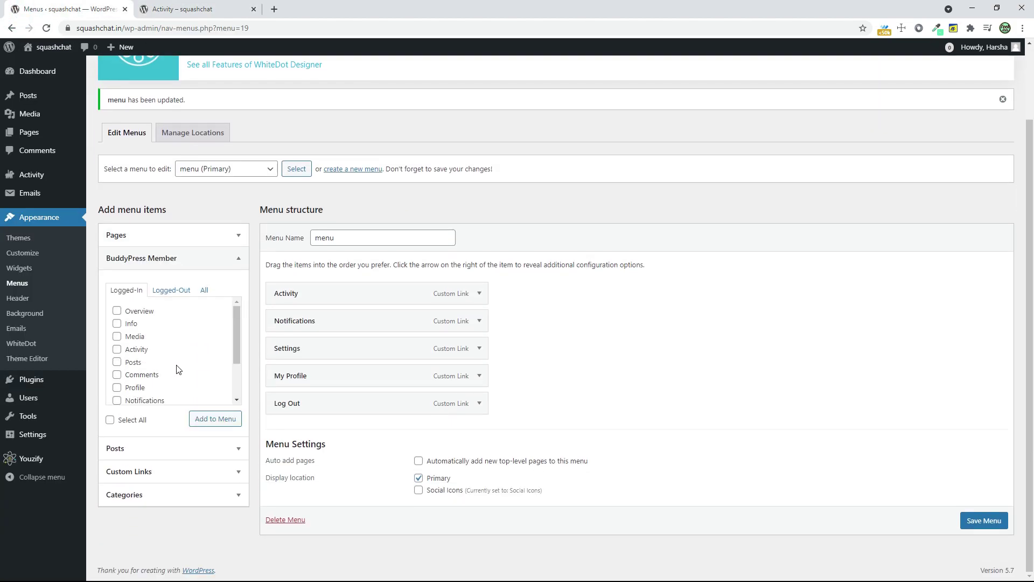
pyautogui.scroll(-2, 178, 366)
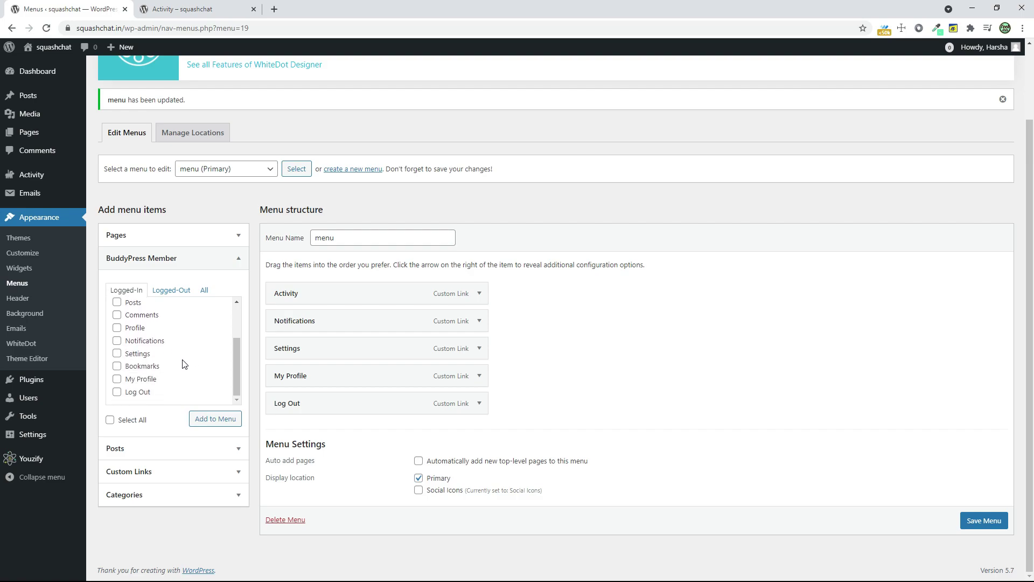
pyautogui.scroll(2, 184, 364)
pyautogui.click(204, 290)
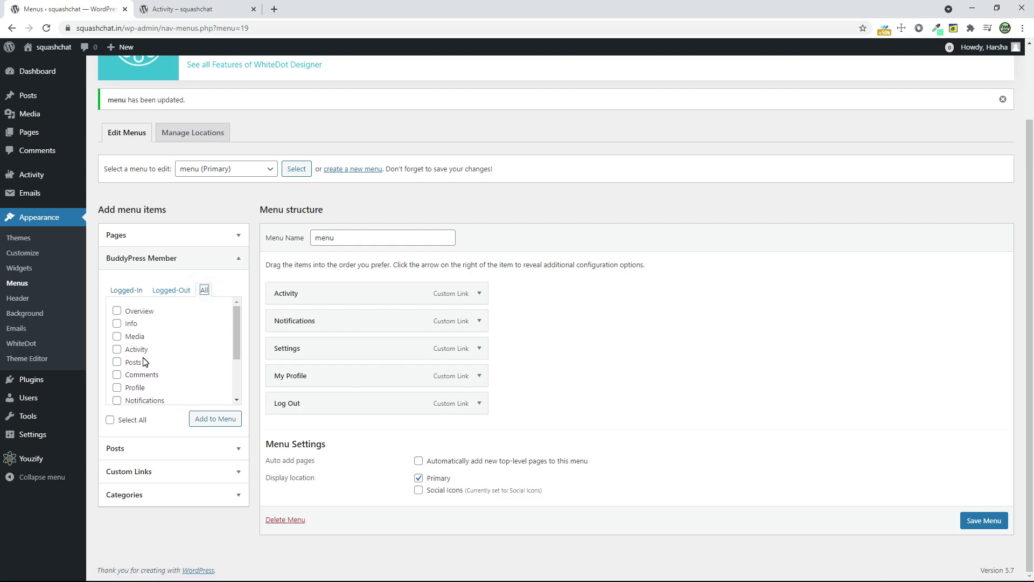
pyautogui.scroll(-3, 143, 362)
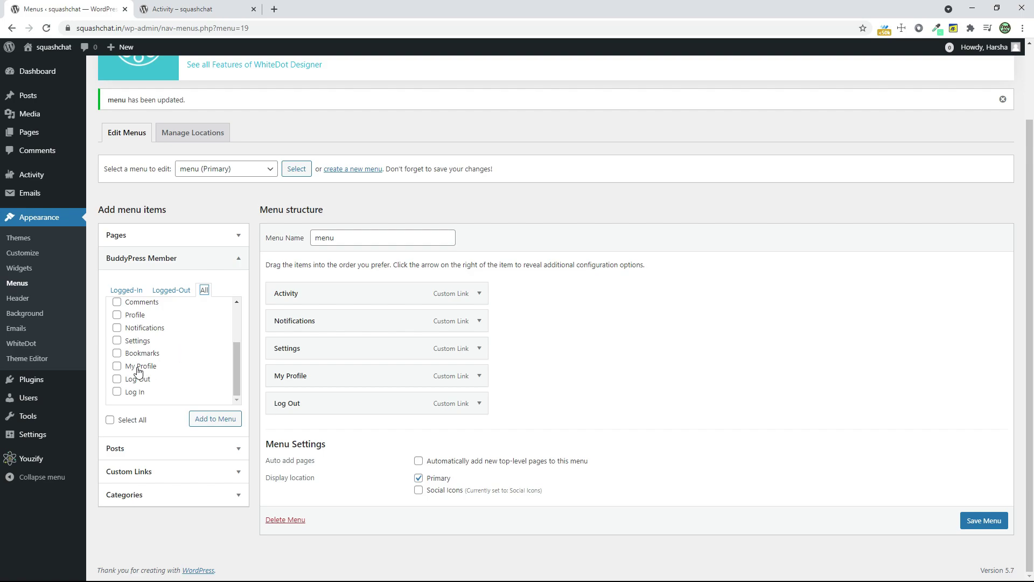
pyautogui.scroll(3, 164, 391)
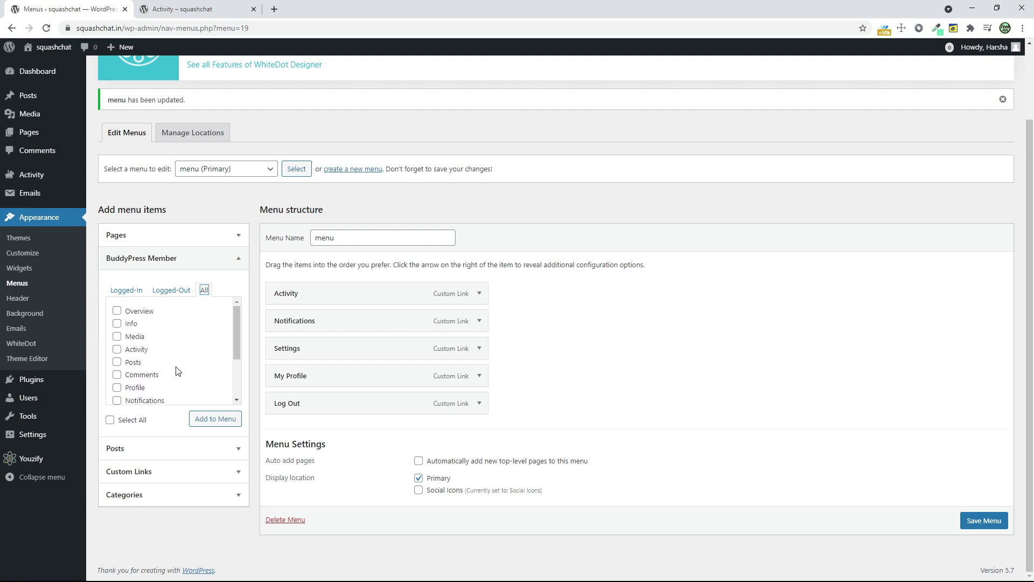
pyautogui.click(186, 235)
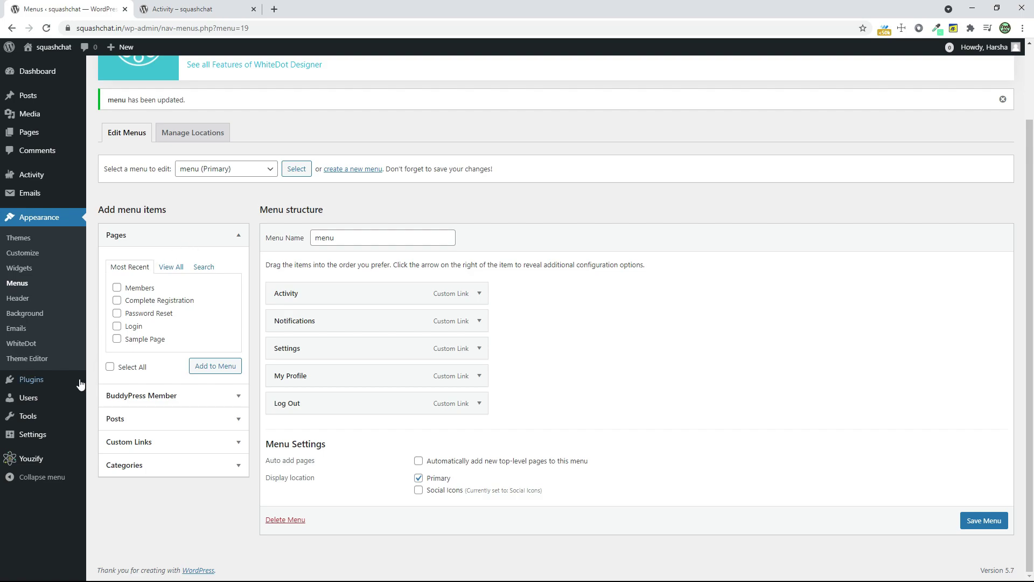
# - Tick 'Anyone can register' under Settings > General and save the change
pyautogui.moveTo(56, 436)
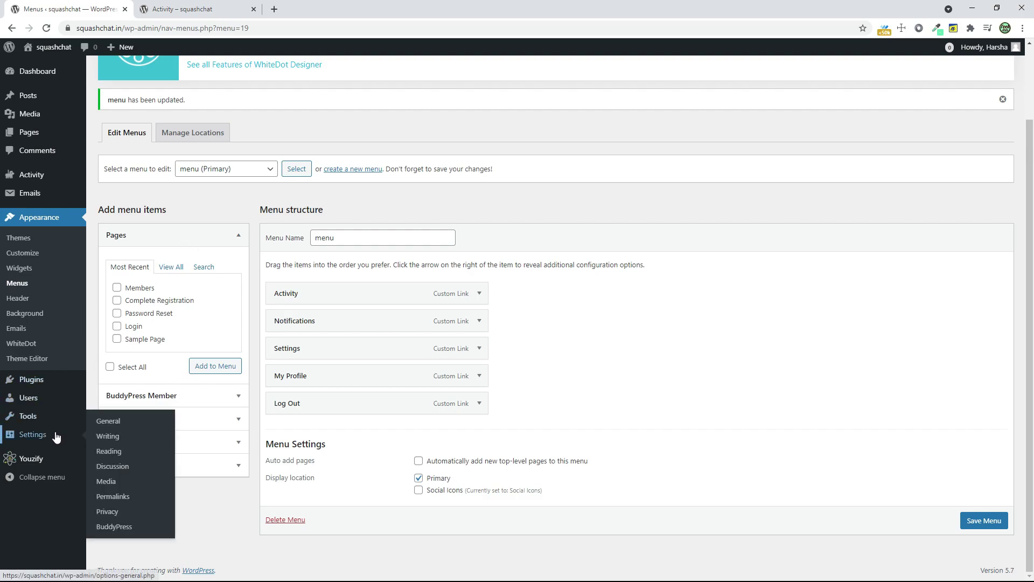
pyautogui.click(101, 421)
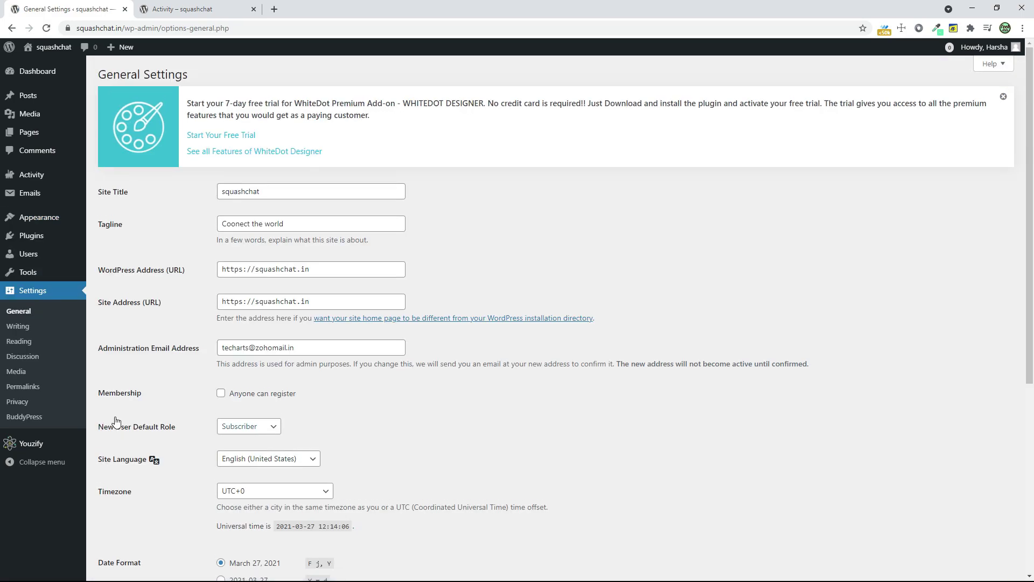
pyautogui.click(221, 393)
pyautogui.scroll(-6, 411, 396)
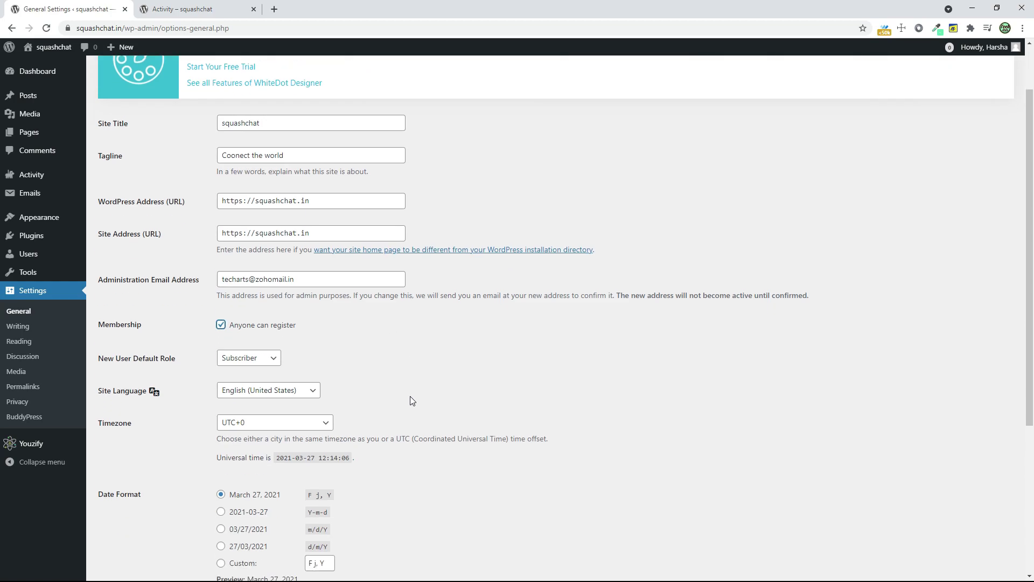
pyautogui.click(113, 524)
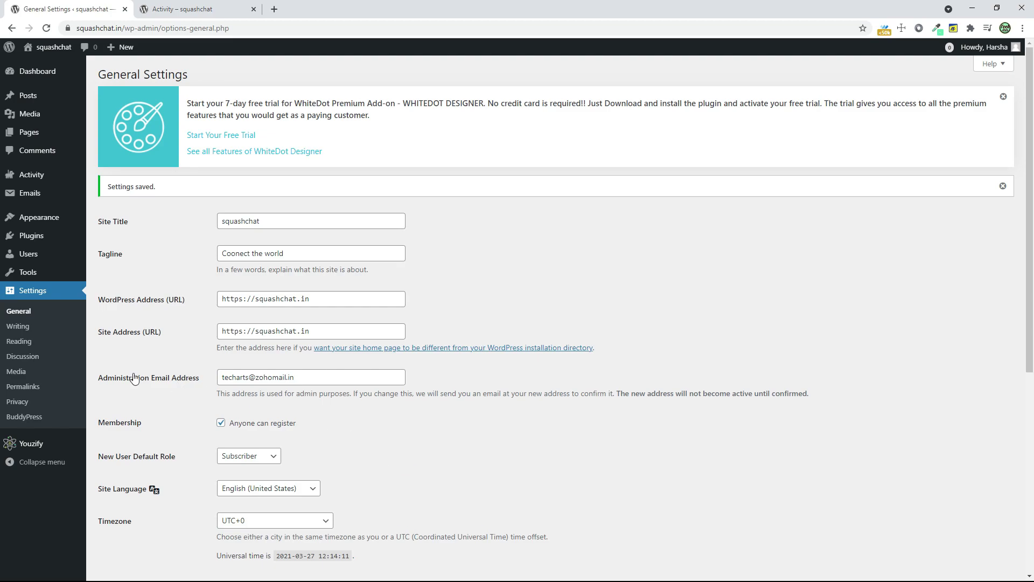
pyautogui.moveTo(45, 262)
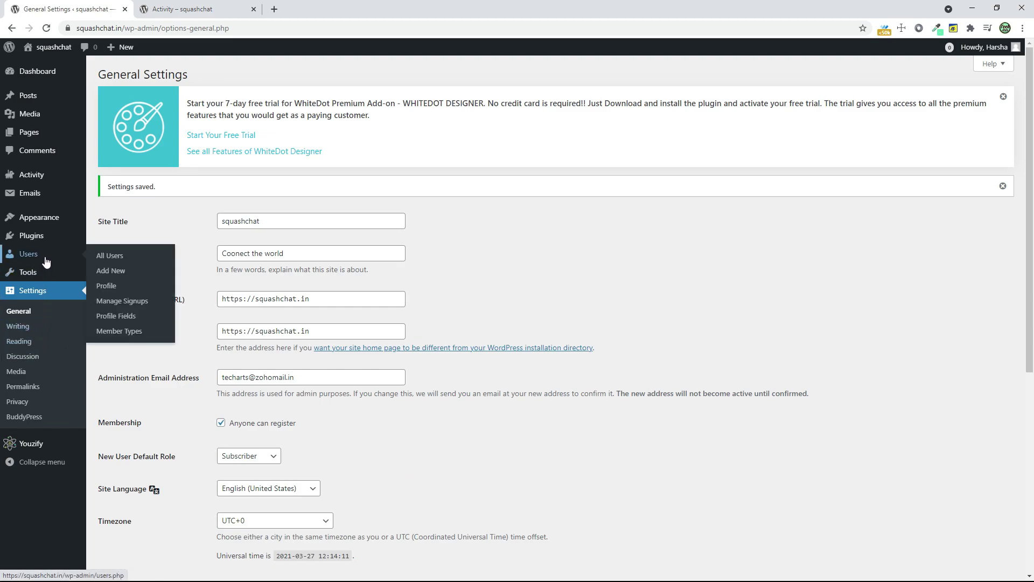
pyautogui.moveTo(53, 244)
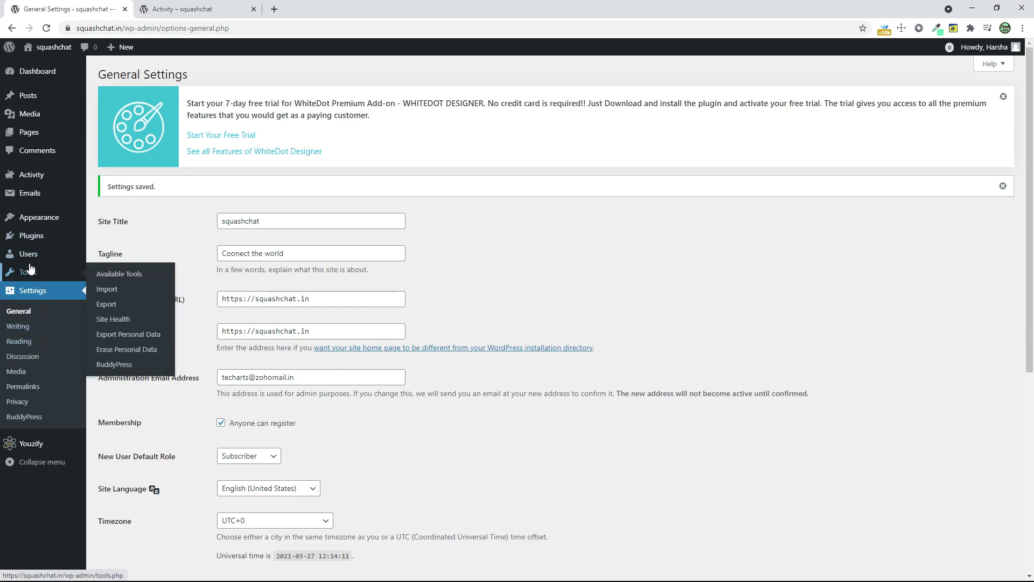
# - Add the Register page as the sixth menu item and save the menu
pyautogui.moveTo(38, 218)
pyautogui.click(108, 264)
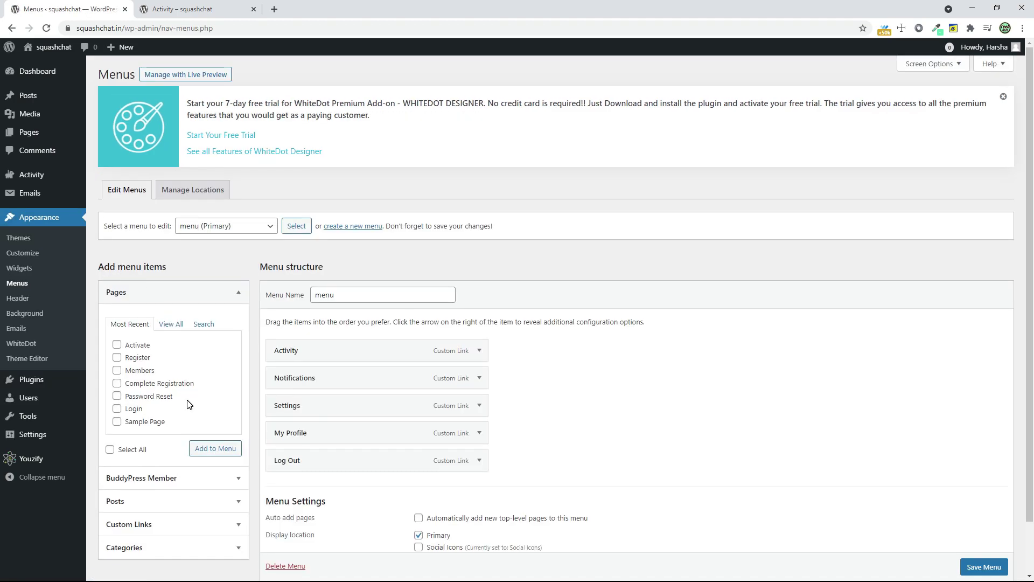
pyautogui.click(117, 358)
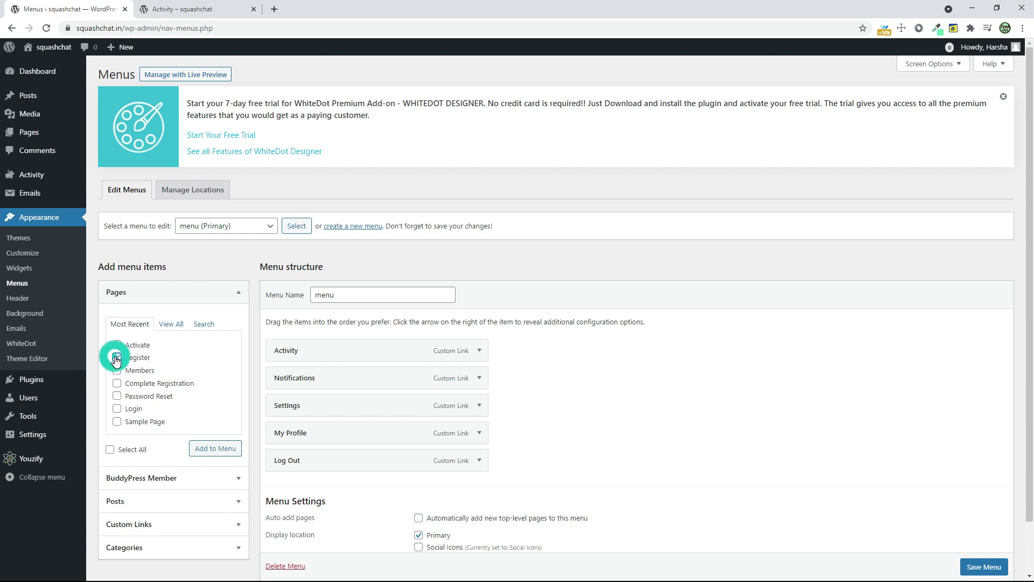
pyautogui.click(217, 448)
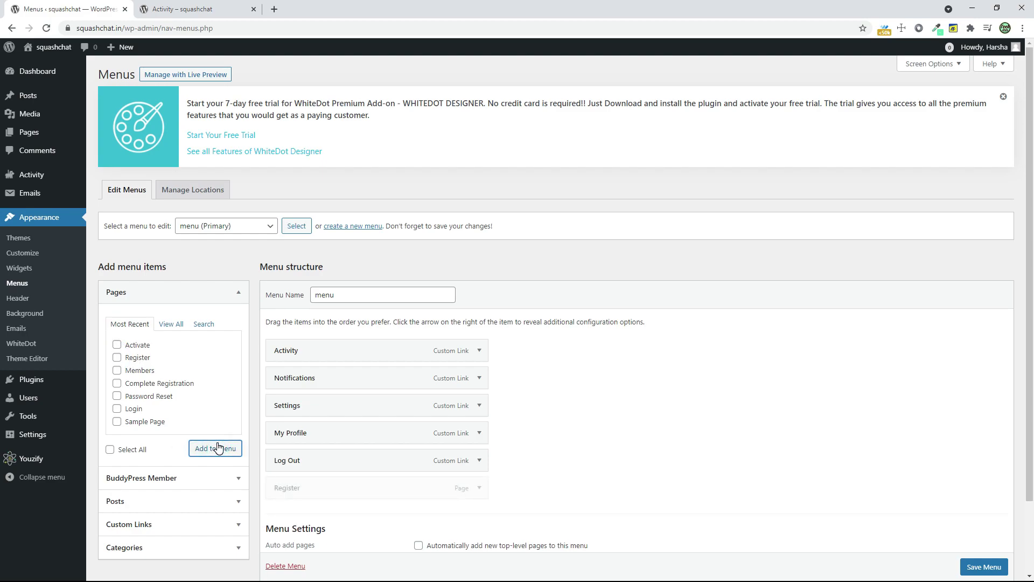
pyautogui.scroll(-1, 980, 567)
pyautogui.click(978, 567)
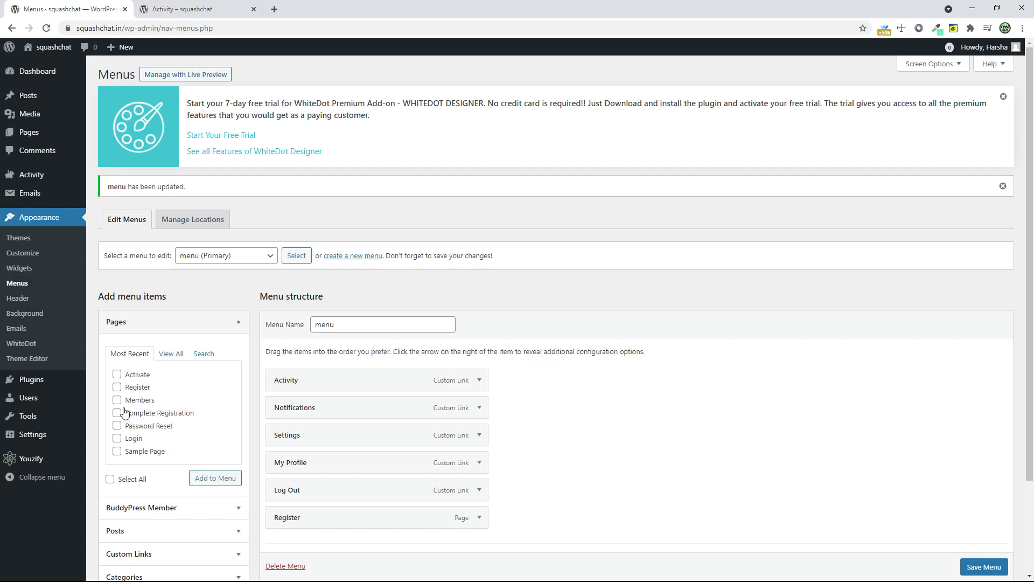
# - Activate the User Groups, Private Messaging and Friend Connections BuddyPress components and save
pyautogui.moveTo(48, 435)
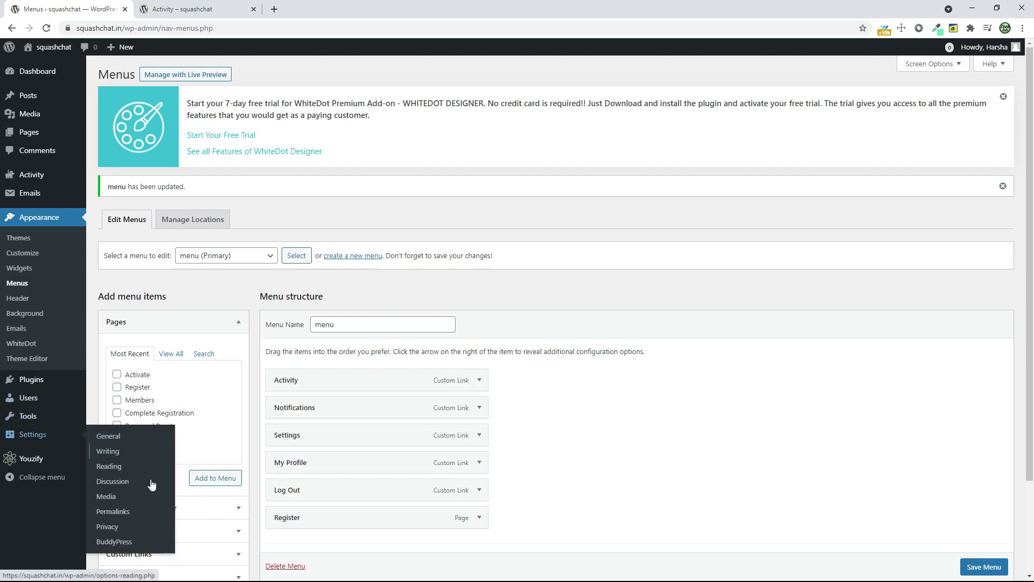
pyautogui.click(141, 540)
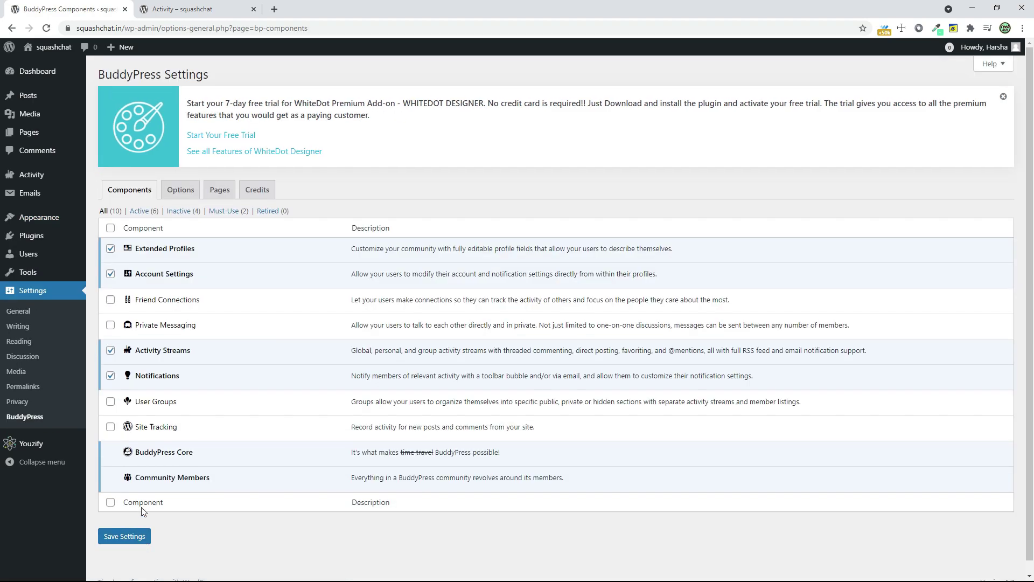
pyautogui.click(111, 403)
pyautogui.click(110, 327)
pyautogui.click(110, 299)
pyautogui.click(110, 536)
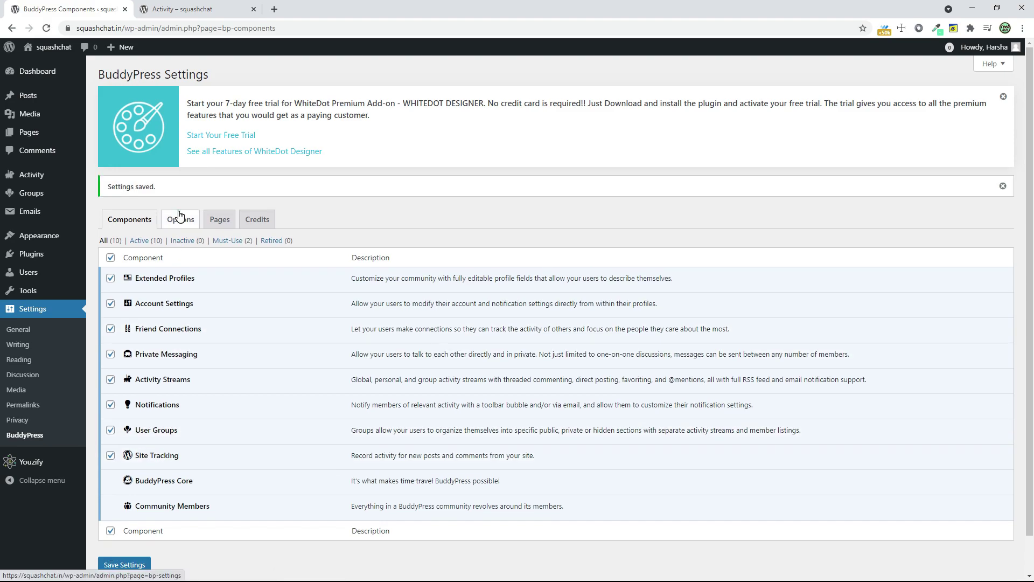
# - Enable activity stream commenting on posts and comments in BuddyPress Options and save
pyautogui.click(180, 216)
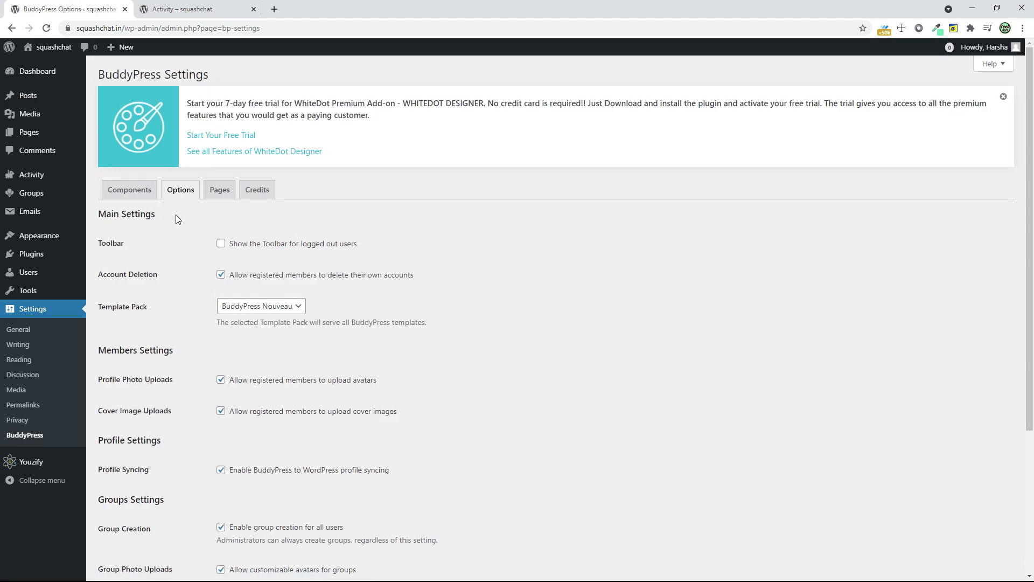
pyautogui.scroll(-4, 197, 341)
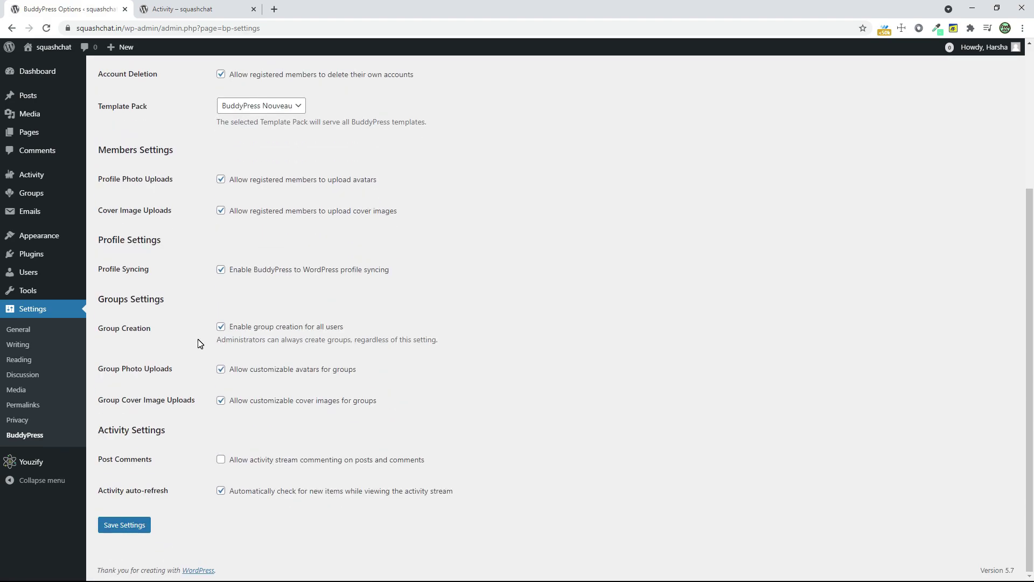
pyautogui.click(222, 461)
pyautogui.click(114, 526)
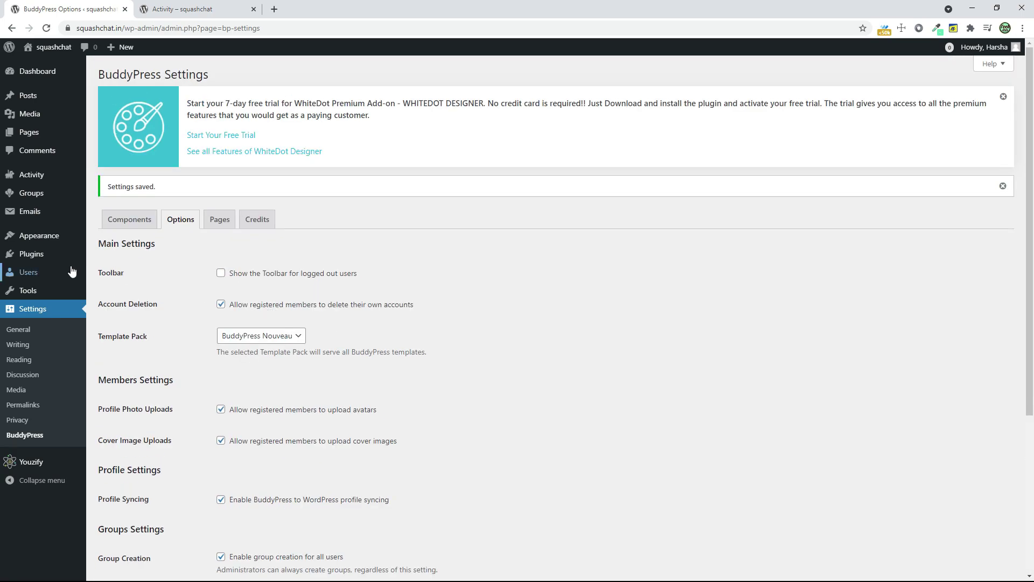
# - Add the Groups, Friends and Messages member links to the menu
pyautogui.moveTo(82, 242)
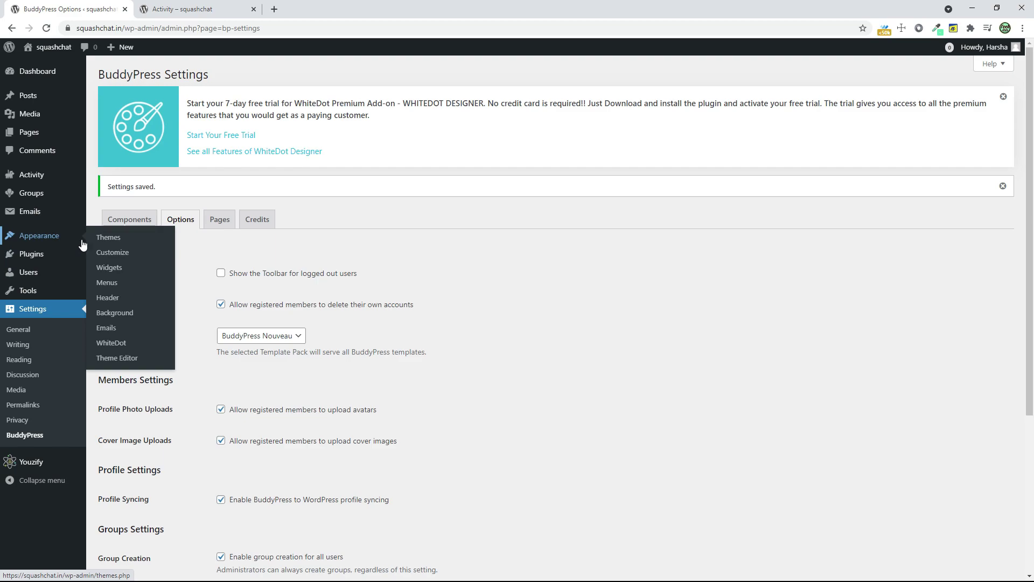
pyautogui.click(111, 282)
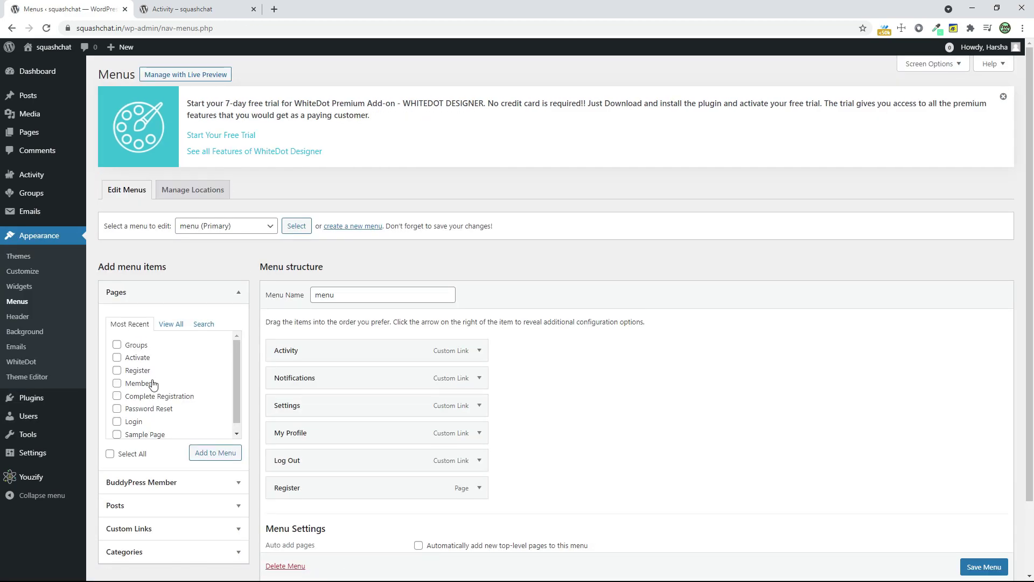
pyautogui.click(137, 482)
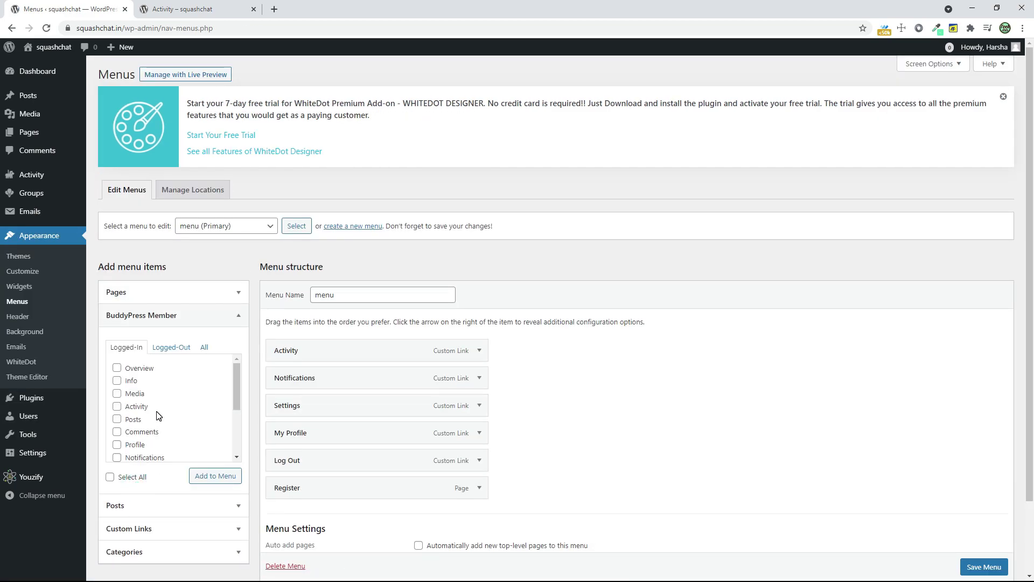
pyautogui.scroll(-2, 159, 415)
pyautogui.click(117, 442)
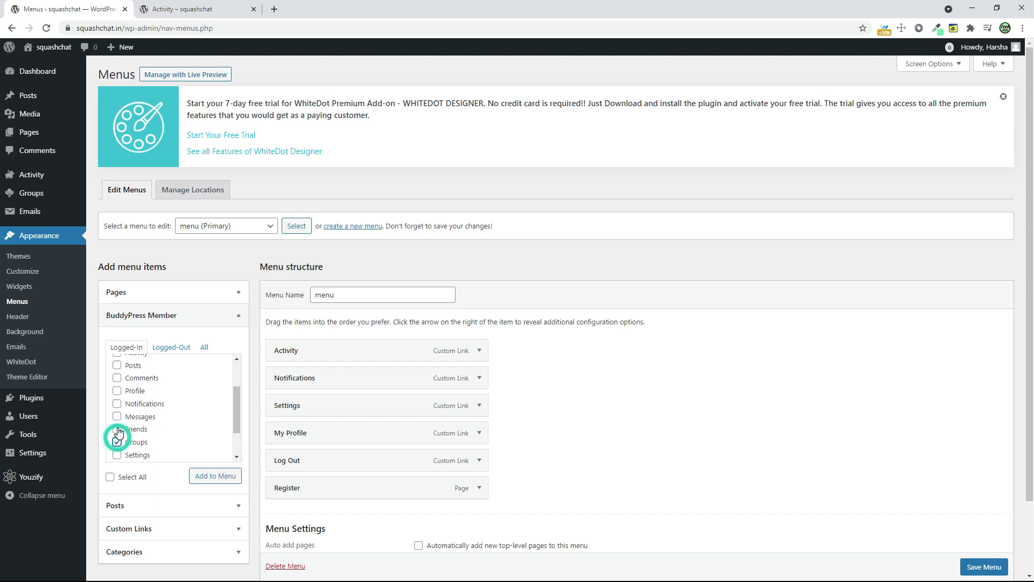
pyautogui.click(117, 429)
pyautogui.click(117, 416)
pyautogui.click(202, 479)
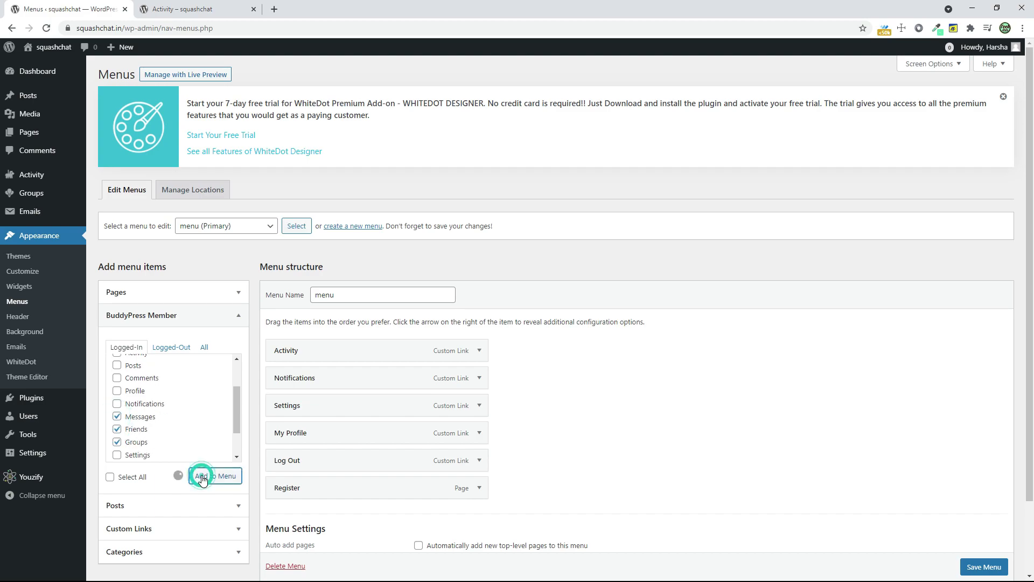
# - Reorder the menu items so Settings is last, save, and reload the live site
pyautogui.scroll(-2, 458, 452)
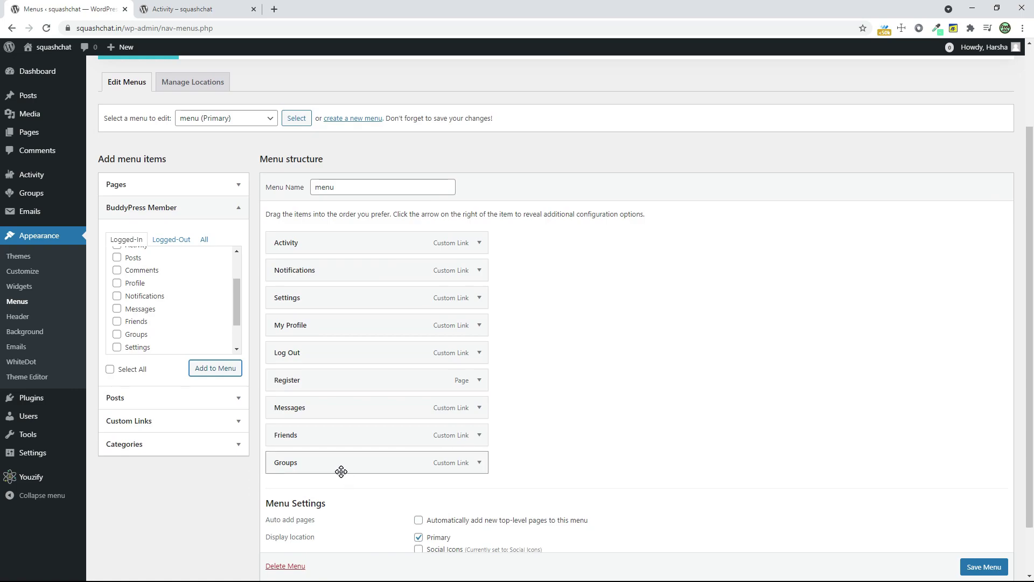
pyautogui.moveTo(341, 469); pyautogui.dragTo(303, 403)
pyautogui.moveTo(301, 462); pyautogui.dragTo(298, 311)
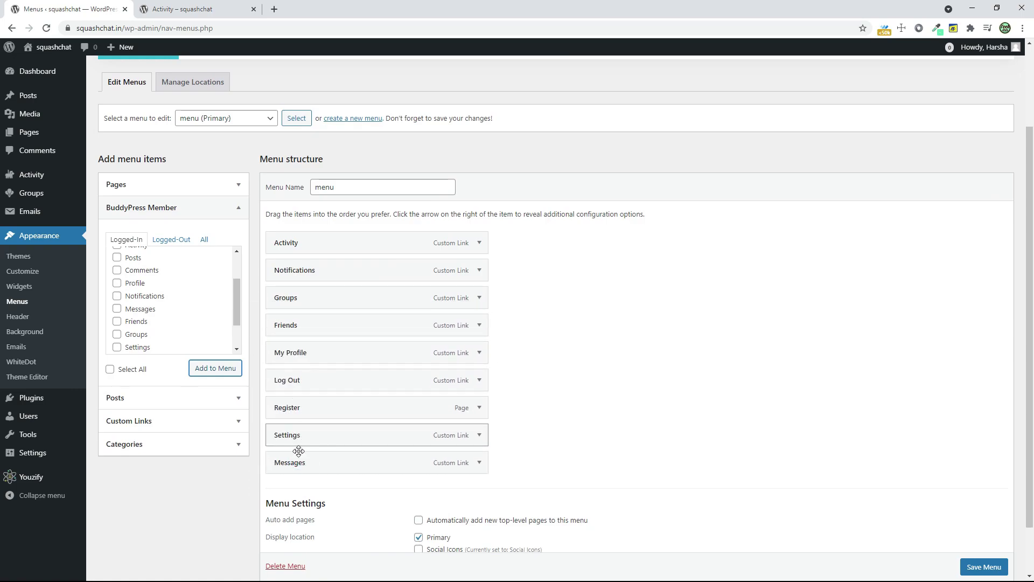
pyautogui.moveTo(330, 453); pyautogui.dragTo(309, 296)
pyautogui.click(978, 567)
pyautogui.scroll(-1, 978, 570)
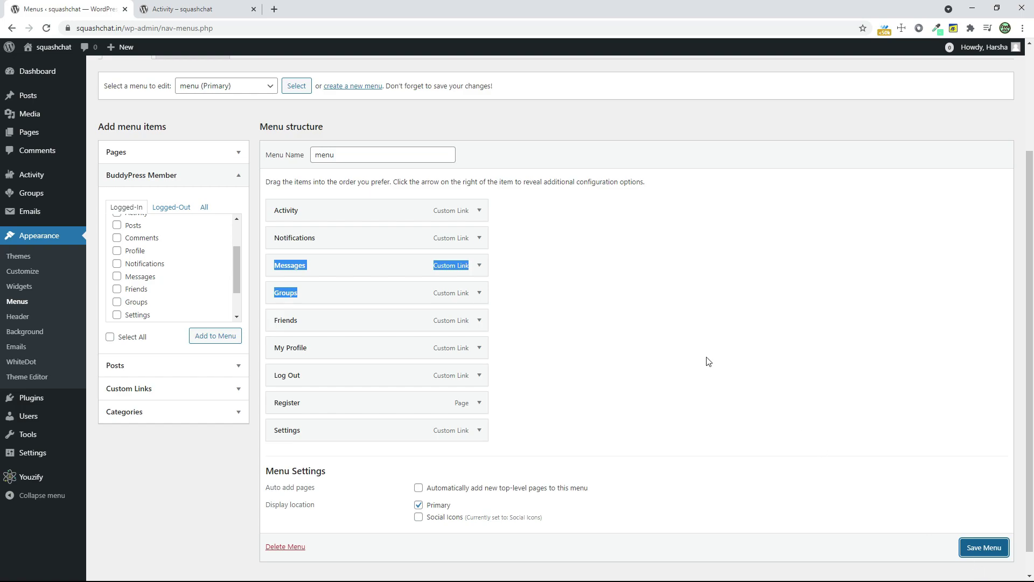
pyautogui.click(977, 548)
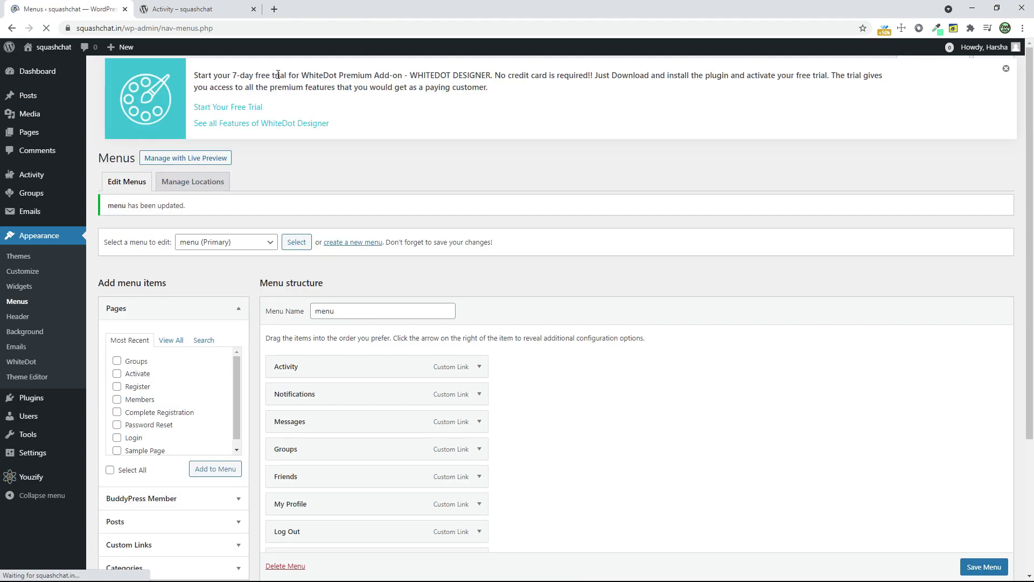
pyautogui.click(198, 9)
pyautogui.click(46, 28)
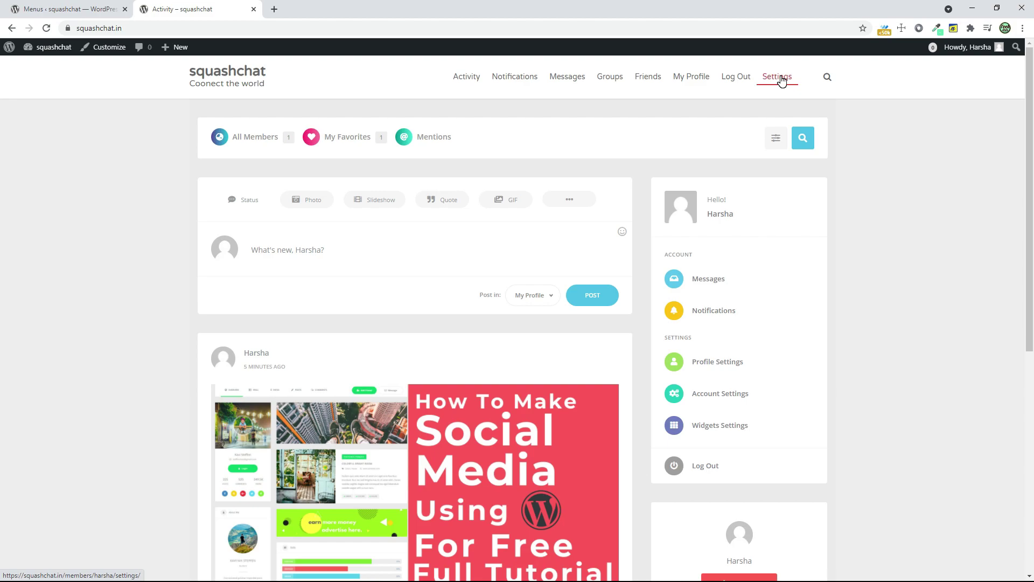
# - Turn on Hide Dashboard For Subscribers in Youzify Membership Settings and save
pyautogui.click(3, 6)
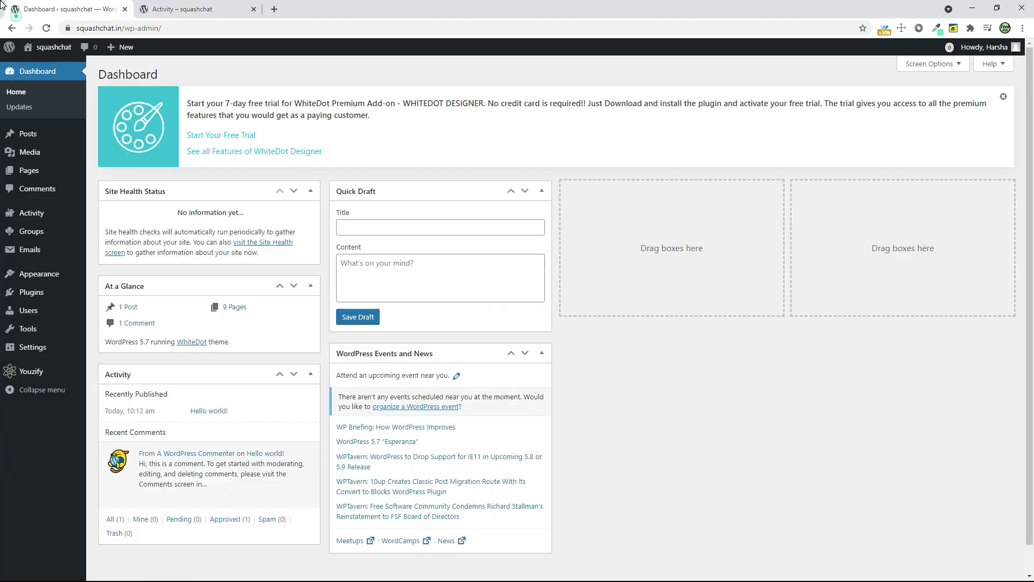
pyautogui.moveTo(32, 371)
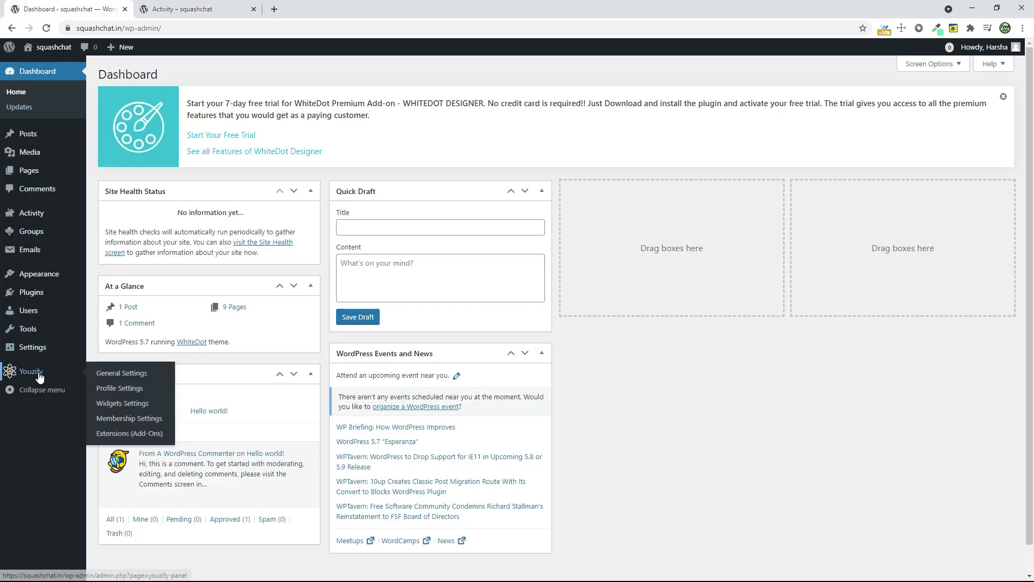
pyautogui.click(134, 418)
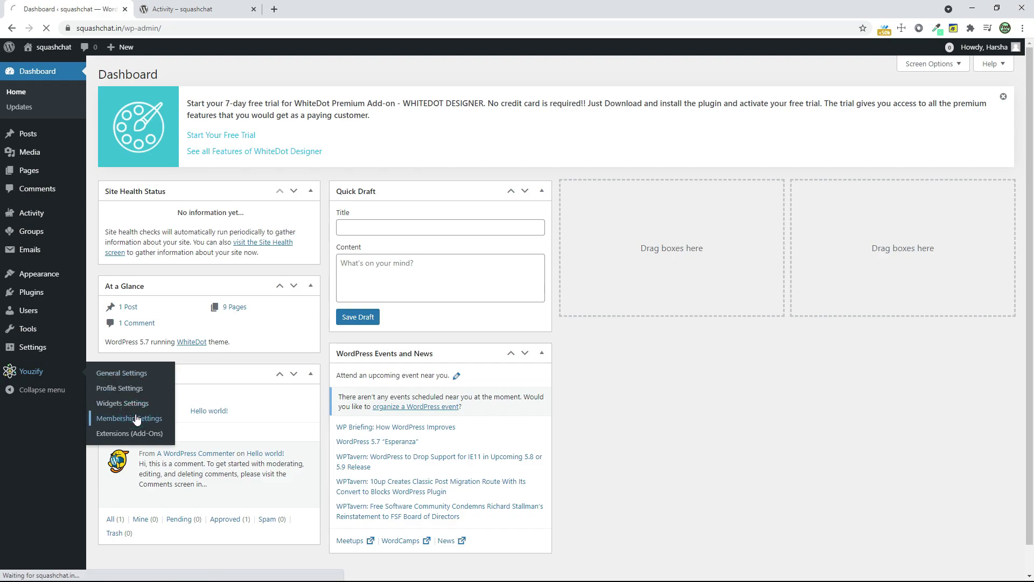
pyautogui.scroll(-1, 464, 350)
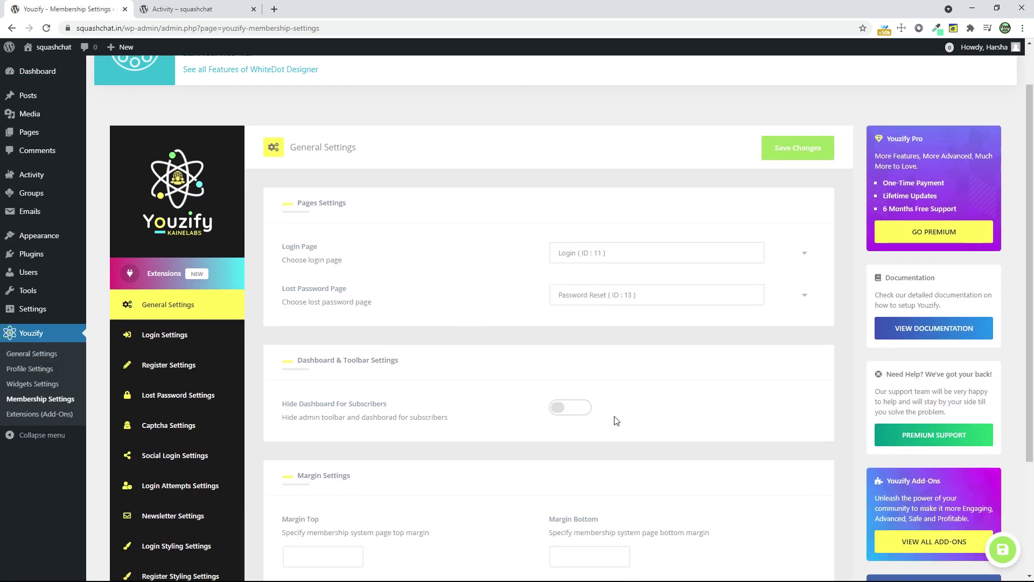
pyautogui.click(584, 412)
pyautogui.scroll(-3, 587, 393)
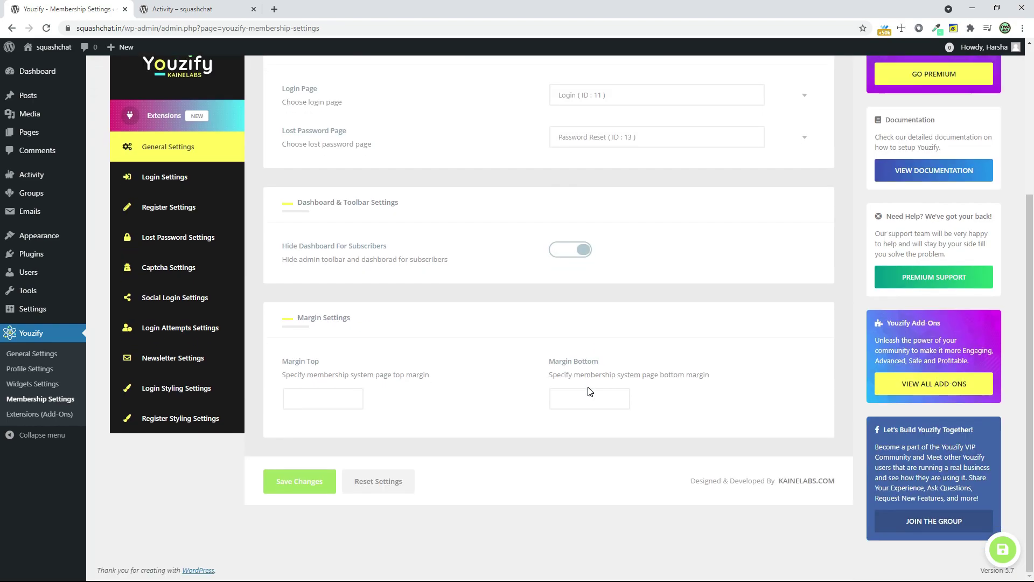
pyautogui.click(267, 481)
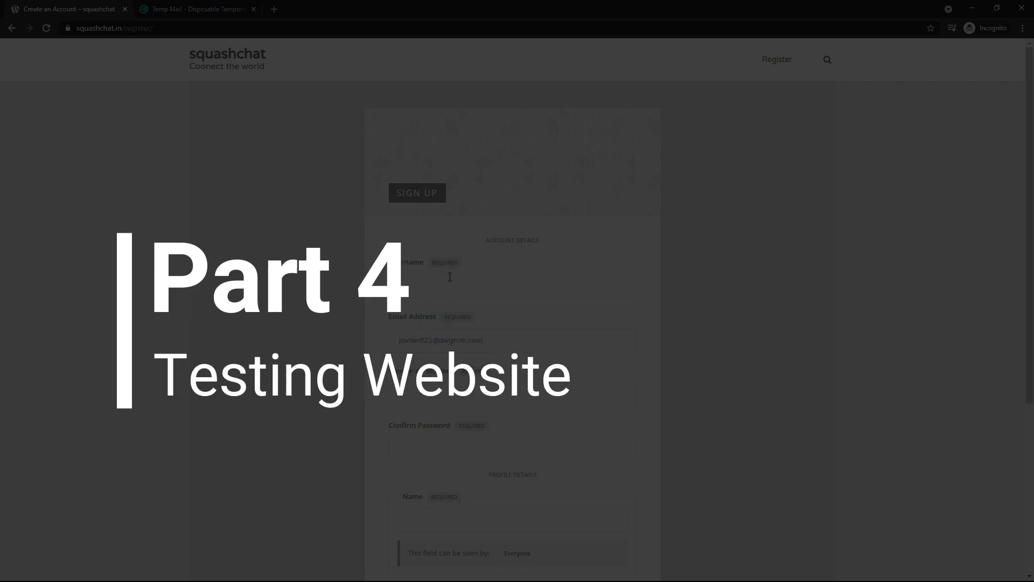
# - Copy the squashchat site address and load it in a new incognito window
pyautogui.doubleClick(418, 340)
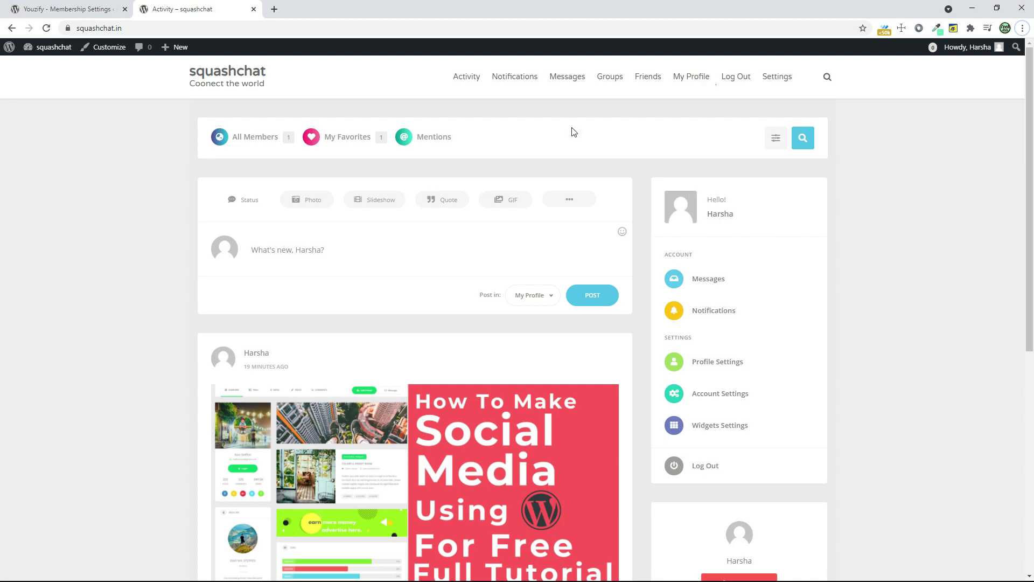
pyautogui.click(97, 28)
pyautogui.rightClick(82, 28)
pyautogui.click(103, 97)
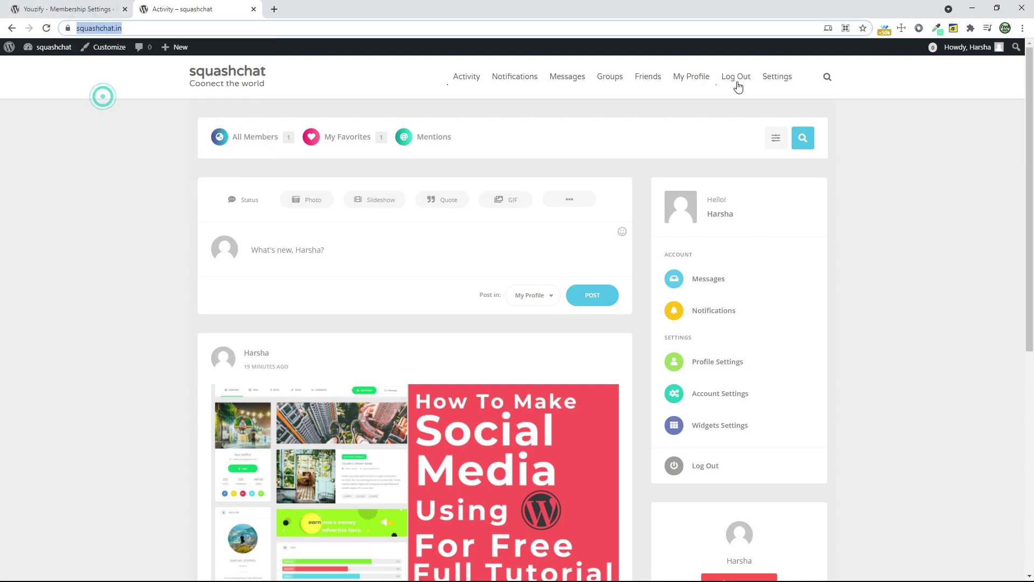
pyautogui.click(1022, 28)
pyautogui.click(948, 73)
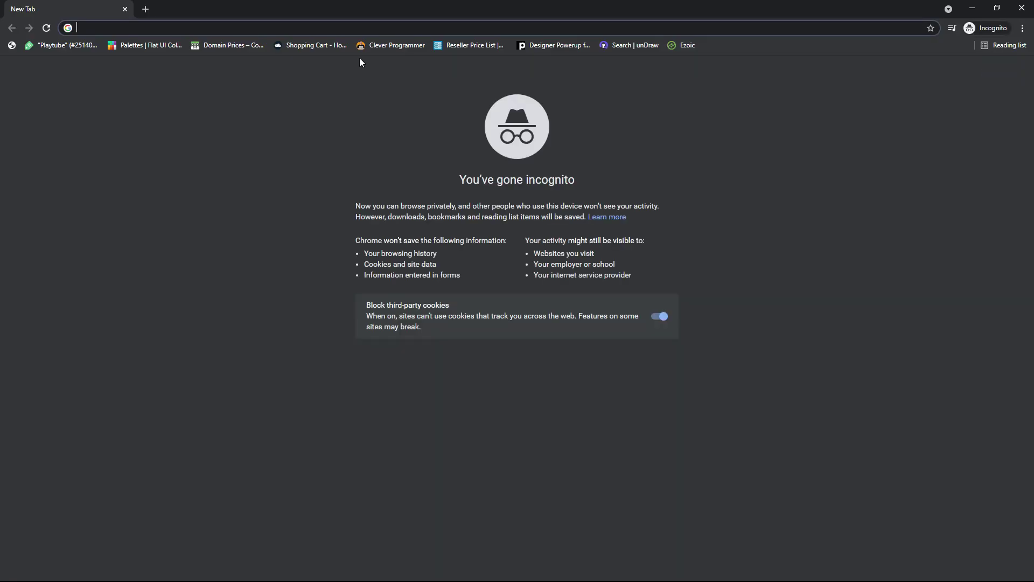
pyautogui.hotkey('ctrl', 'v')
pyautogui.press('Return')
# - Search for tempmail in a second tab to get a temporary email address
pyautogui.hotkey('ctrl', 't')
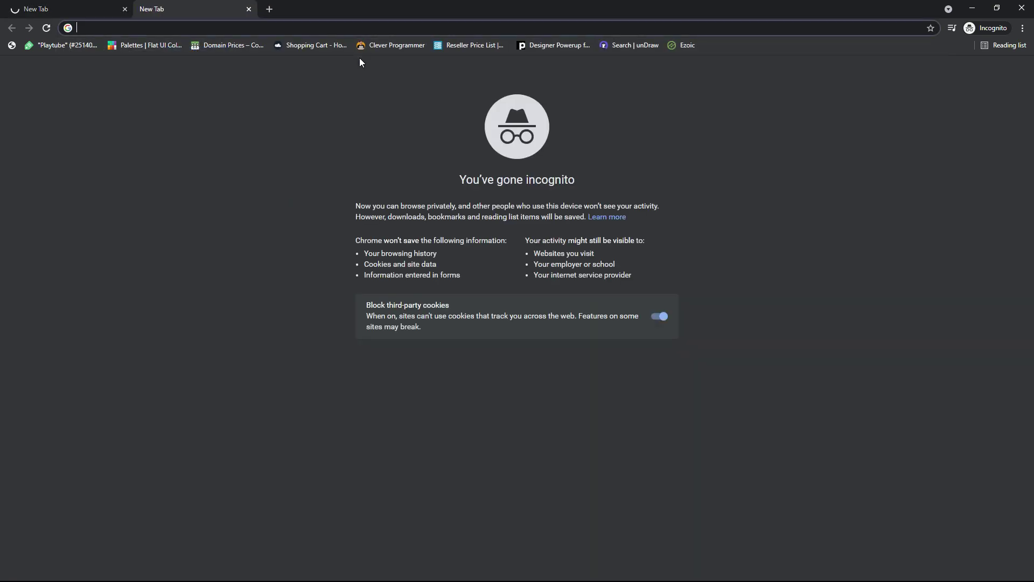
pyautogui.write('tempmail')
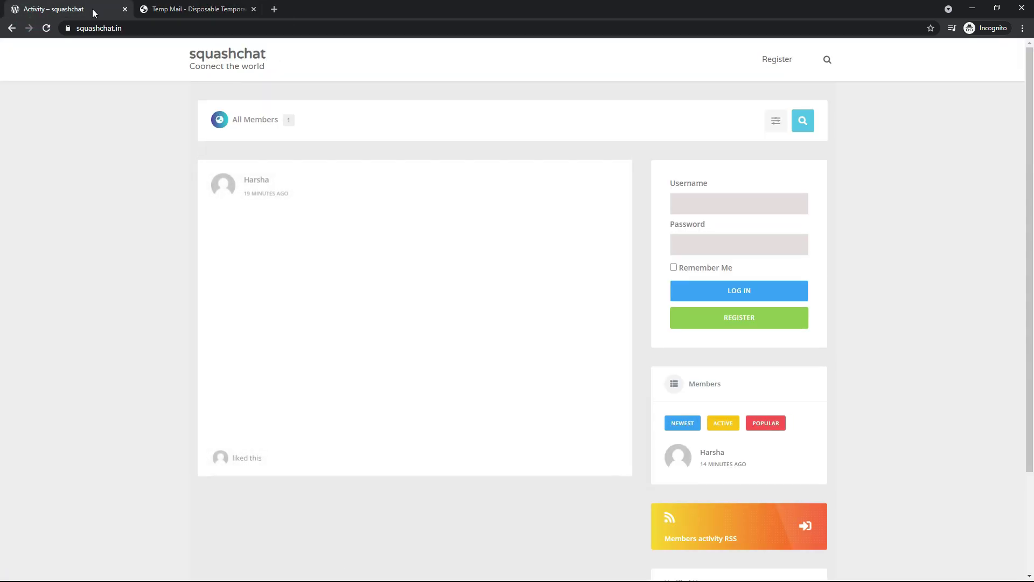
pyautogui.click(701, 199)
# - Fill the sign-up form with the temporary email, the new member's username and a password
pyautogui.click(850, 281)
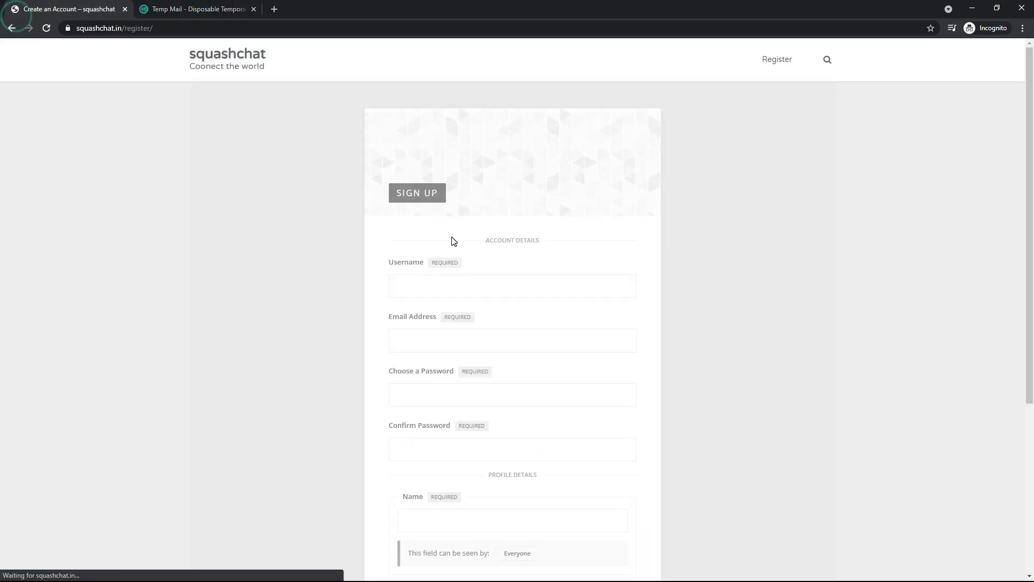
pyautogui.click(438, 336)
pyautogui.hotkey('ctrl', 'v')
pyautogui.click(444, 277)
pyautogui.write('harsha')
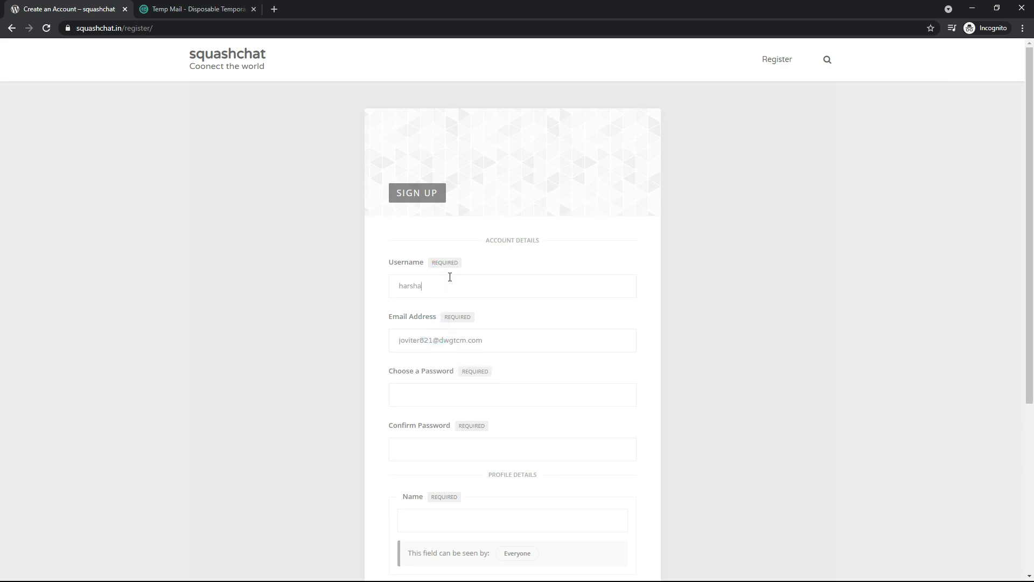
pyautogui.write('TH')
pyautogui.press('Tab')
pyautogui.press('Tab')
pyautogui.write('123456')
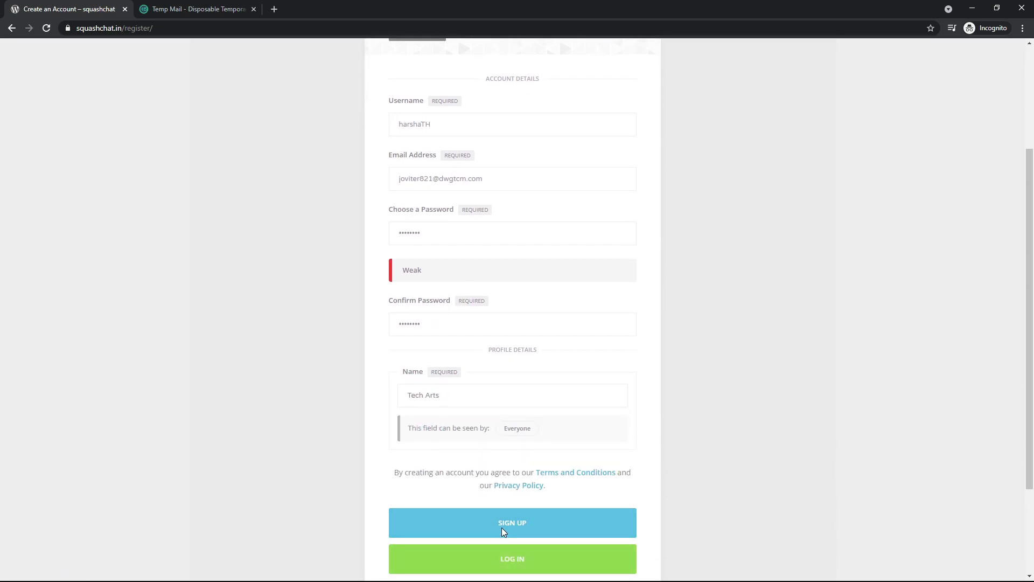
# - Submit the squashchat sign-up form and return to the temporary inbox
pyautogui.click(502, 528)
pyautogui.click(172, 5)
pyautogui.scroll(-2, 490, 205)
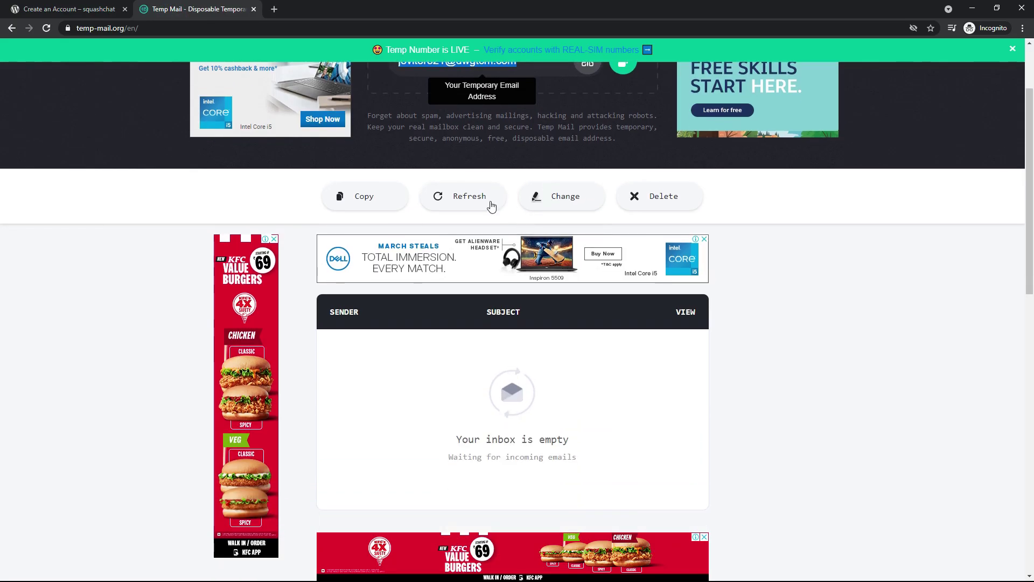
# - Refresh the temporary inbox, open squashchat's 'Activate your account' email and follow its activation link
pyautogui.click(463, 200)
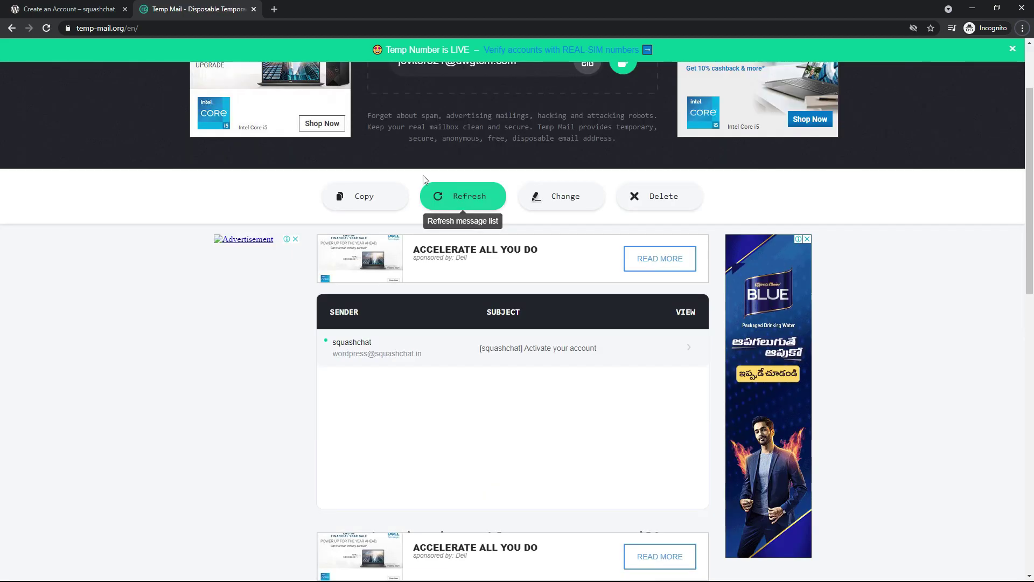
pyautogui.click(427, 351)
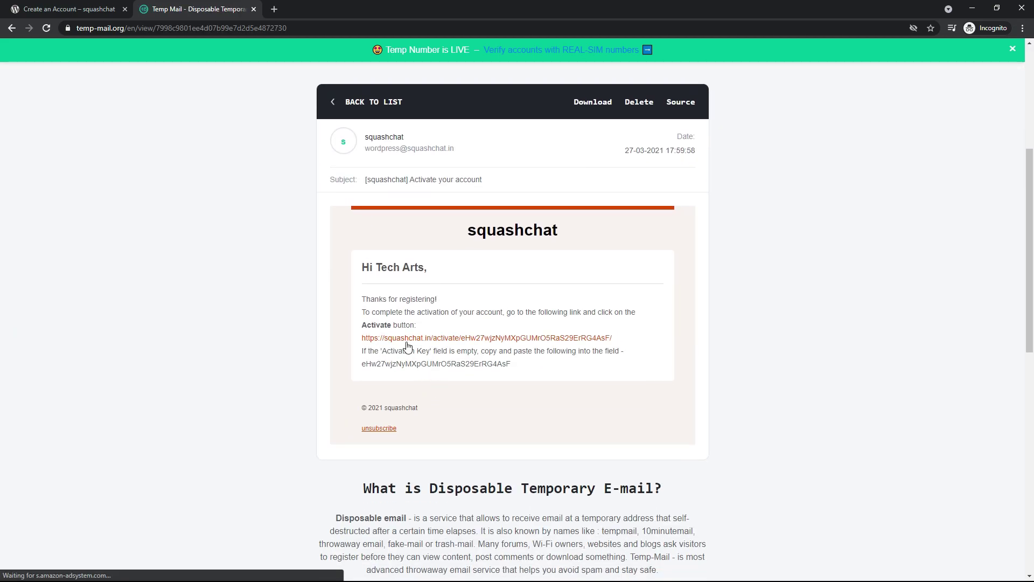
pyautogui.click(406, 341)
pyautogui.click(397, 387)
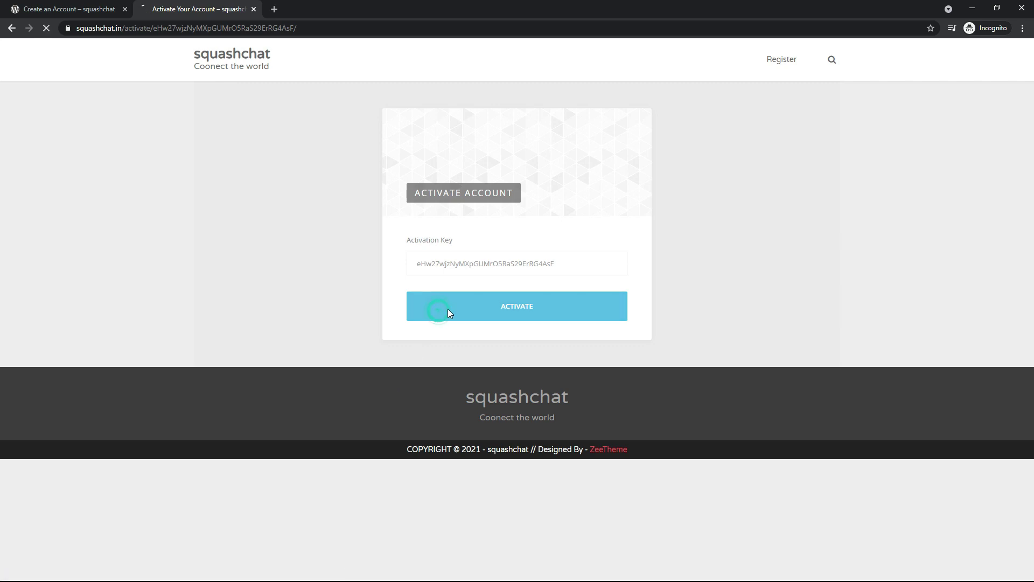
# - Activate the account, go to the squashchat home page and try logging in with the saved username
pyautogui.click(501, 307)
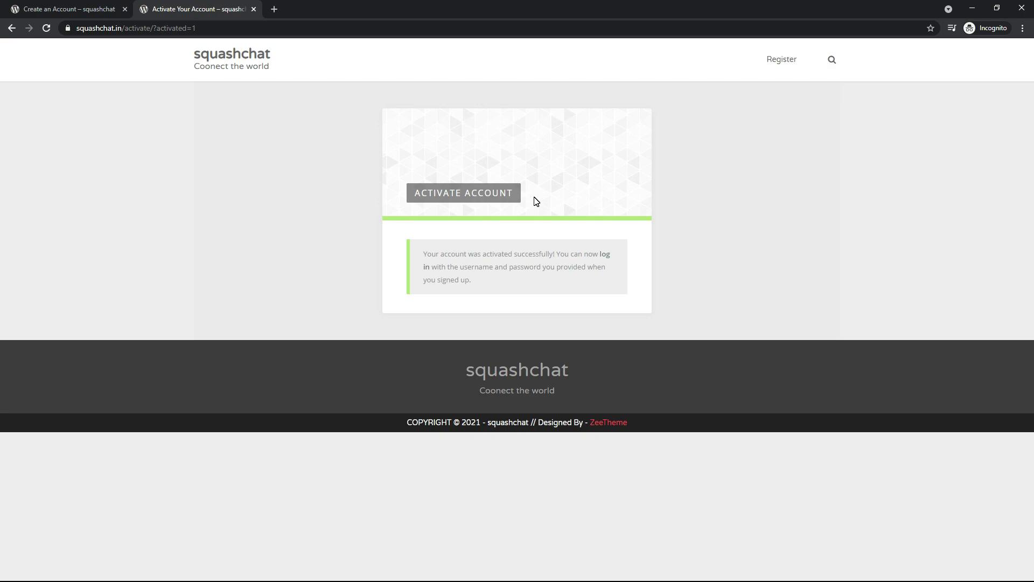
pyautogui.click(250, 57)
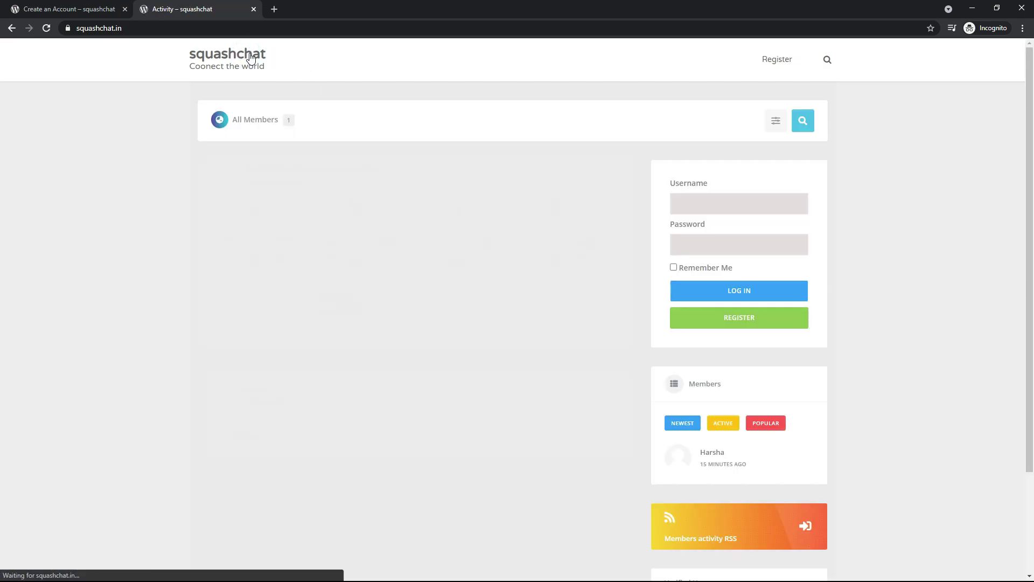
pyautogui.click(716, 204)
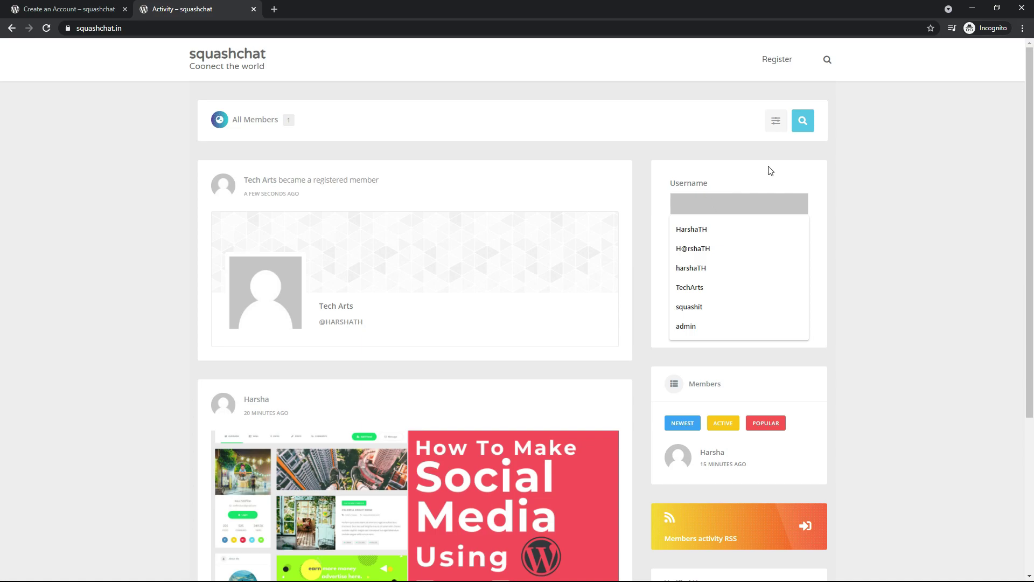
pyautogui.click(722, 286)
pyautogui.click(720, 243)
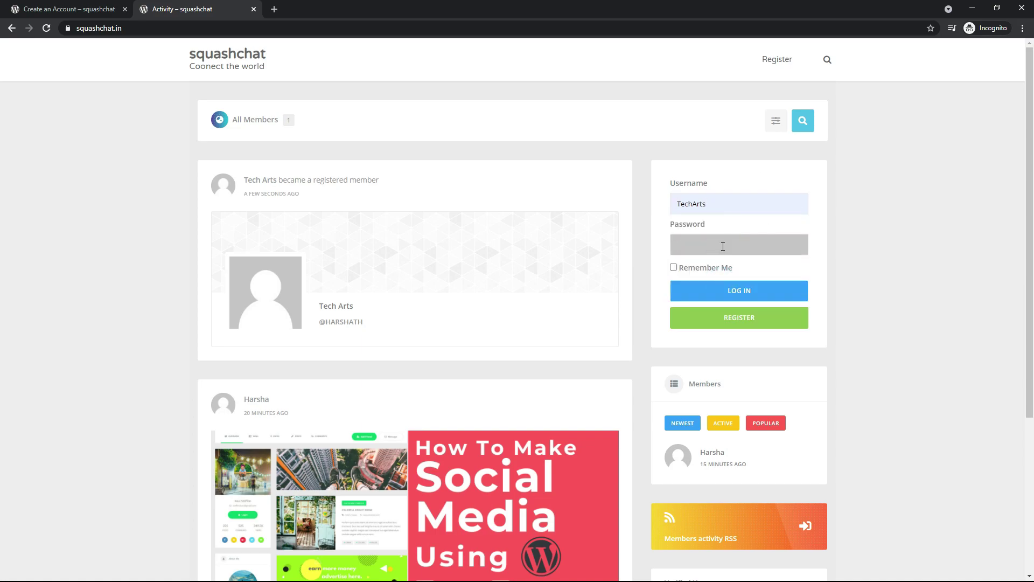
pyautogui.press('Return')
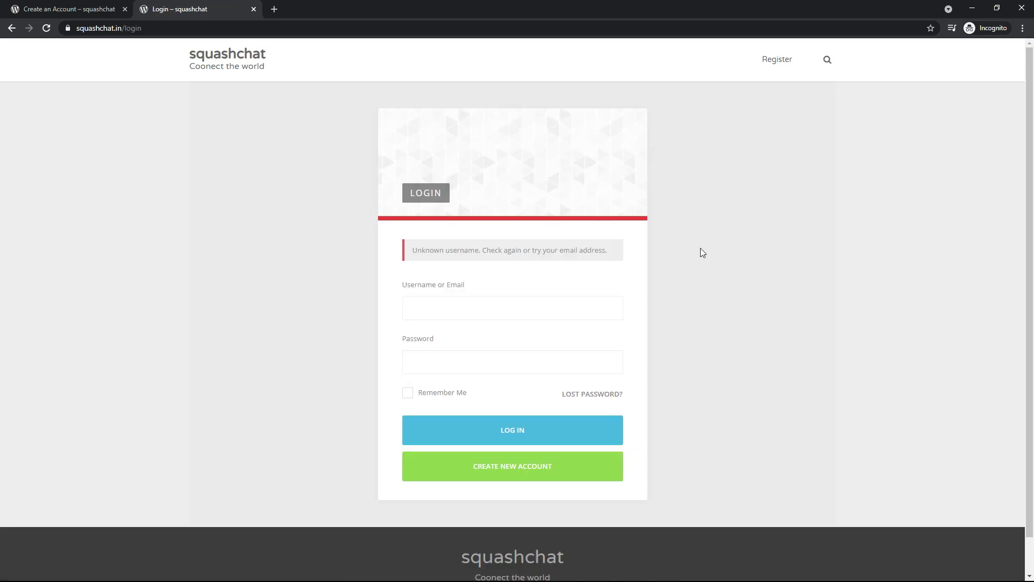
# - After the Unknown username error, log in using the account's email address and password
pyautogui.click(530, 305)
pyautogui.write('te')
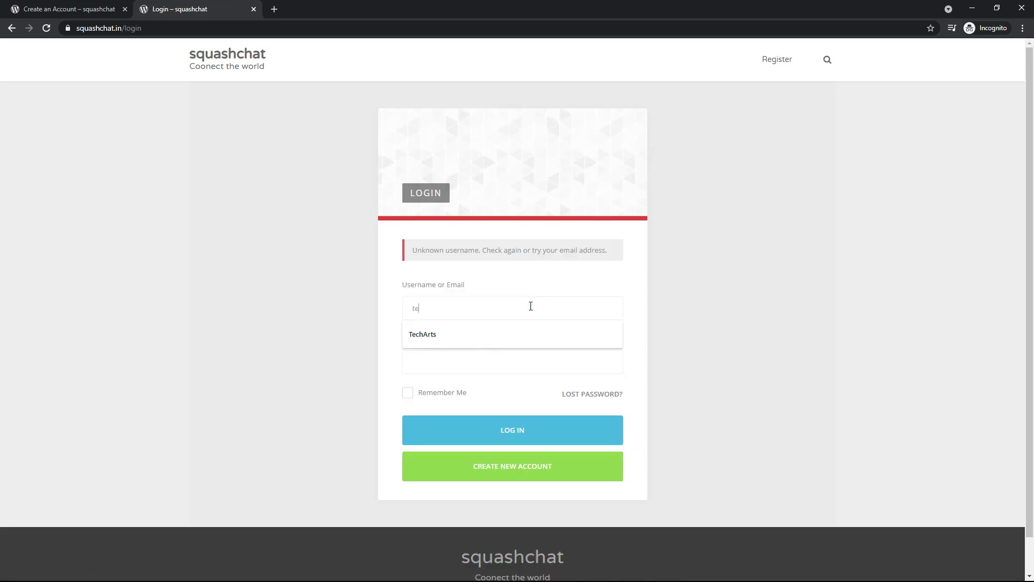
pyautogui.press('BackSpace')
pyautogui.press('BackSpace')
pyautogui.press('BackSpace')
pyautogui.press('BackSpace')
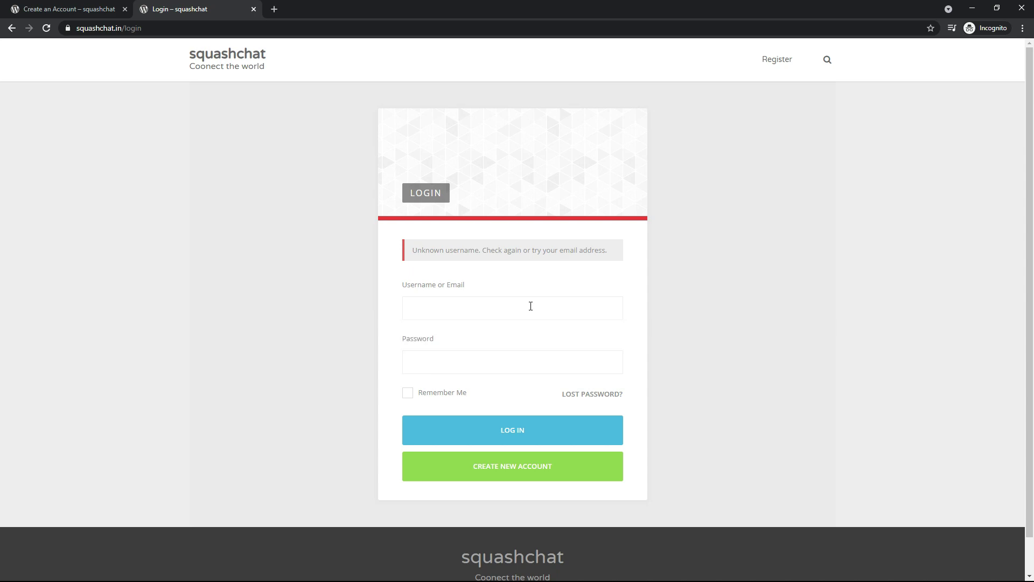
pyautogui.hotkey('ctrl', 'v')
pyautogui.press('Tab')
pyautogui.press('Return')
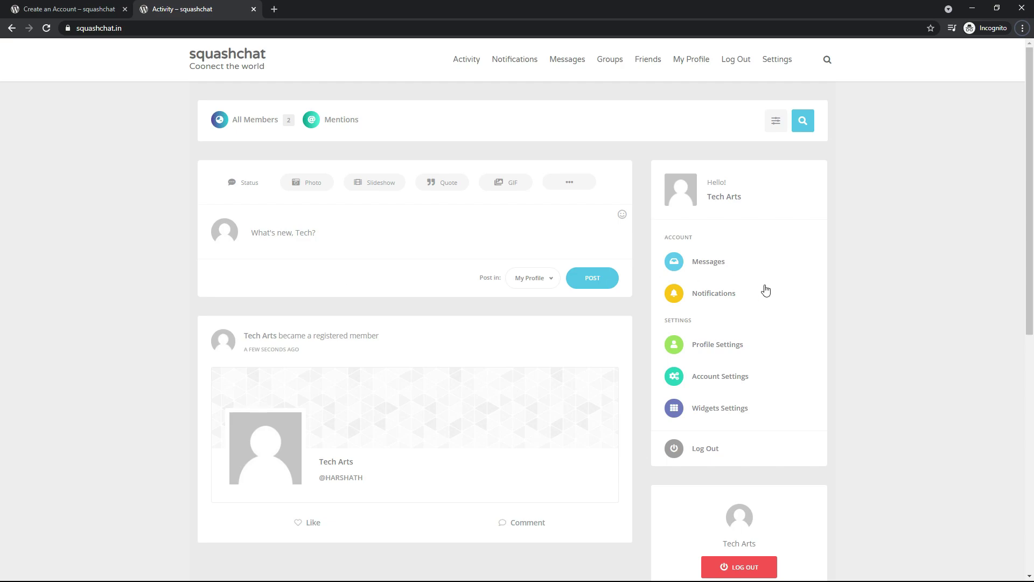
pyautogui.scroll(-4, 776, 307)
# - Open the admin's member profile from his post and send a friend request
pyautogui.scroll(-3, 913, 393)
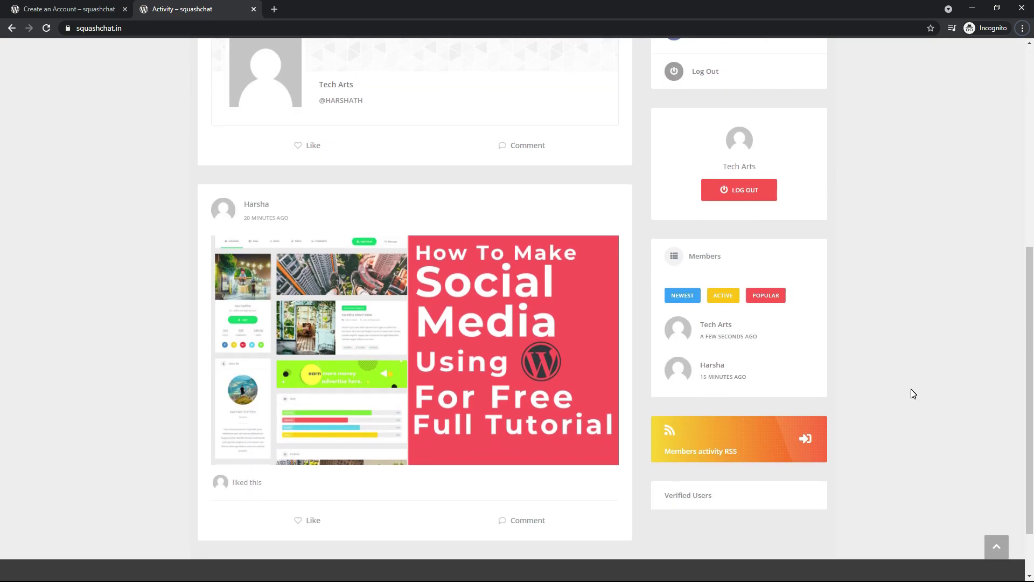
pyautogui.click(232, 211)
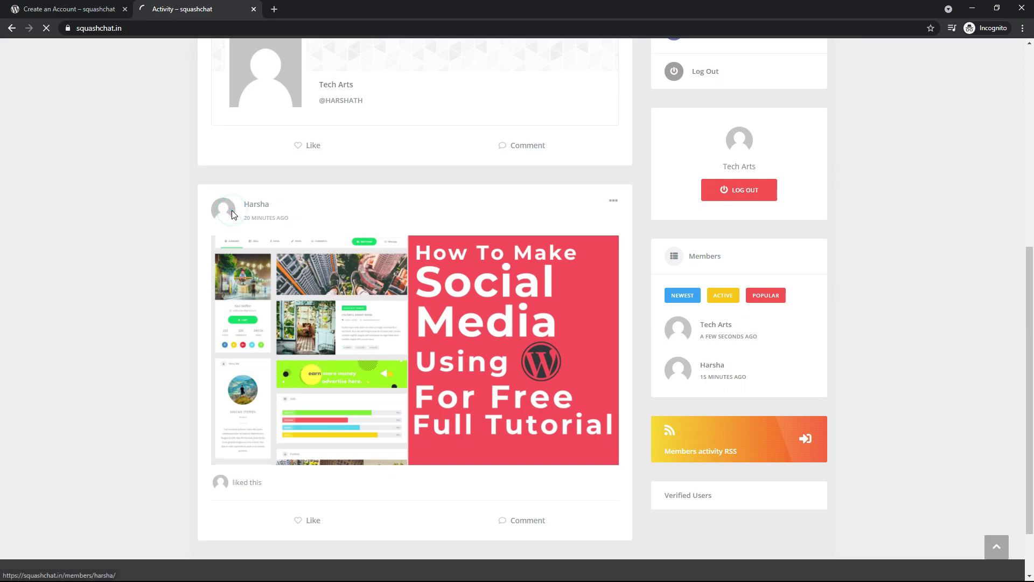
pyautogui.click(688, 265)
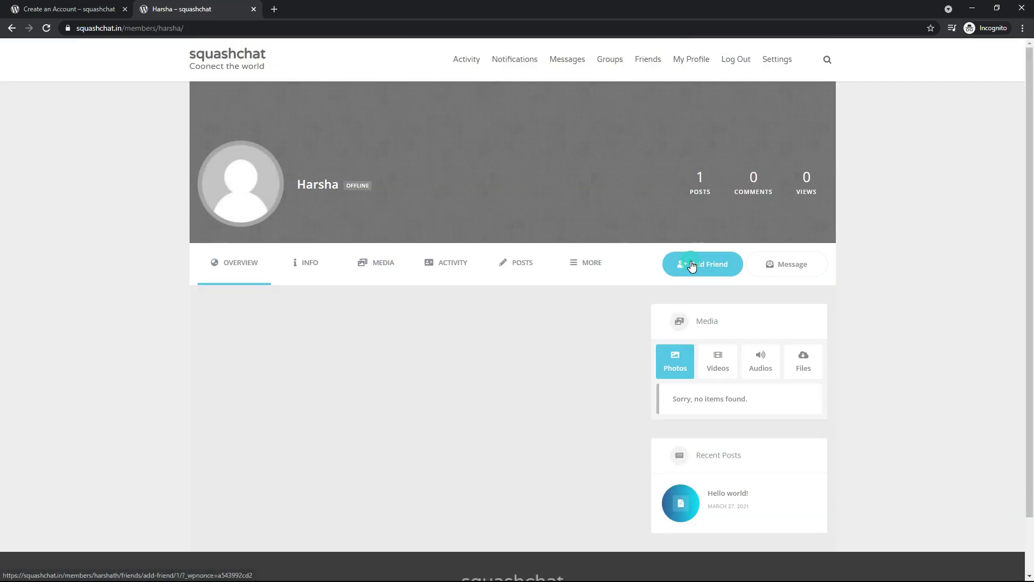
# - Send the admin a private message titled 'hi', then switch back to the admin's window
pyautogui.click(789, 263)
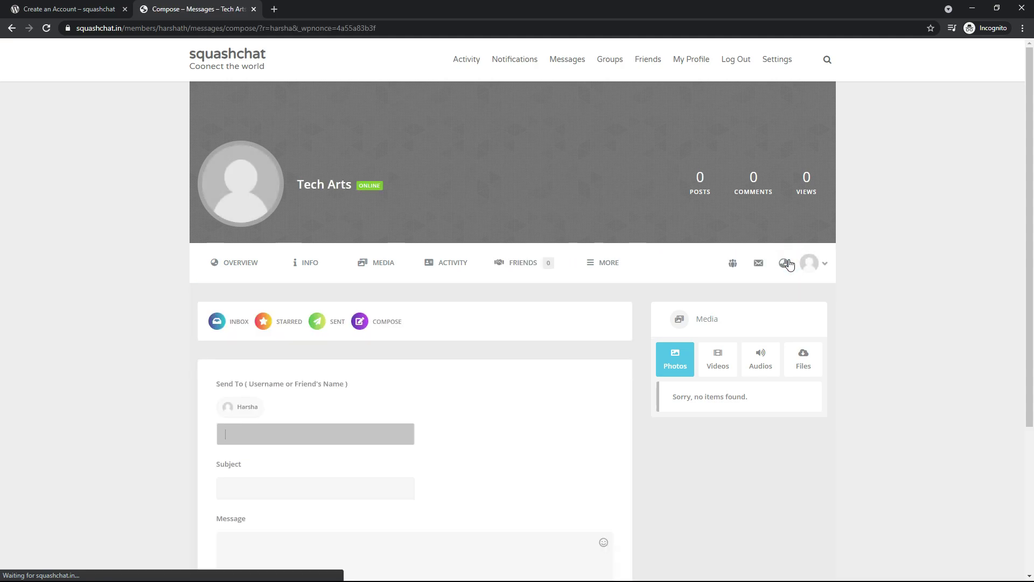
pyautogui.press('Tab')
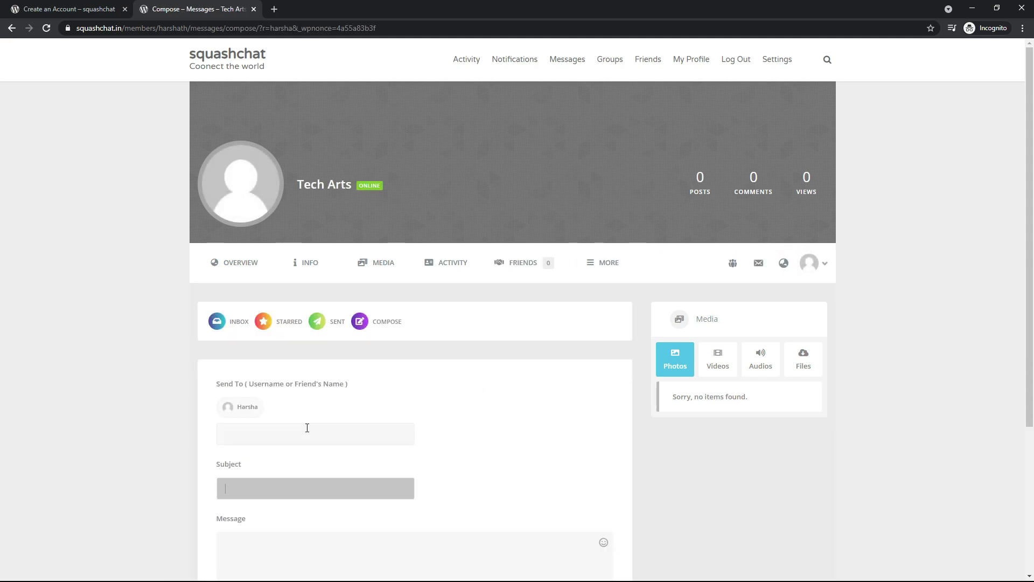
pyautogui.write('hi')
pyautogui.press('Tab')
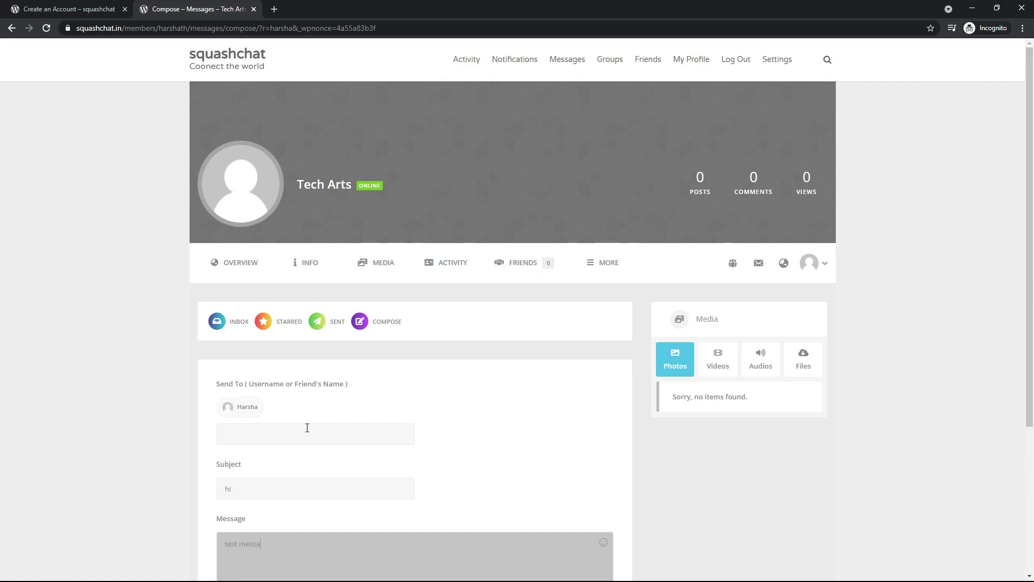
pyautogui.scroll(-5, 496, 311)
pyautogui.click(549, 431)
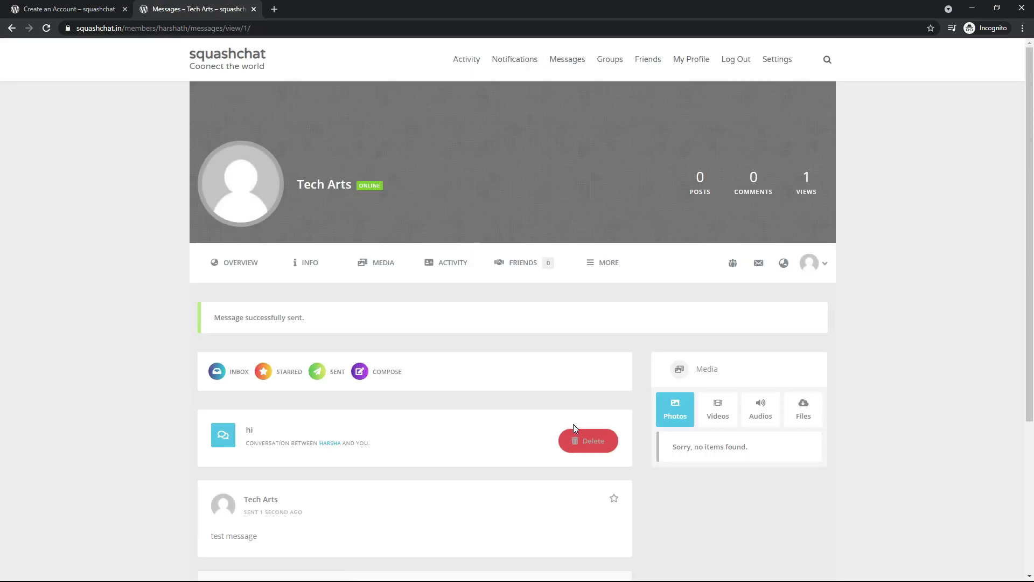
pyautogui.hotkey('alt', 'Tab')
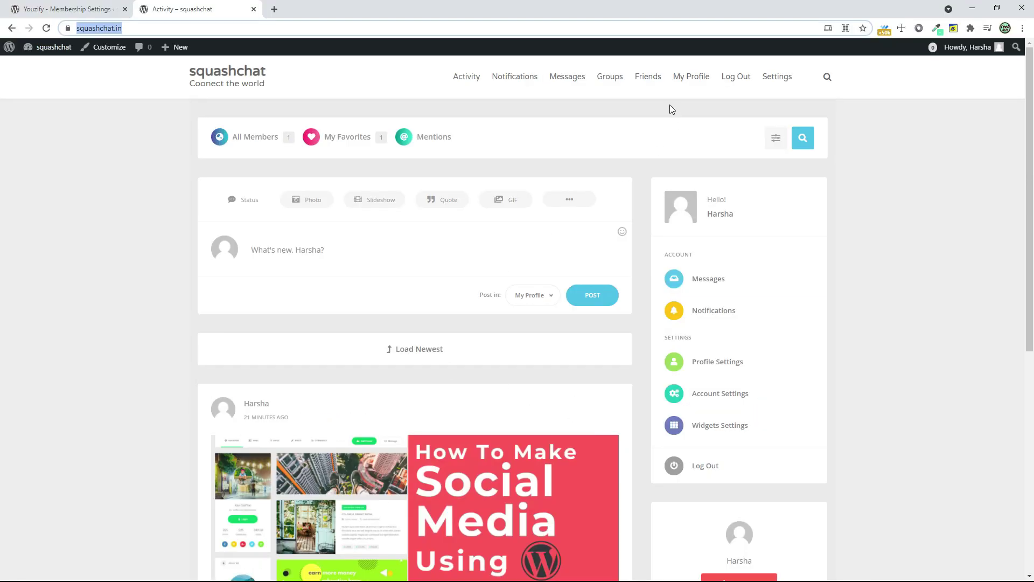
# - From the admin's profile, view the 'hi' message in the inbox and accept the new member's friend request
pyautogui.click(678, 79)
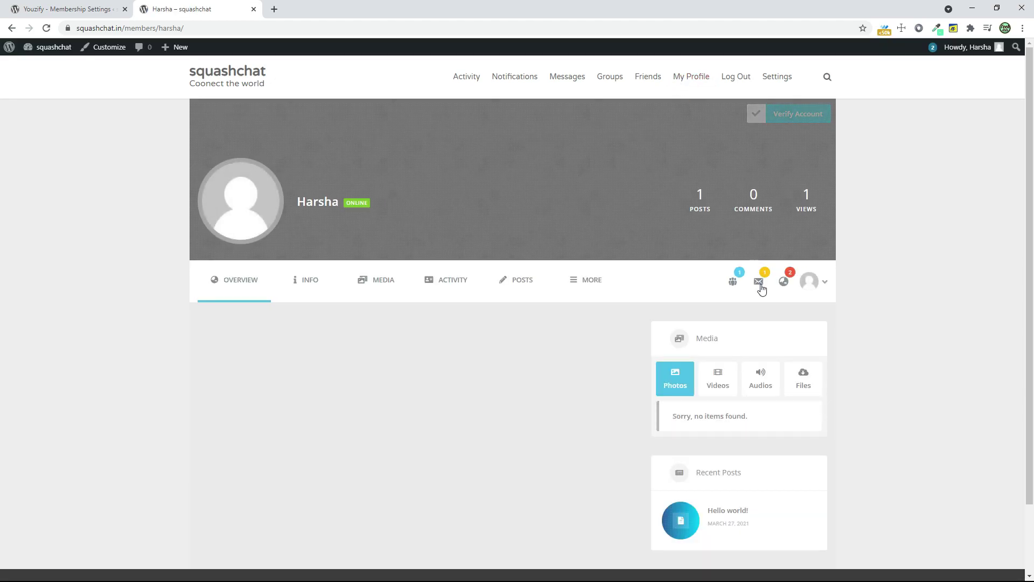
pyautogui.click(761, 283)
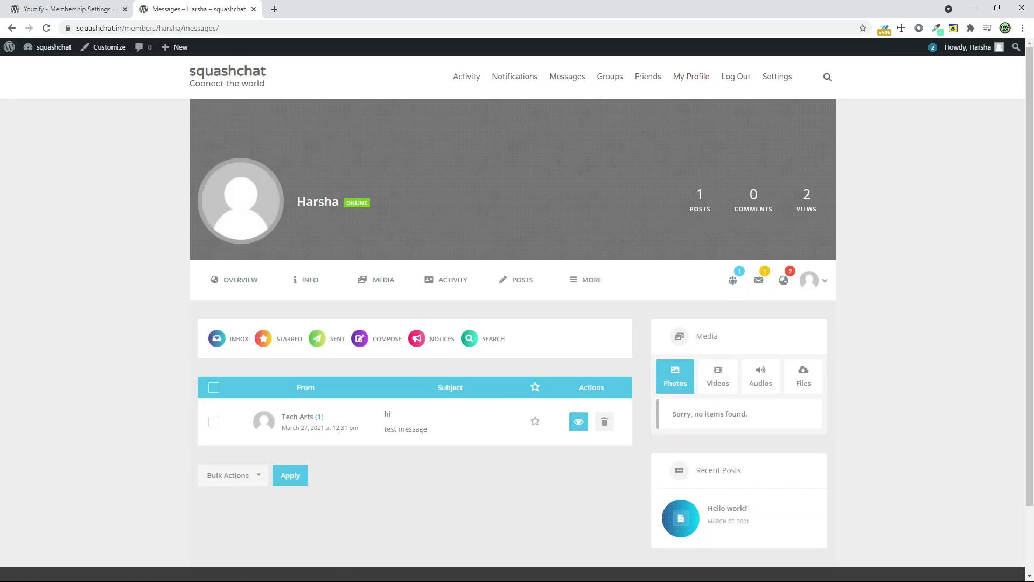
pyautogui.click(735, 287)
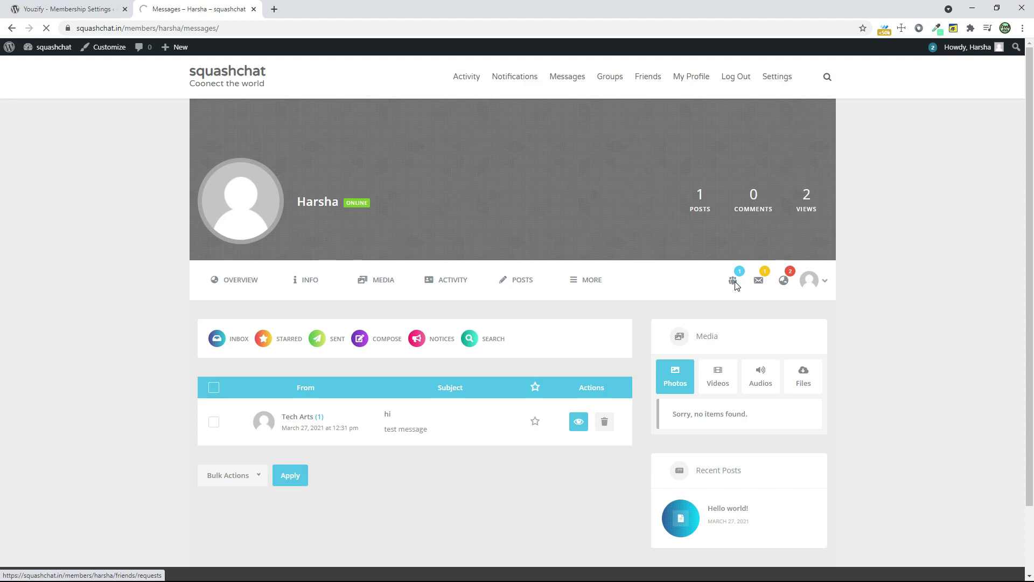
pyautogui.click(507, 403)
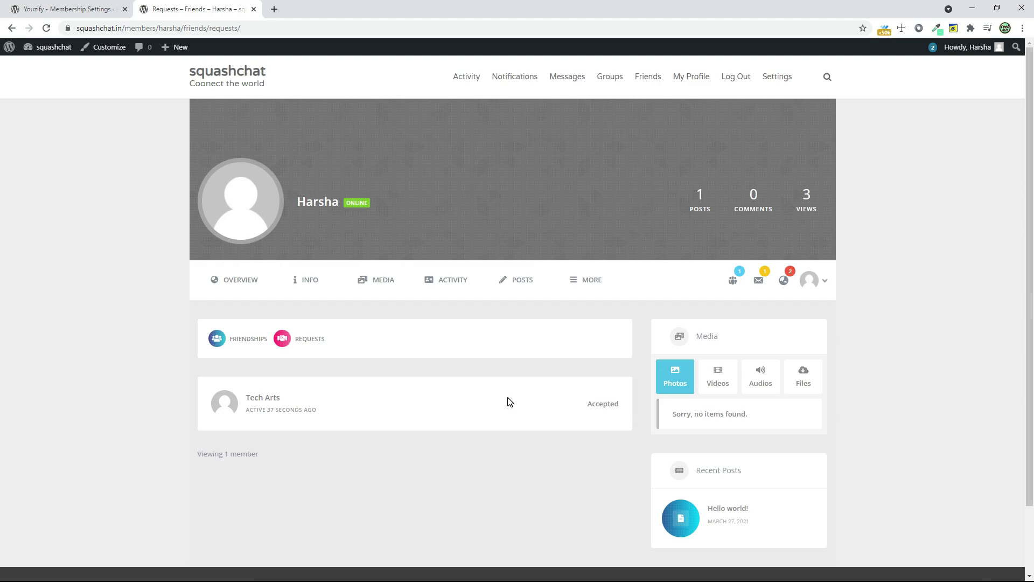